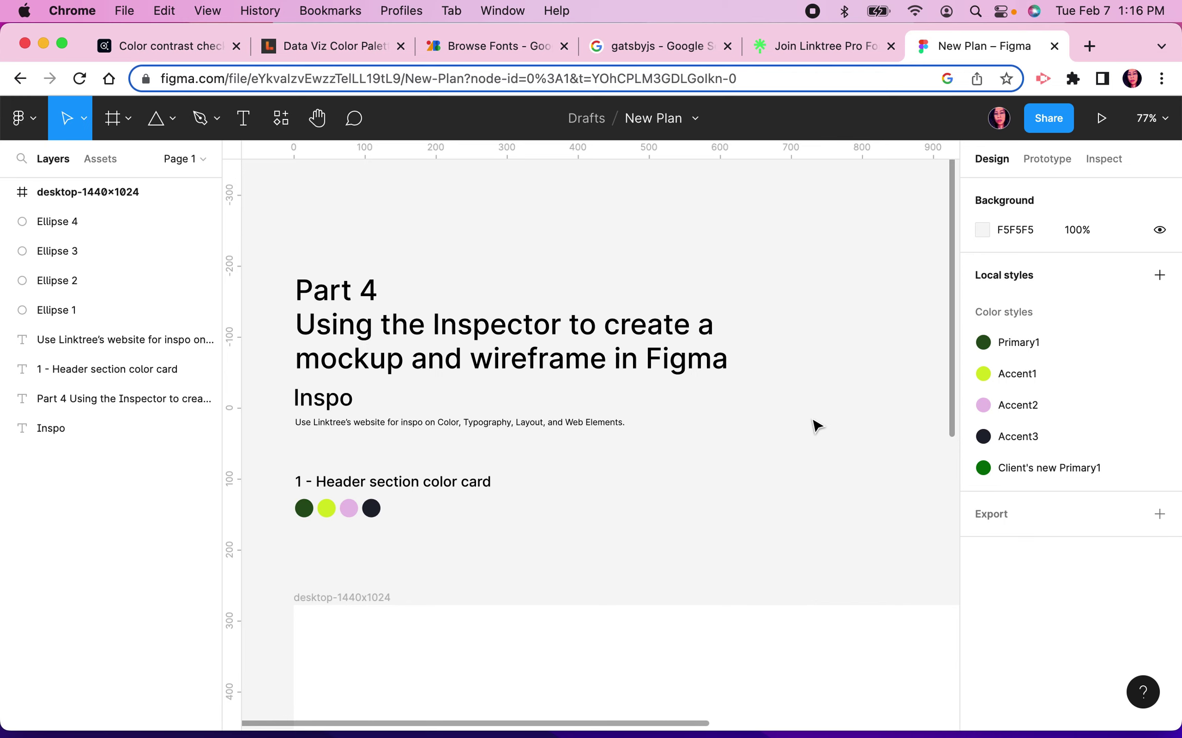
Step: Pan and zoom the canvas out to 45% to show the green hero below the Part 4 notes
scroll(518, 282, "left", 3)
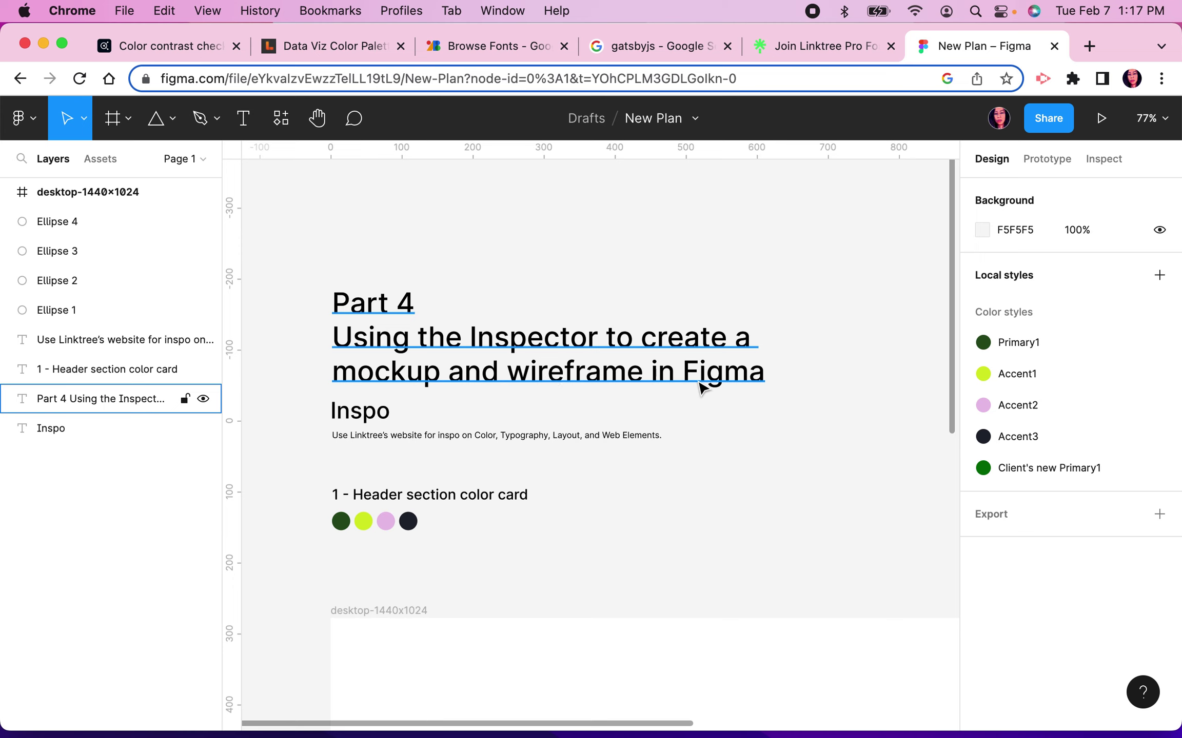
scroll(654, 379, "down", 8)
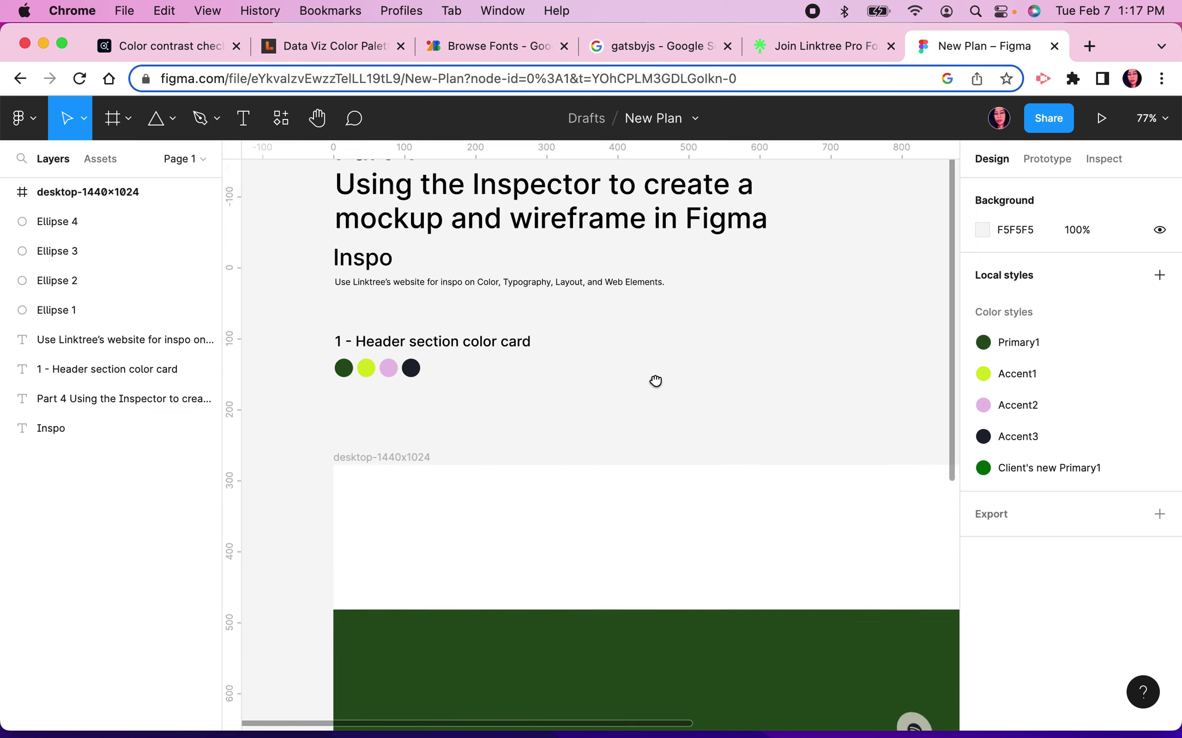
scroll(666, 391, "down", 1)
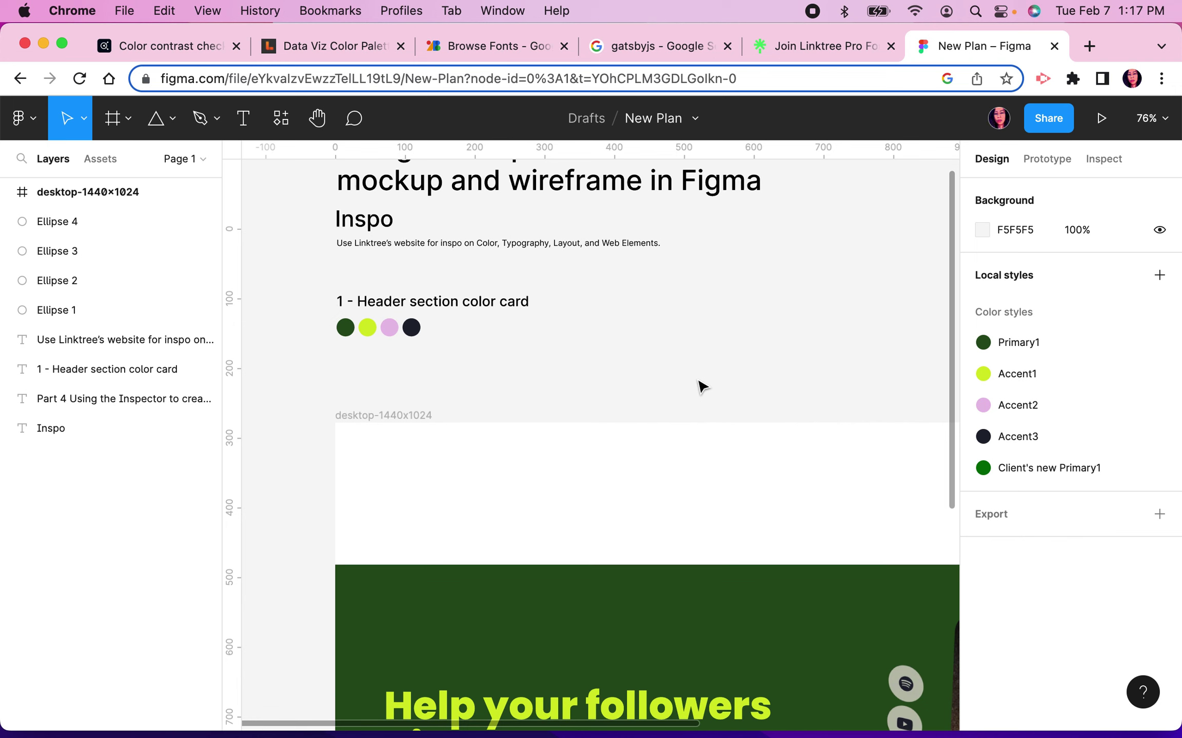
left_click_drag(699, 387, 670, 363)
scroll(670, 363, "down", 5)
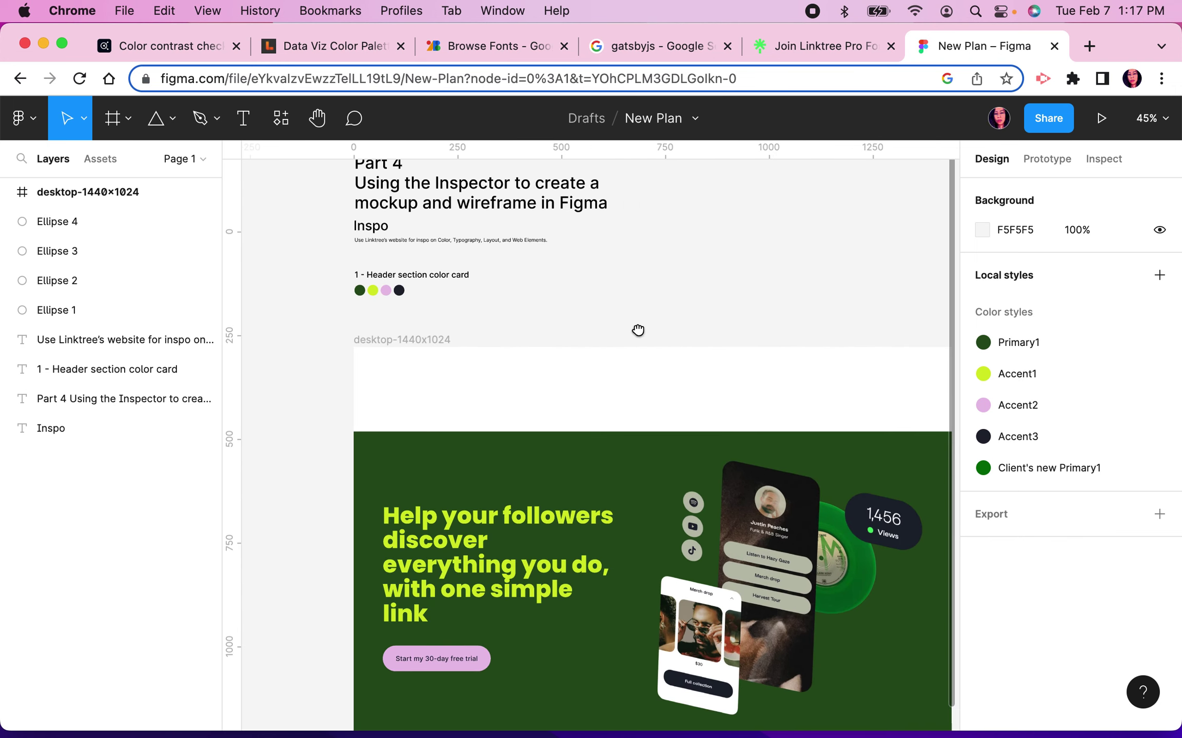
scroll(512, 303, "right", 3)
scroll(511, 303, "down", 2)
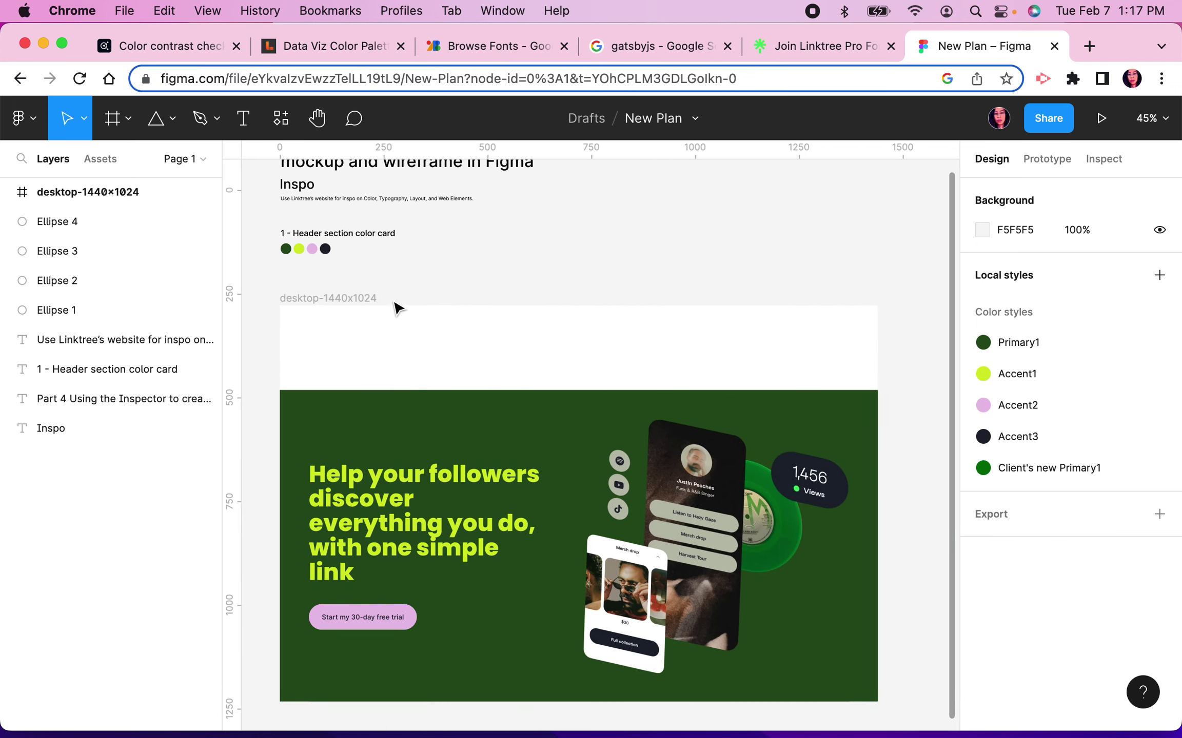
Step: Select the desktop-1440x1024 frame, then switch to the Join Linktree Pro browser tab
left_click(343, 300)
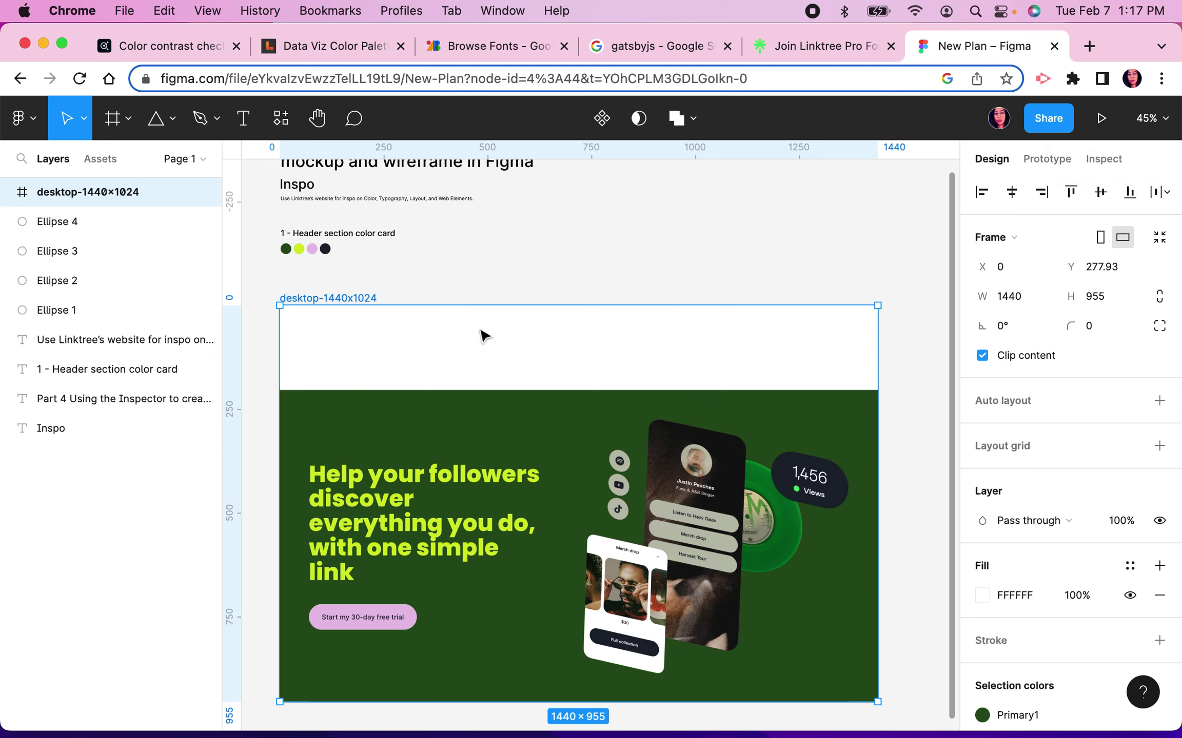
left_click(824, 50)
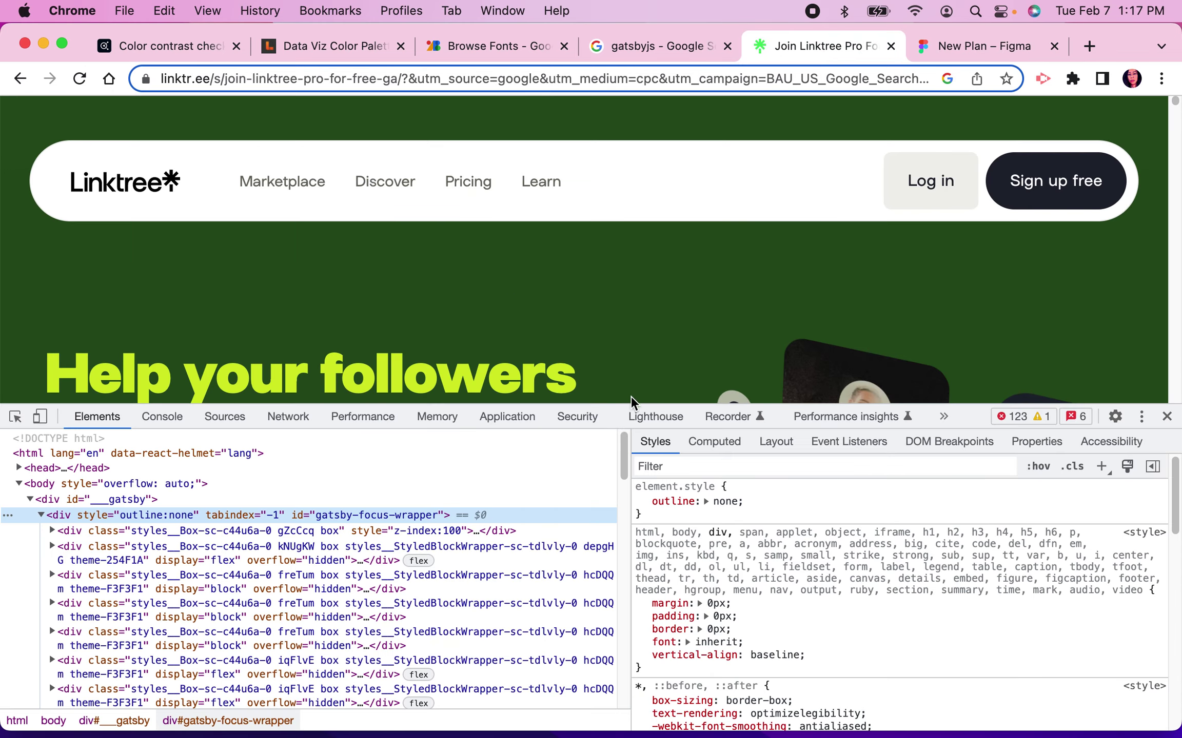
Step: Drag the DevTools divider down, then recheck the desktop-1440x1024 frame in Figma
left_click_drag(622, 405, 611, 501)
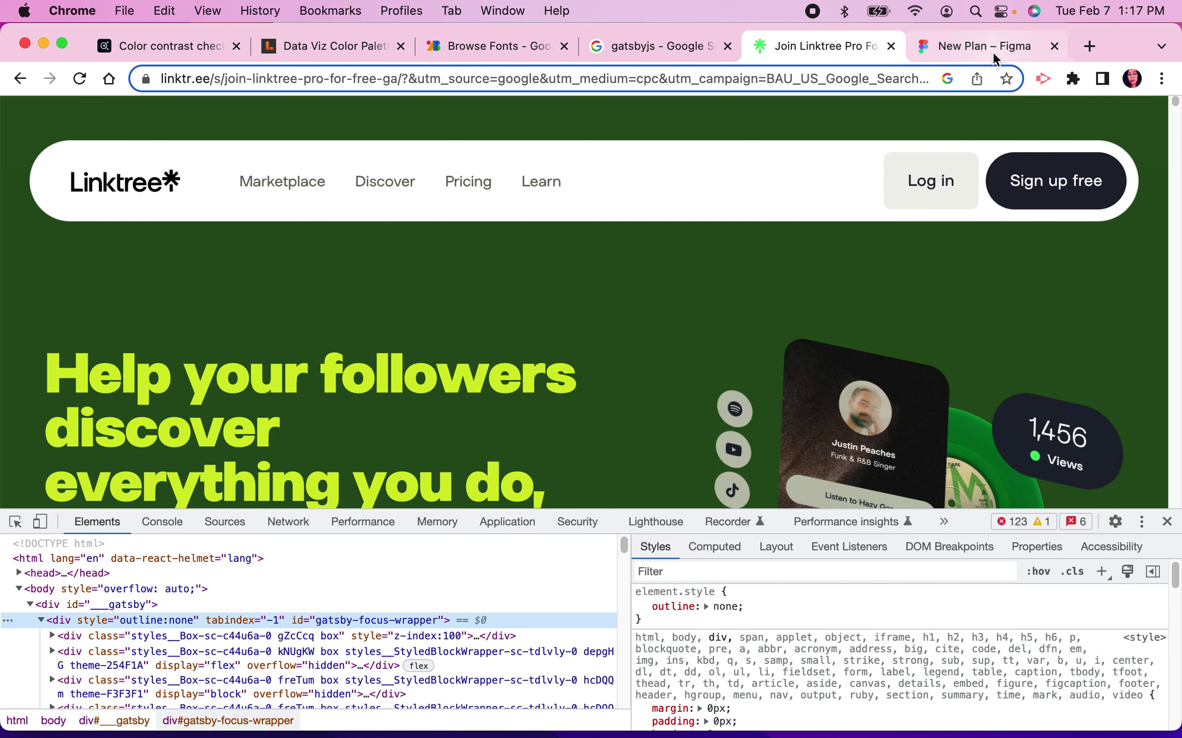
left_click(977, 52)
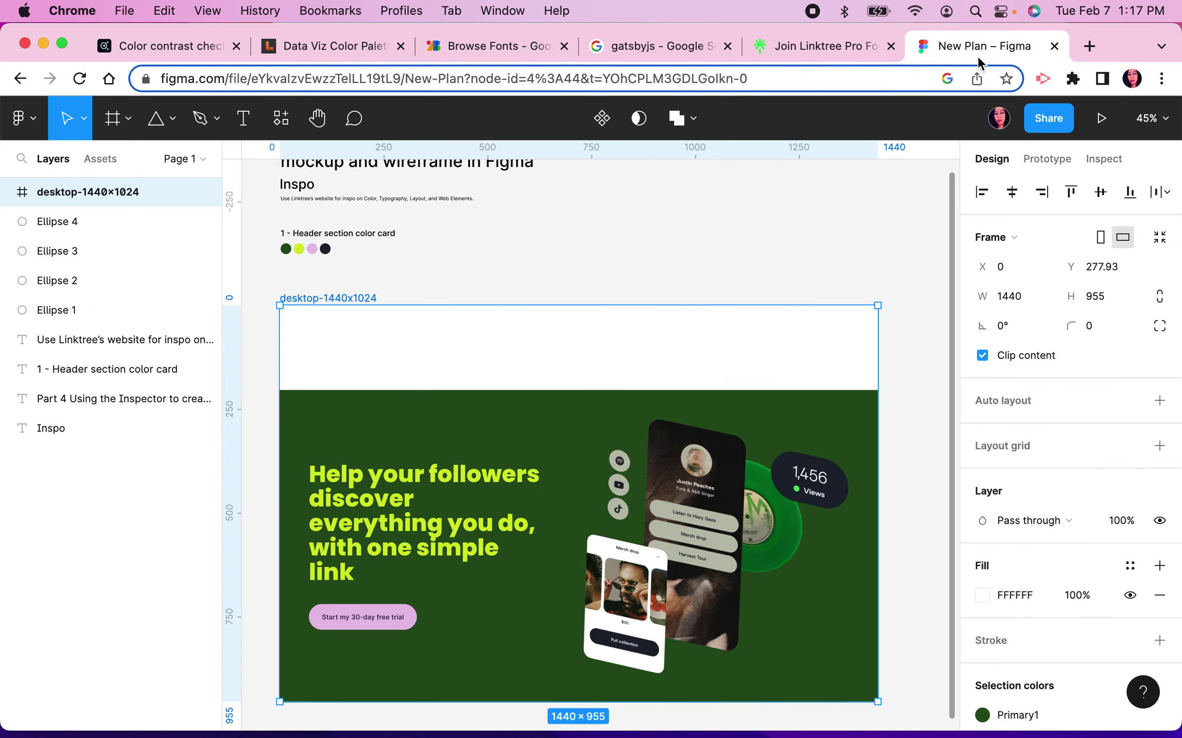
left_click(703, 247)
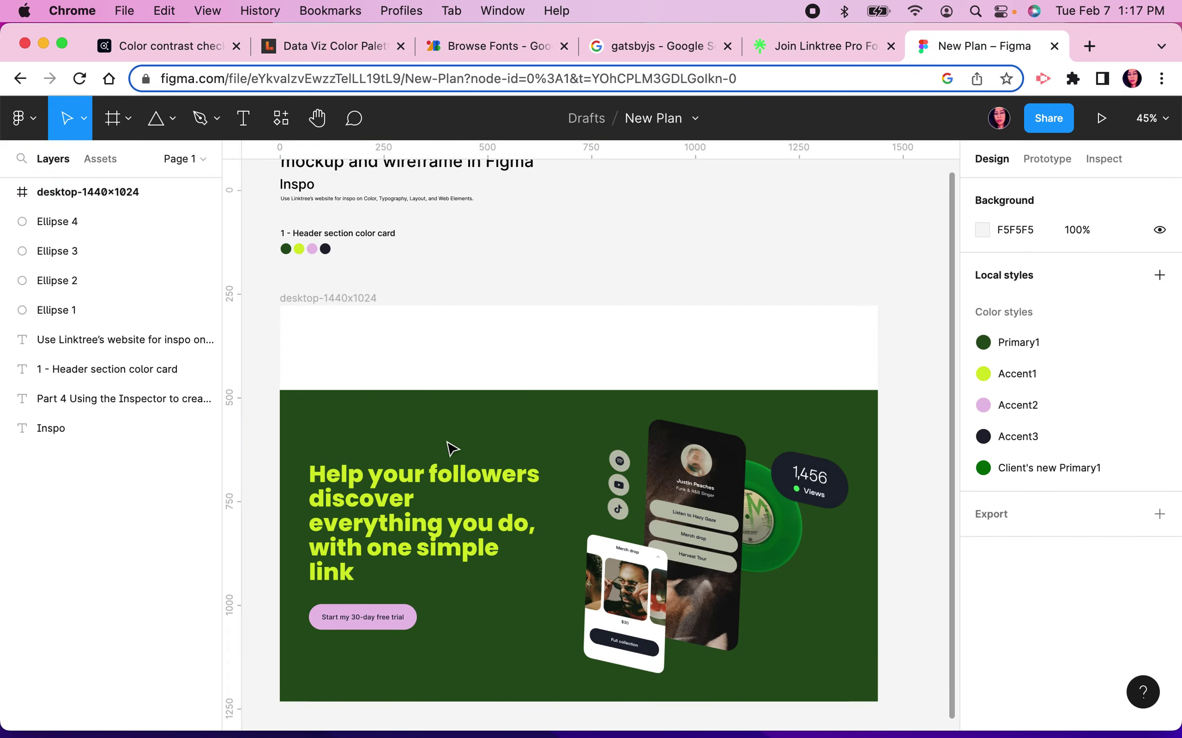
left_click(349, 301)
Step: On the Linktree page, close DevTools and view the site full screen
left_click(813, 48)
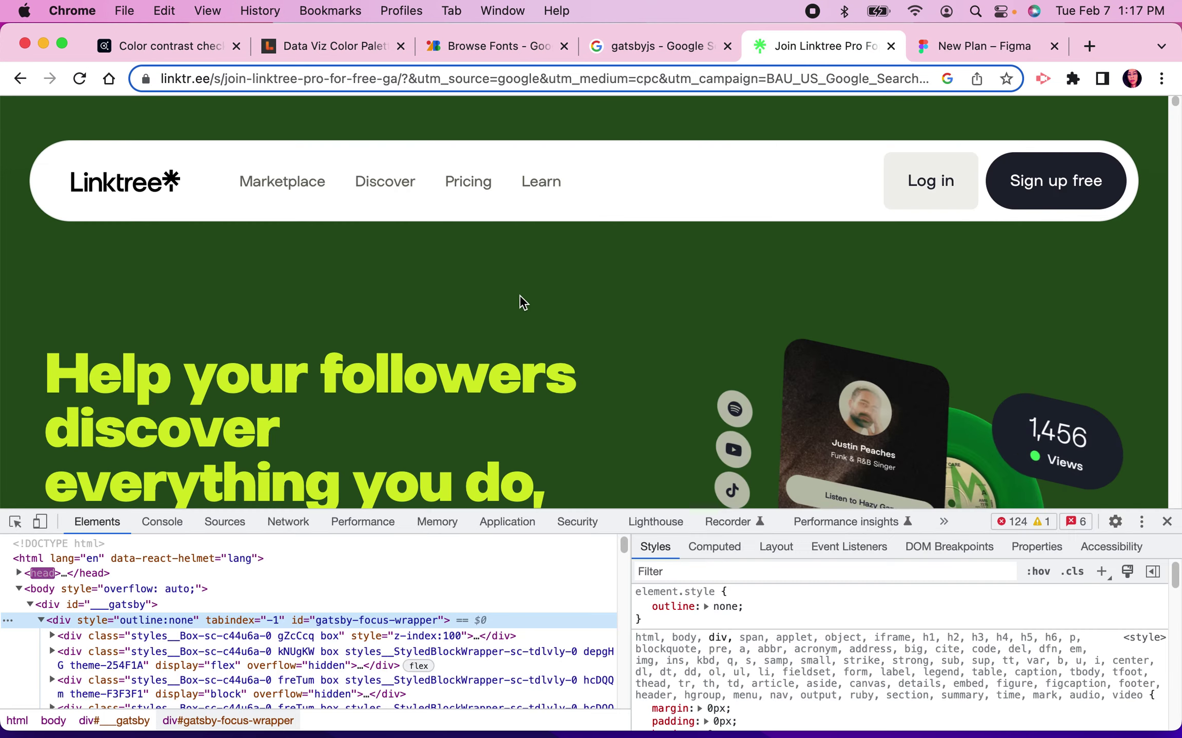
left_click(1164, 520)
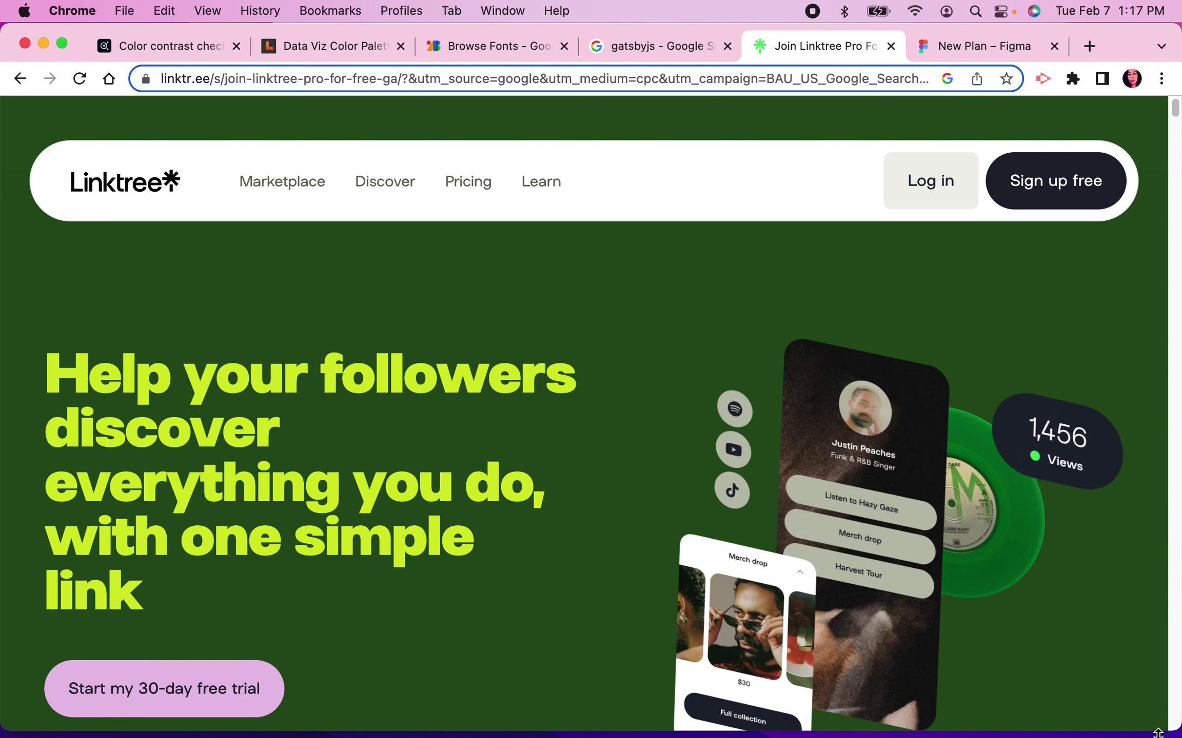
left_click(62, 46)
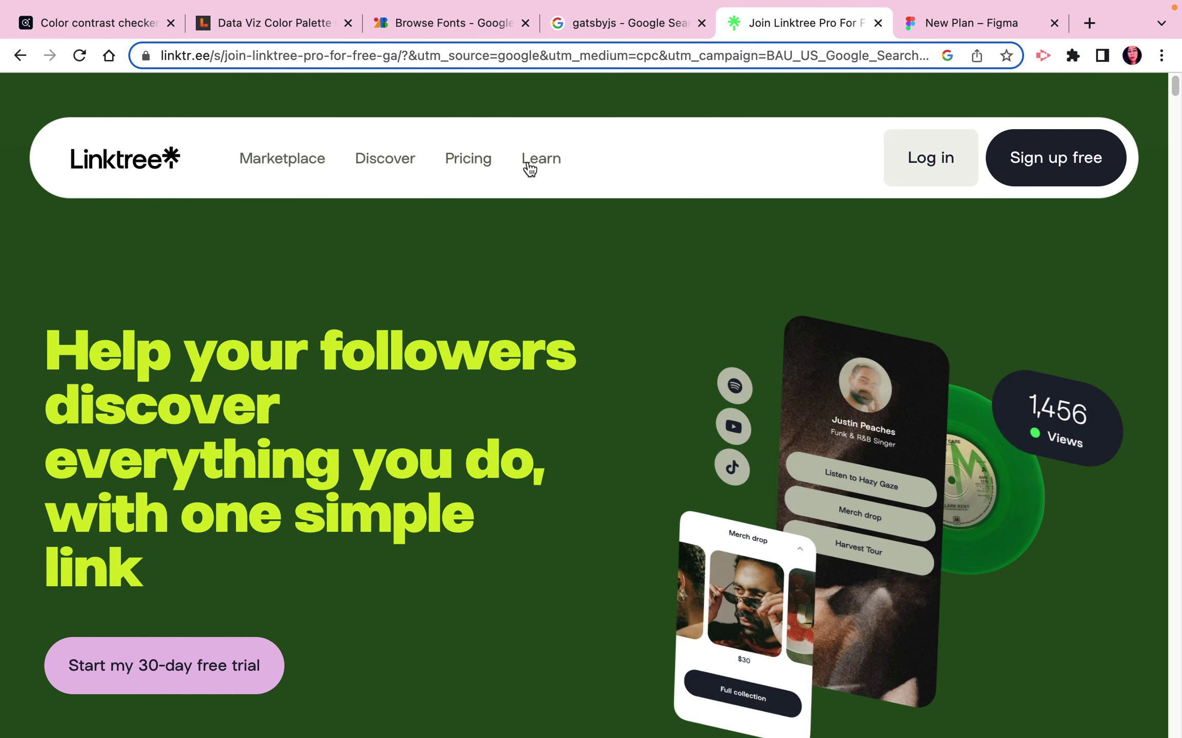
Step: Apply the Primary1 colour style as the desktop-1440x1024 frame's fill
left_click(985, 31)
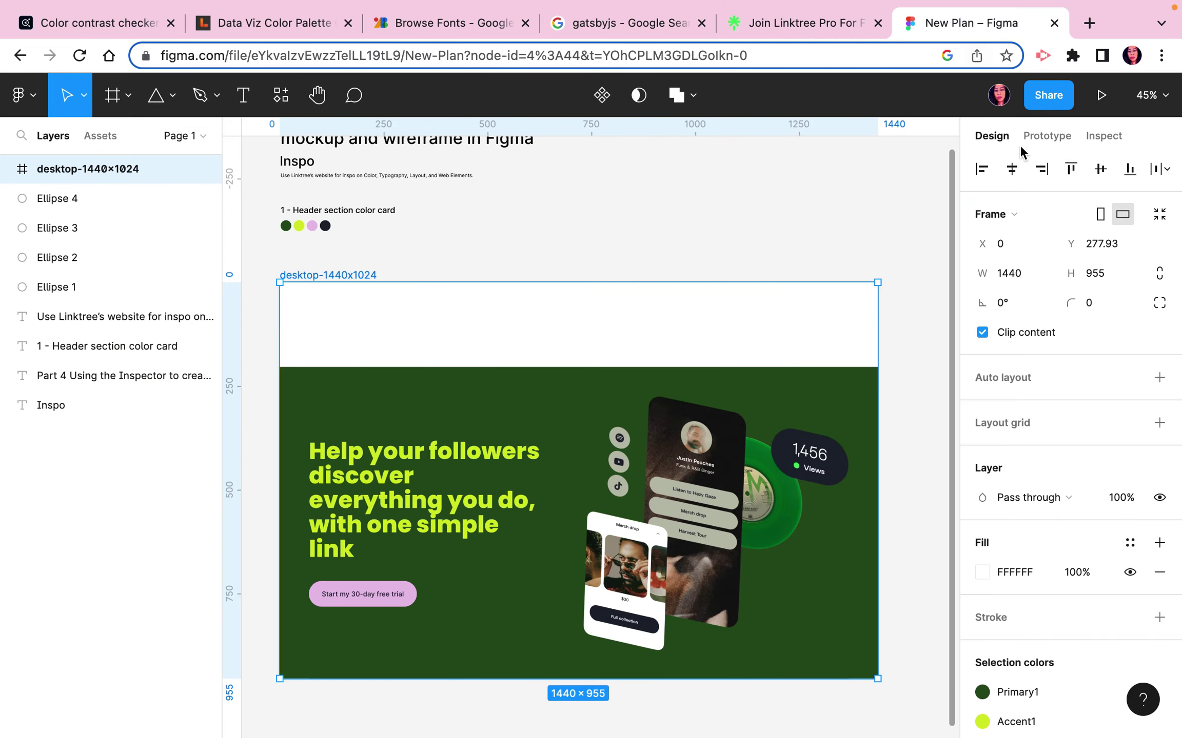
left_click(746, 252)
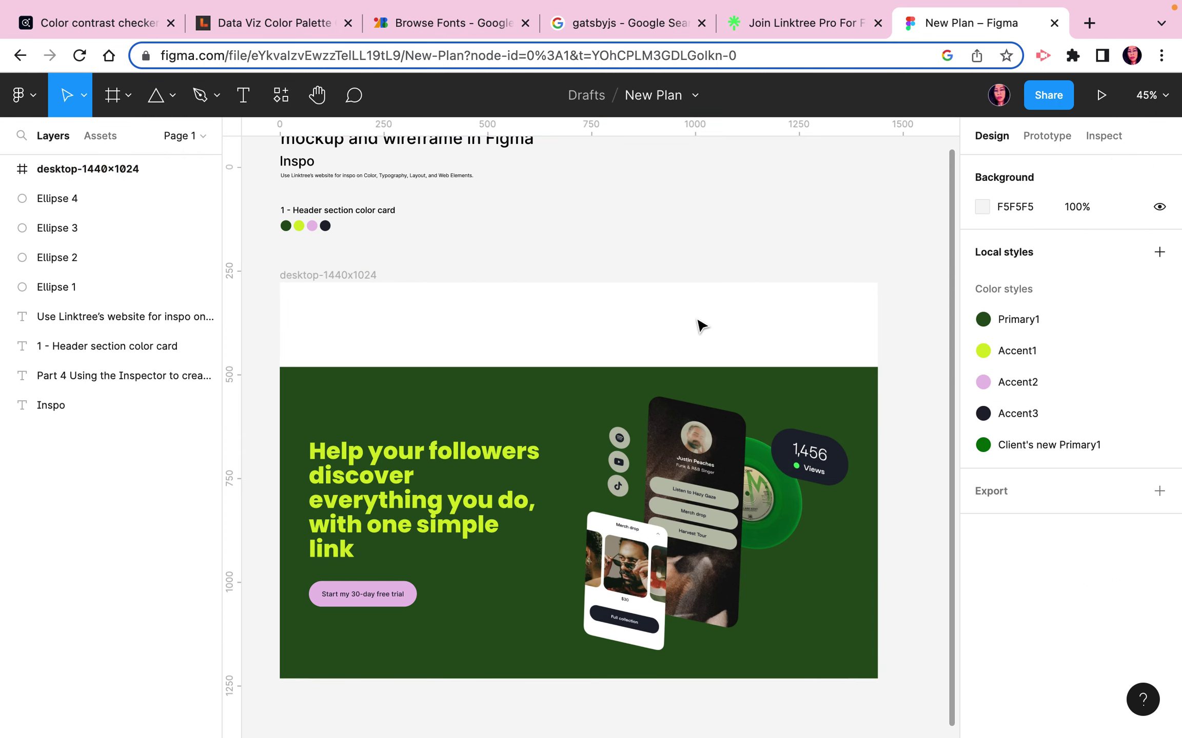
left_click(333, 276)
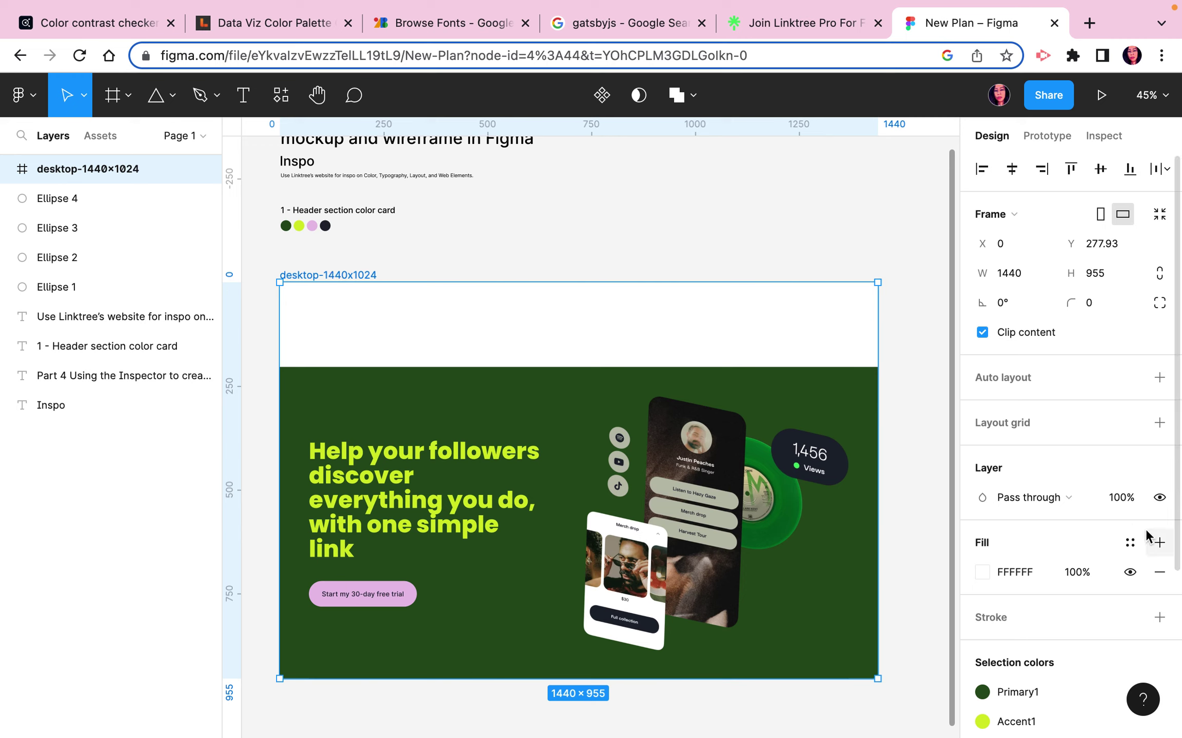
left_click(1129, 542)
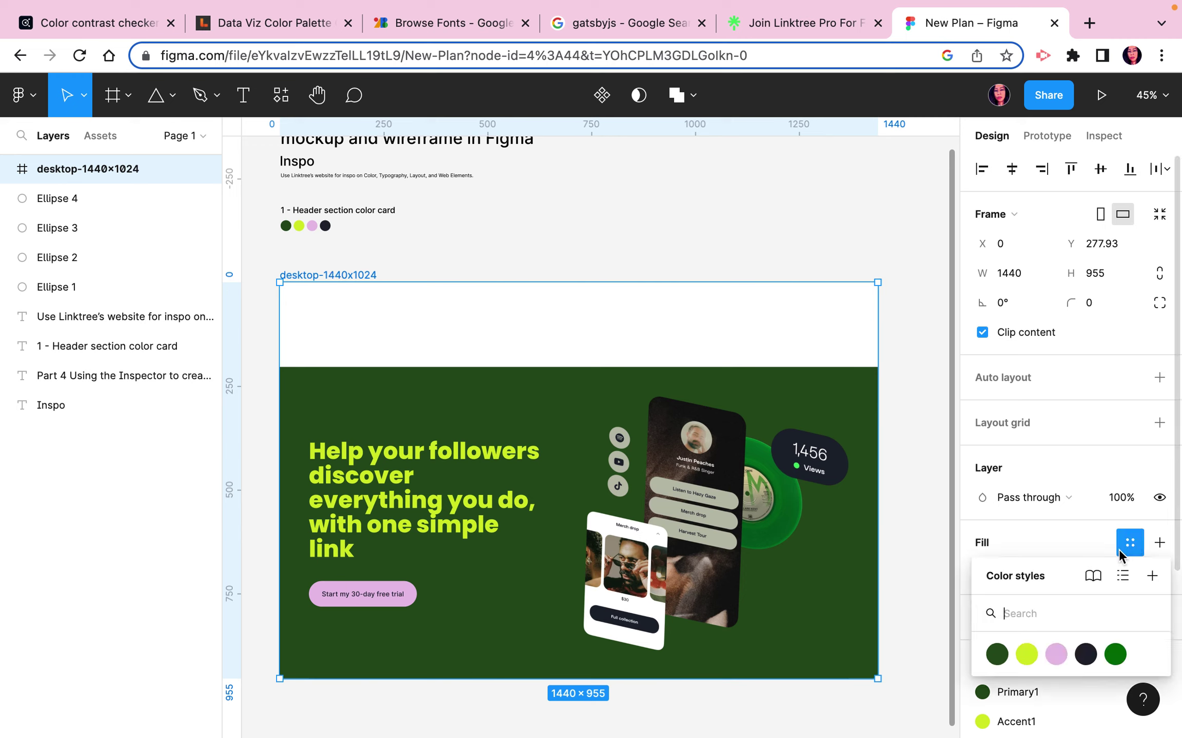
left_click(998, 656)
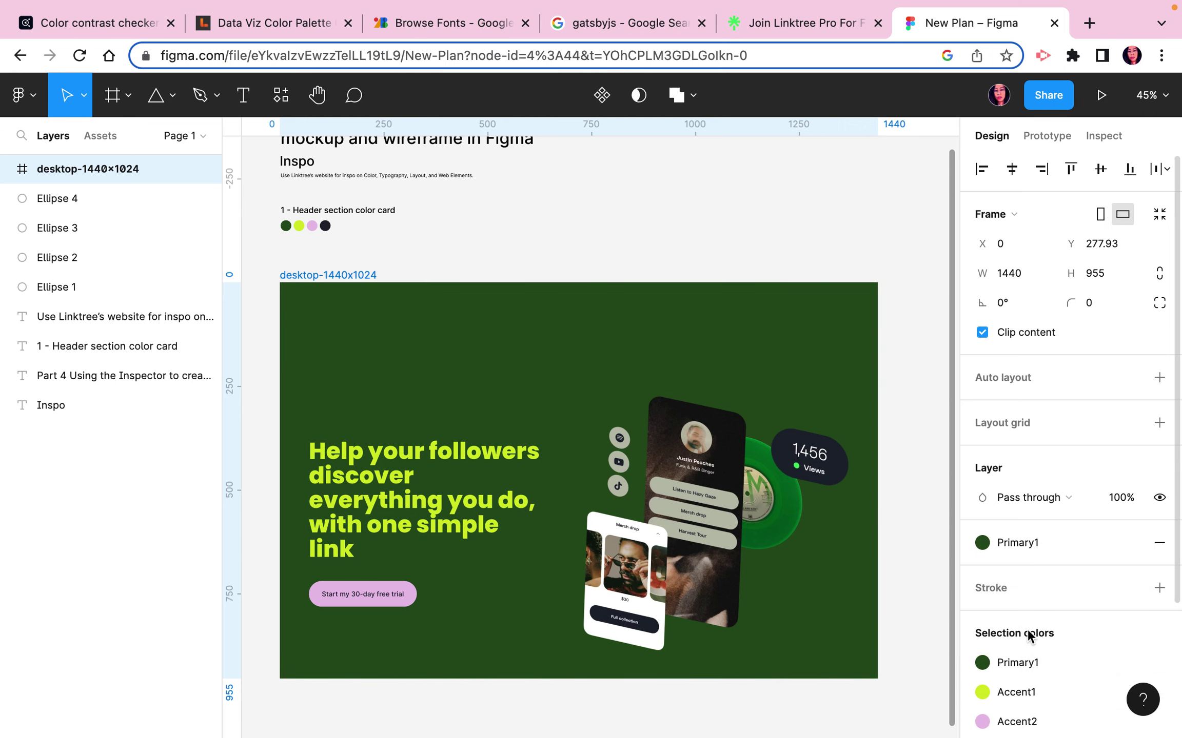
left_click(720, 222)
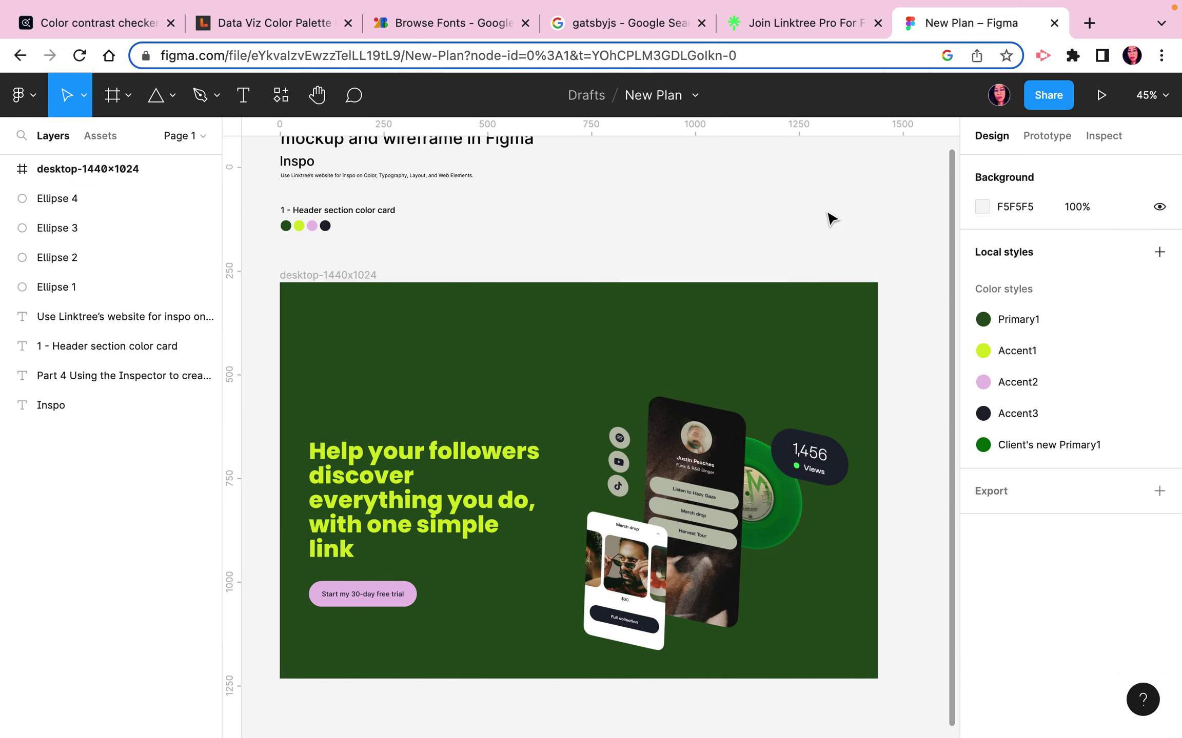
Step: Remove the fill from the Client's new Primary1 style and delete that style
left_click(1157, 445)
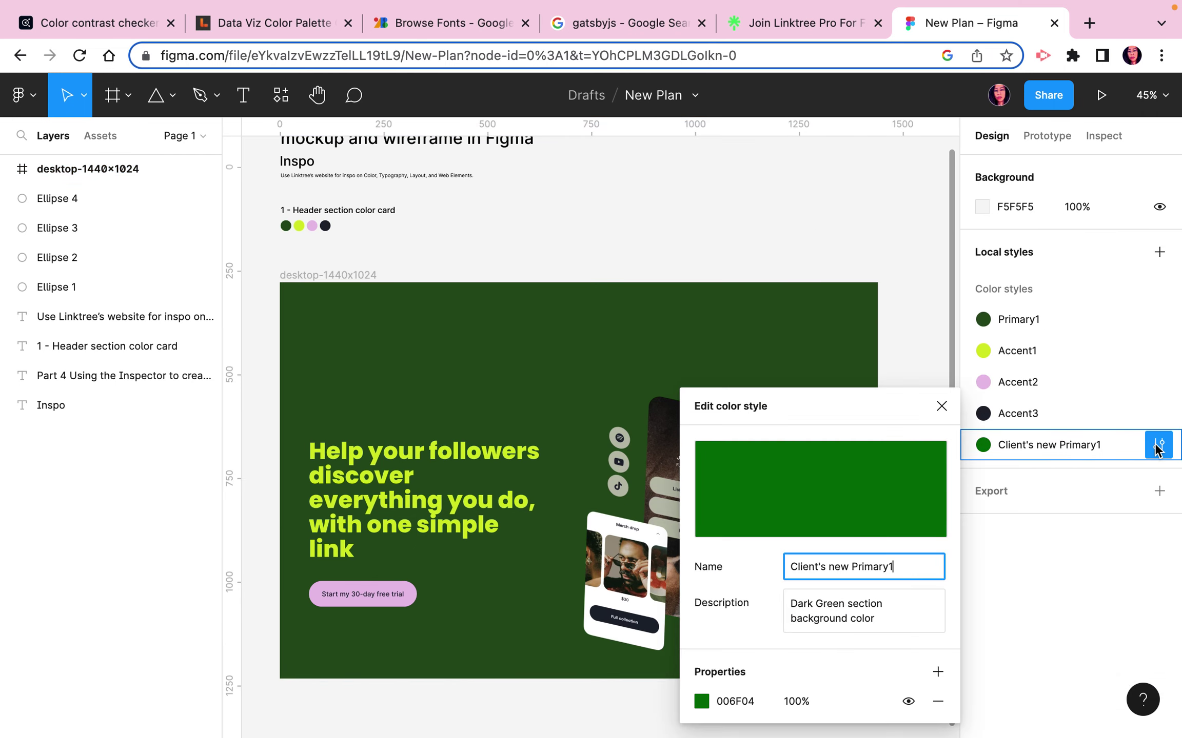
left_click(937, 702)
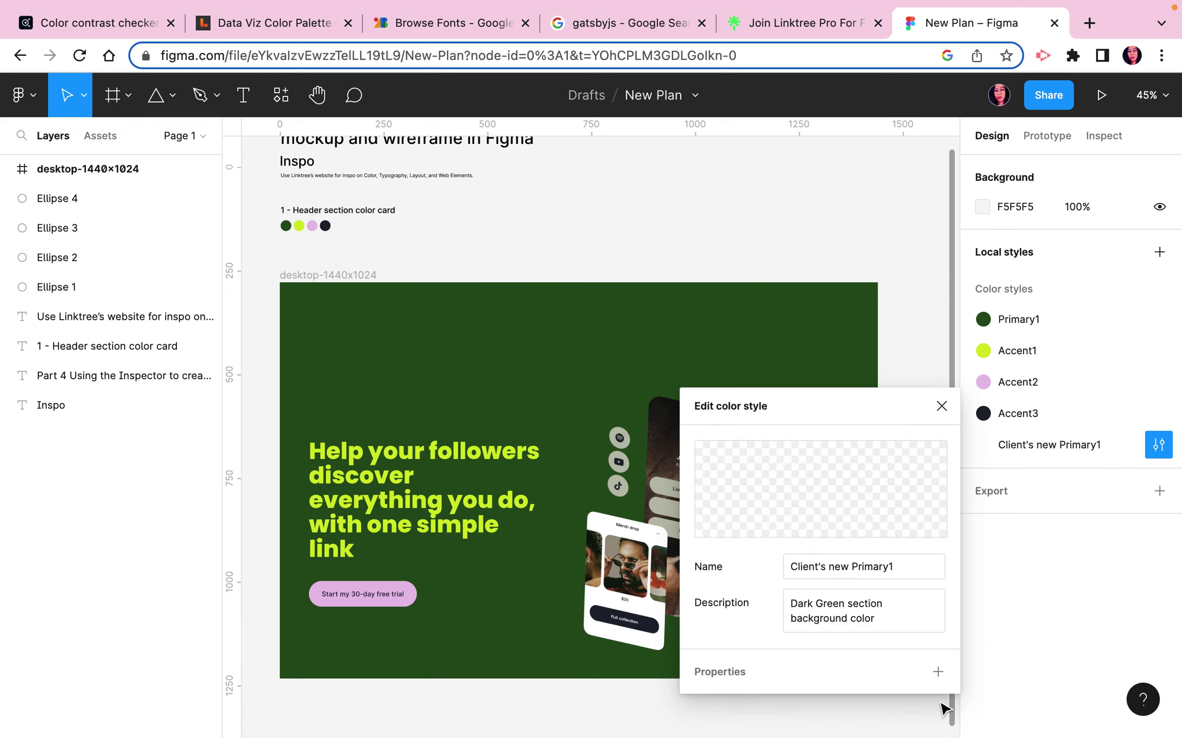
left_click(941, 406)
right_click(1092, 448)
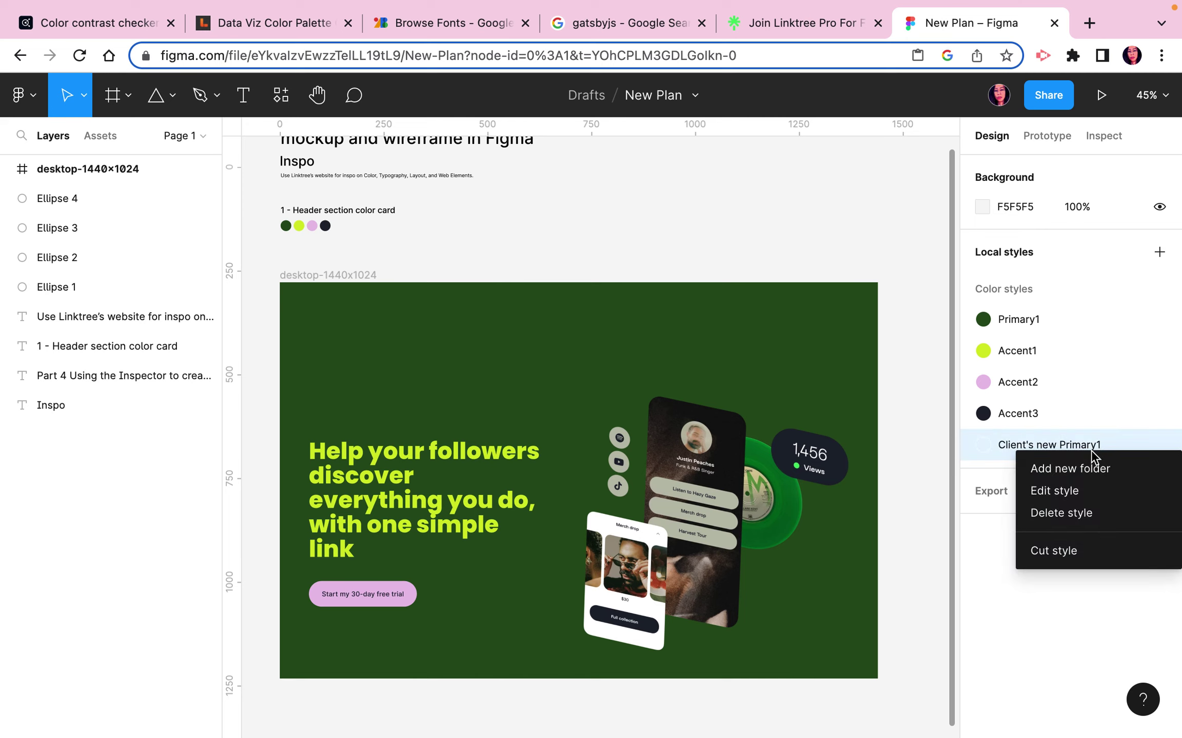
left_click(1073, 515)
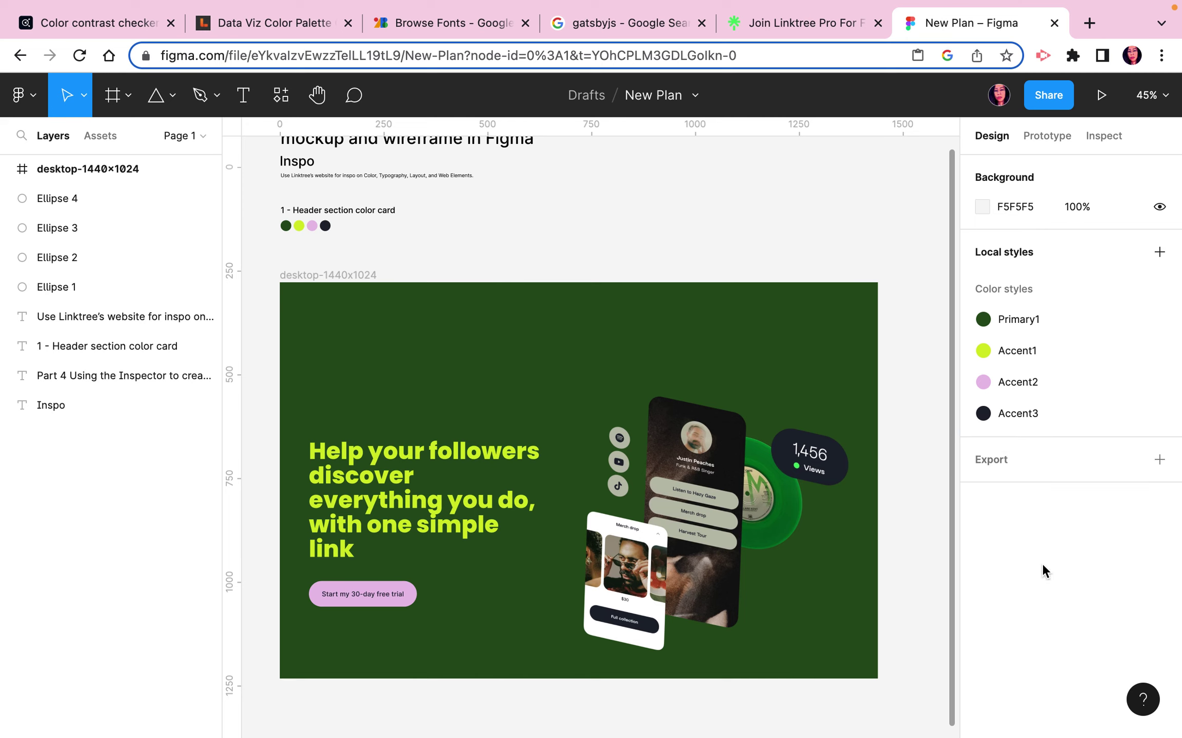
Step: Select the nested section-dark-green frame inside the desktop-1440x1024 frame to check it
scroll(682, 231, "up", 3)
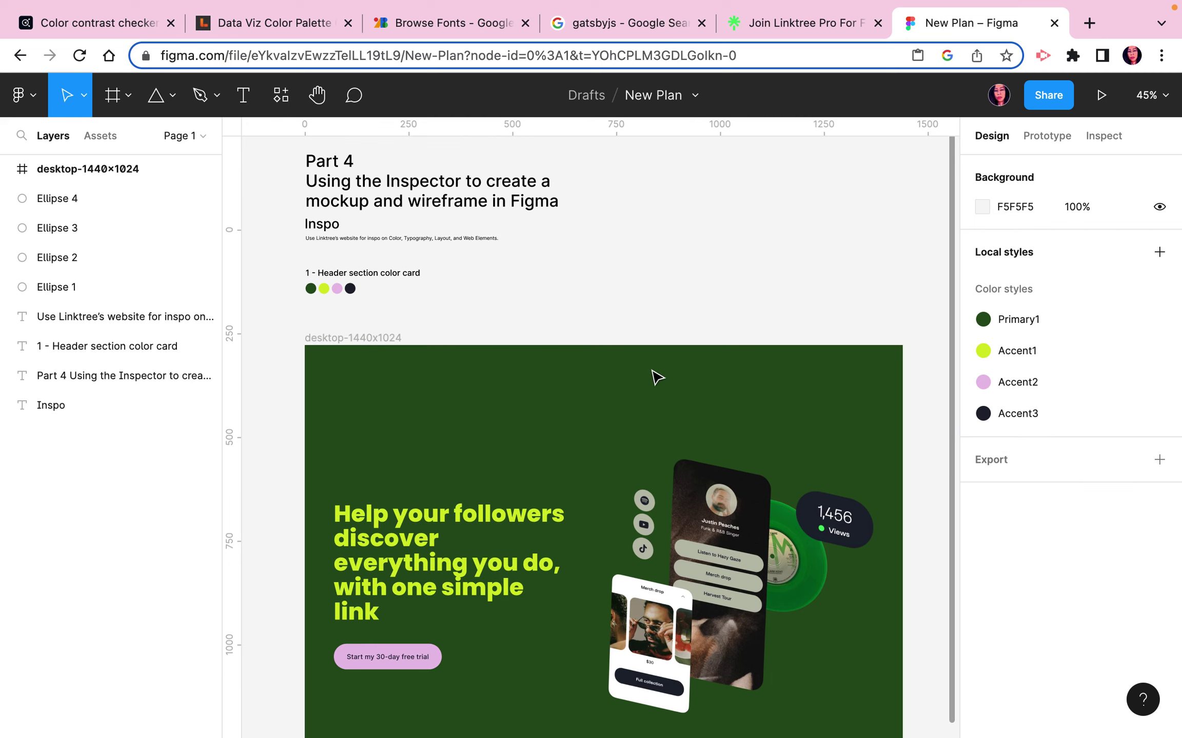
left_click(393, 338)
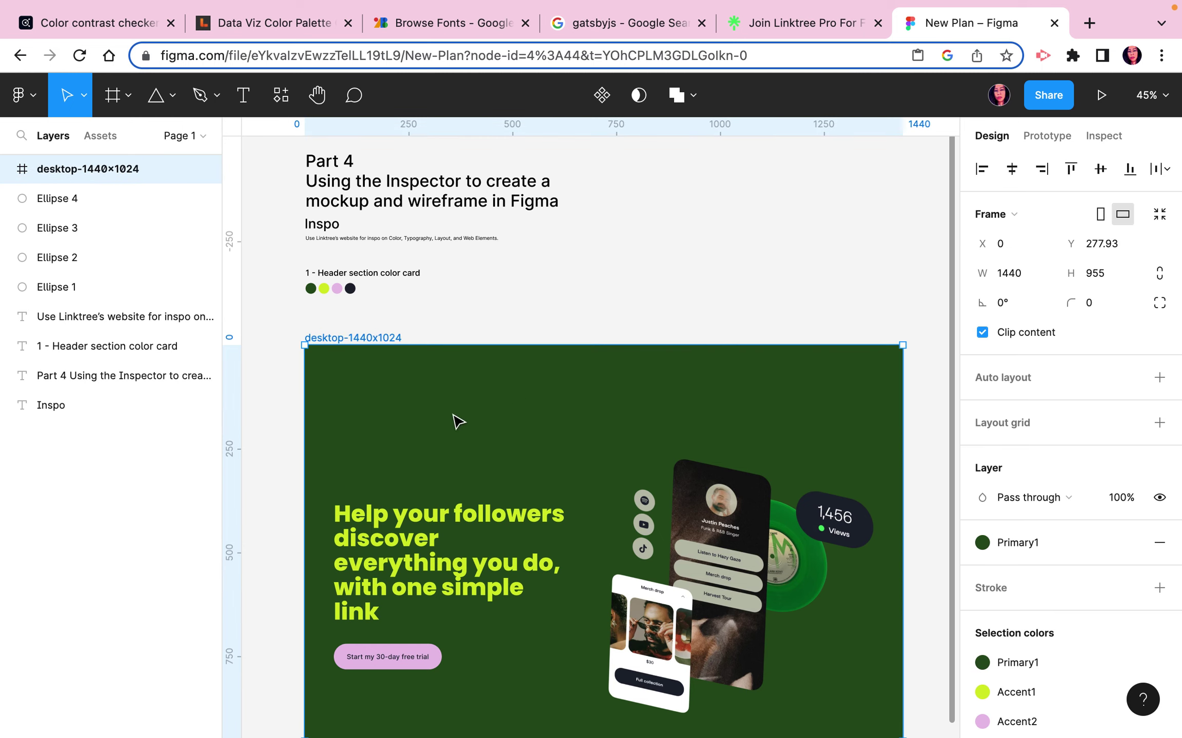
left_click(449, 448)
left_click(356, 332)
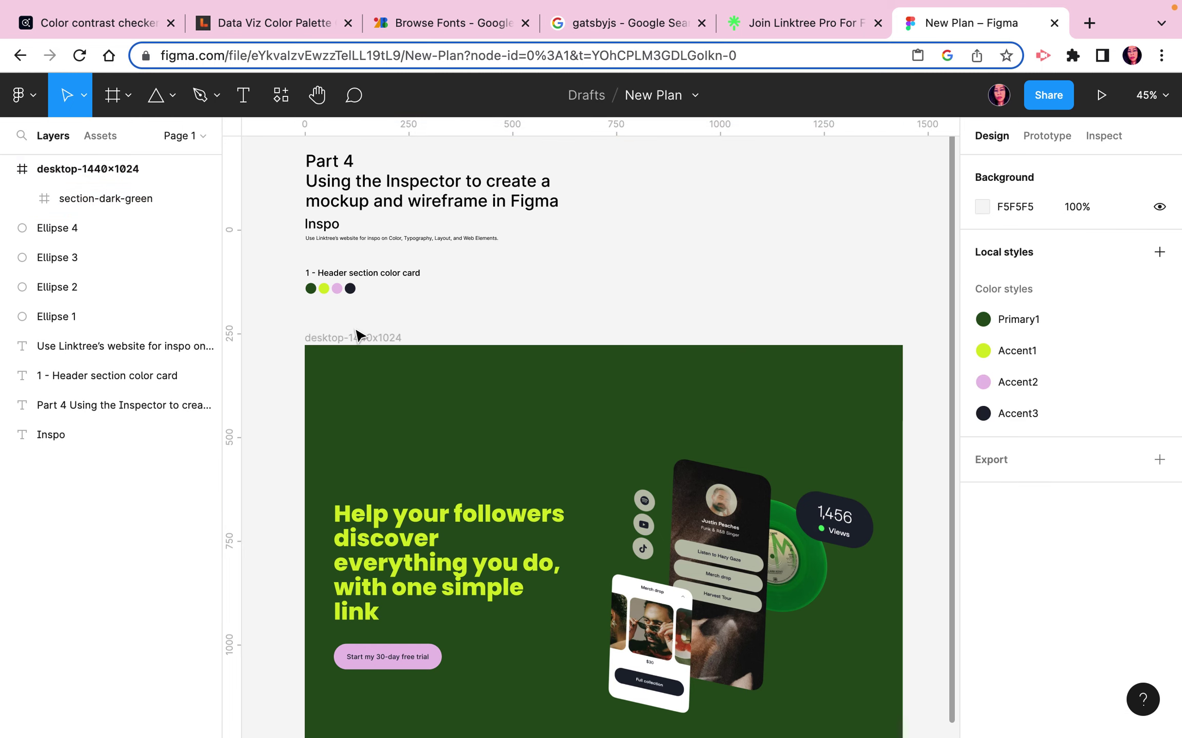
left_click(483, 500)
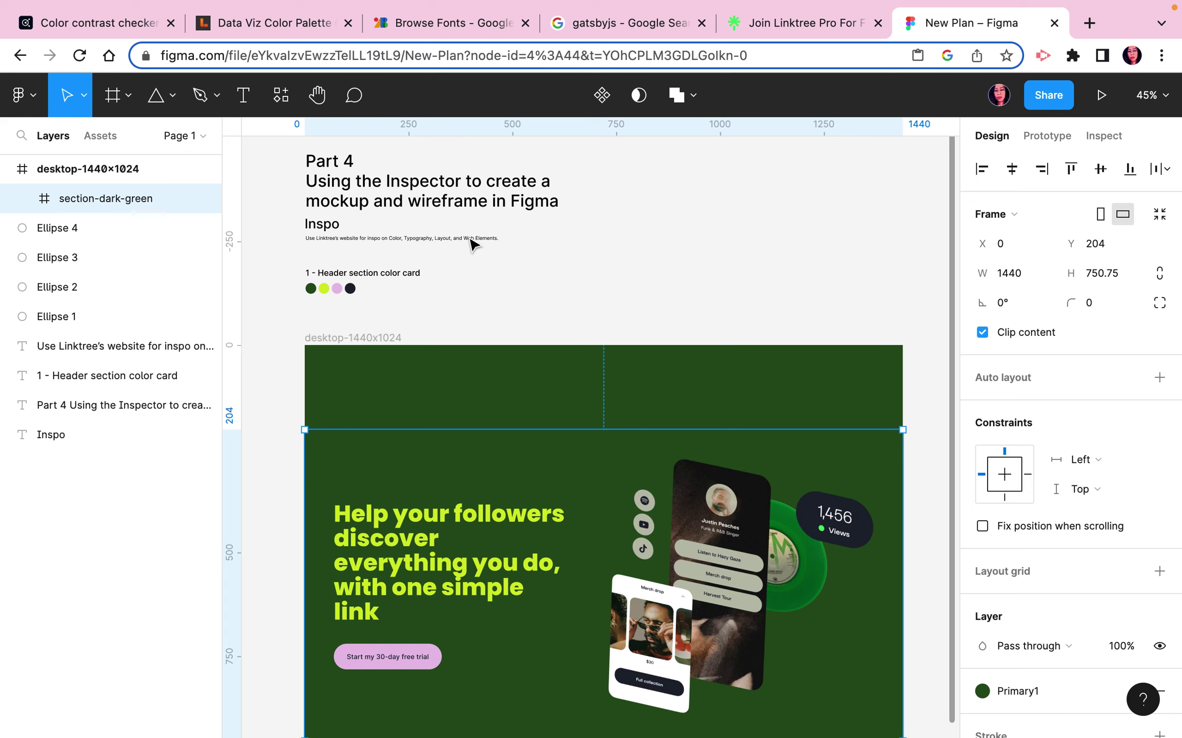
left_click(613, 298)
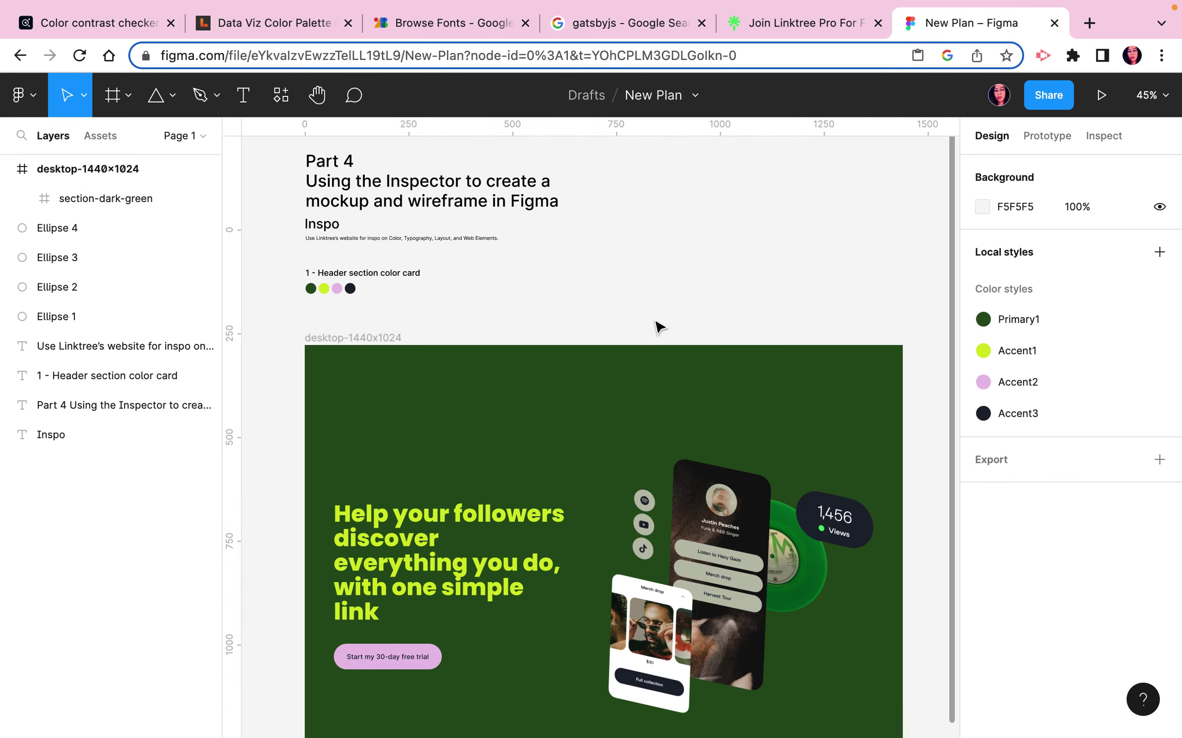
scroll(659, 326, "down", 2)
Step: Inspect the Linktree nav bar to read its 1201×88 size and 12px padding, then return to Figma
left_click(772, 25)
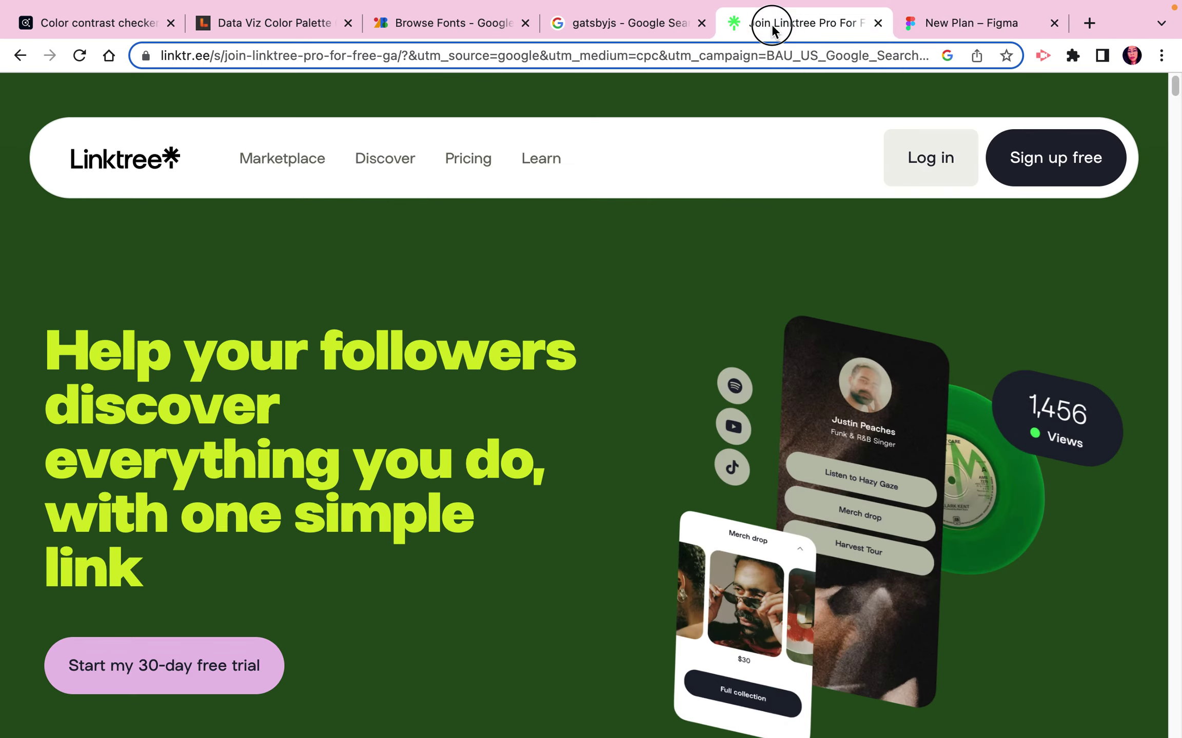
right_click(50, 133)
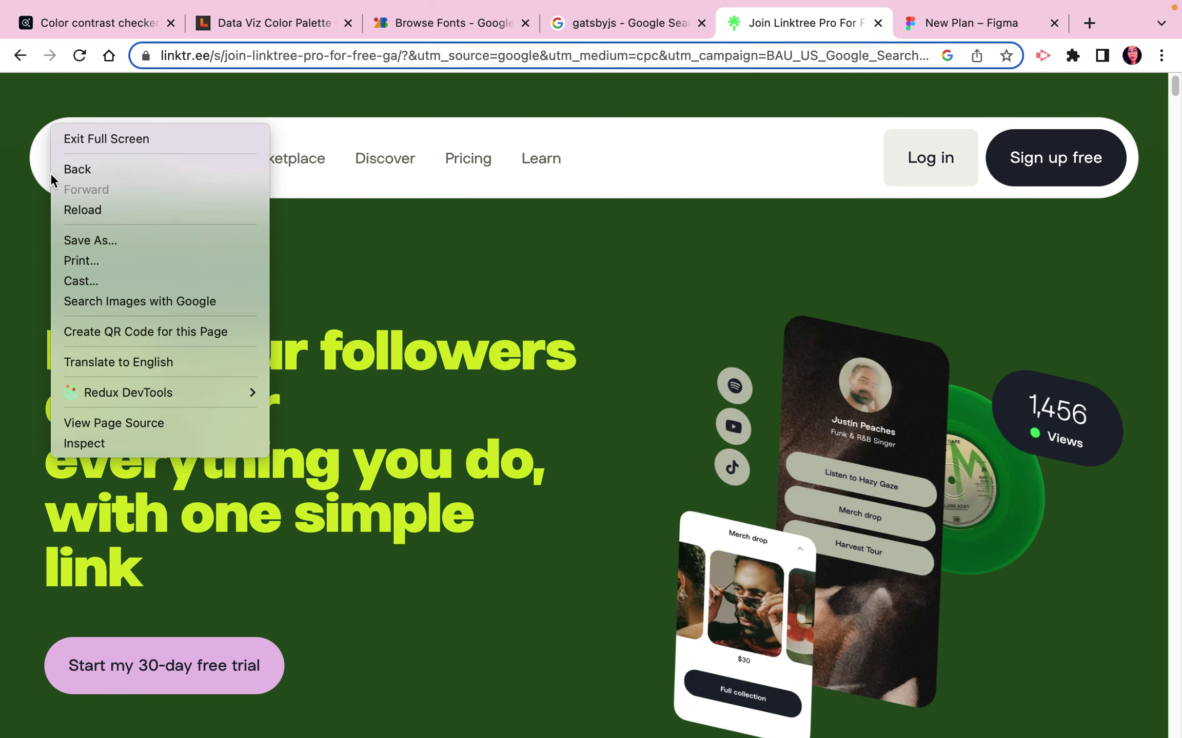
left_click(91, 444)
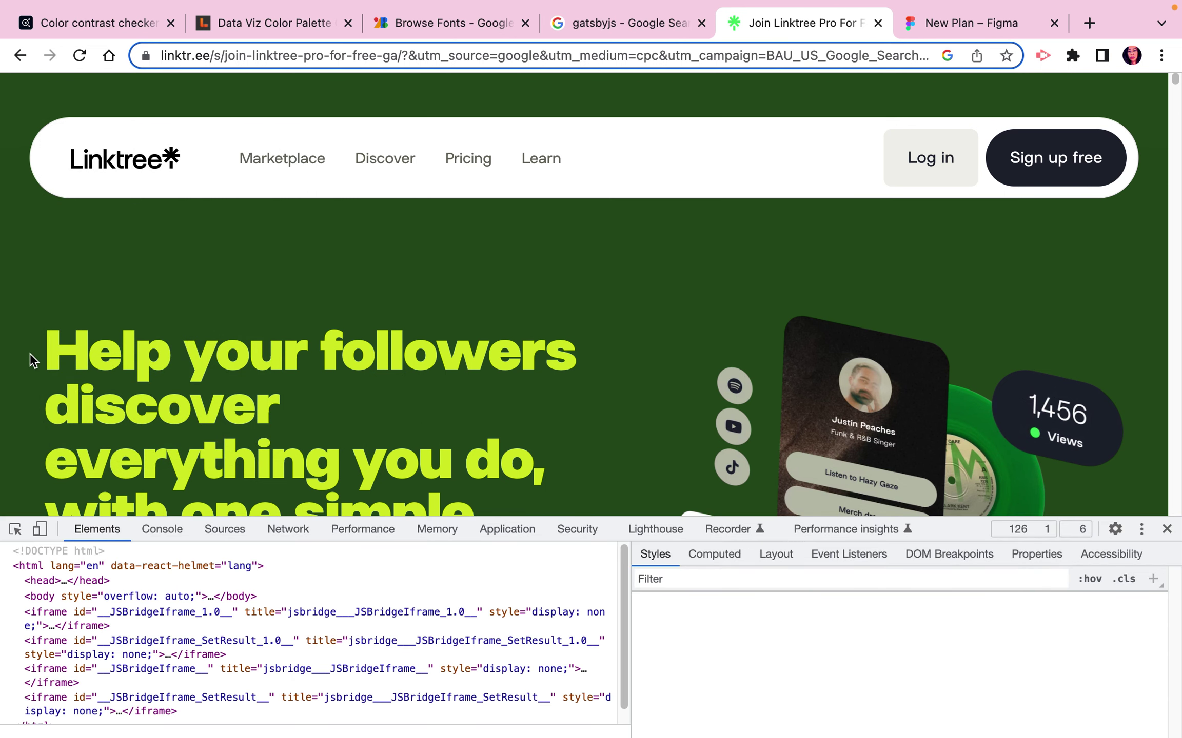
left_click(15, 529)
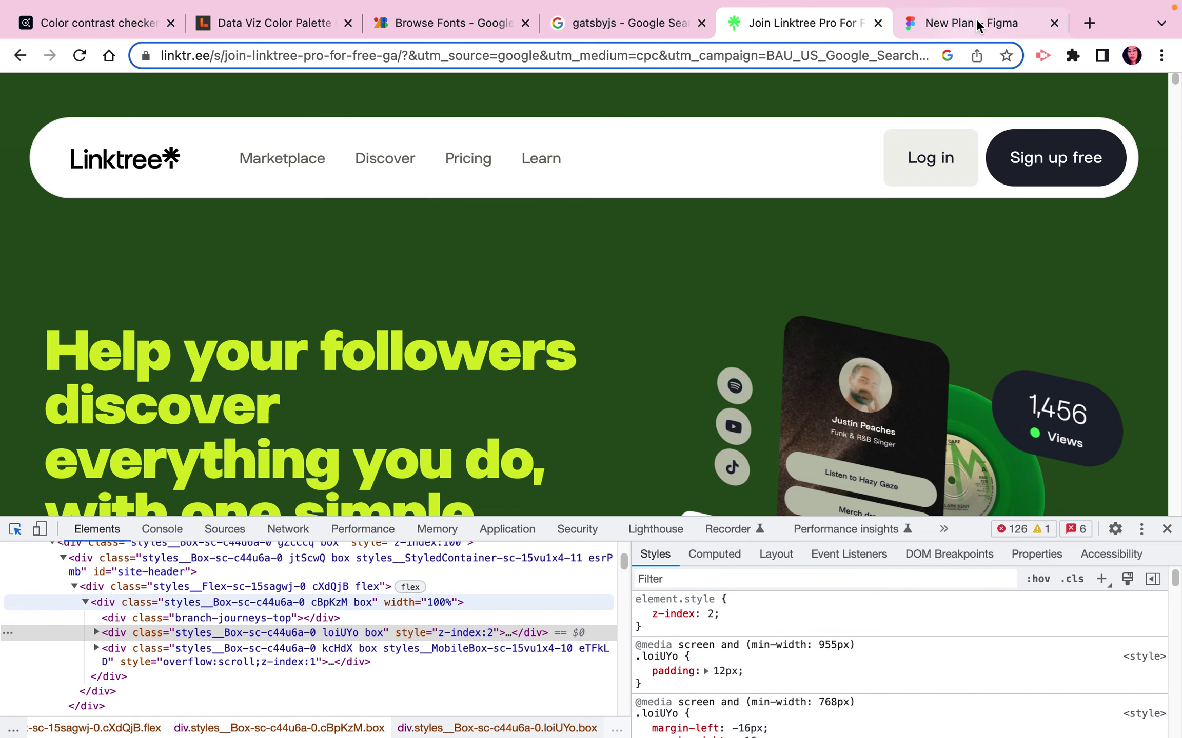
left_click(976, 20)
Step: Draw a grey rectangle above the dark-green section with the Rectangle tool
scroll(603, 218, "down", 1)
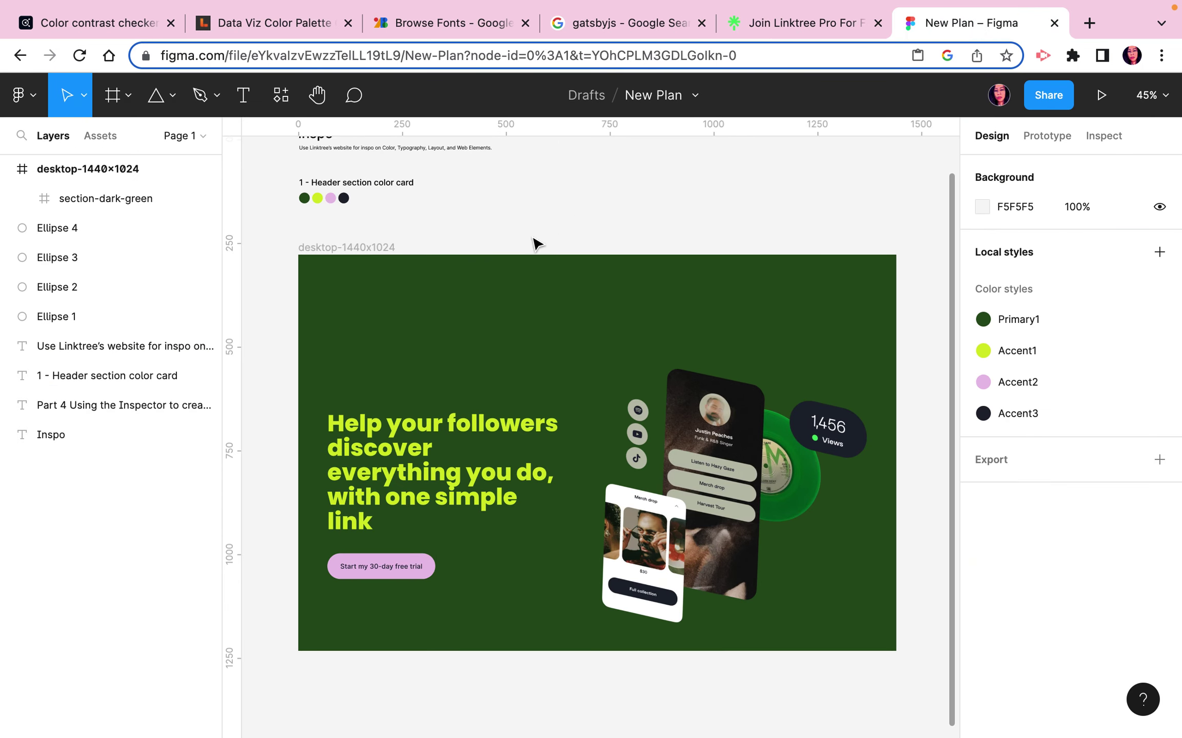
left_click(567, 211)
scroll(764, 210, "up", 5)
scroll(764, 211, "right", 4)
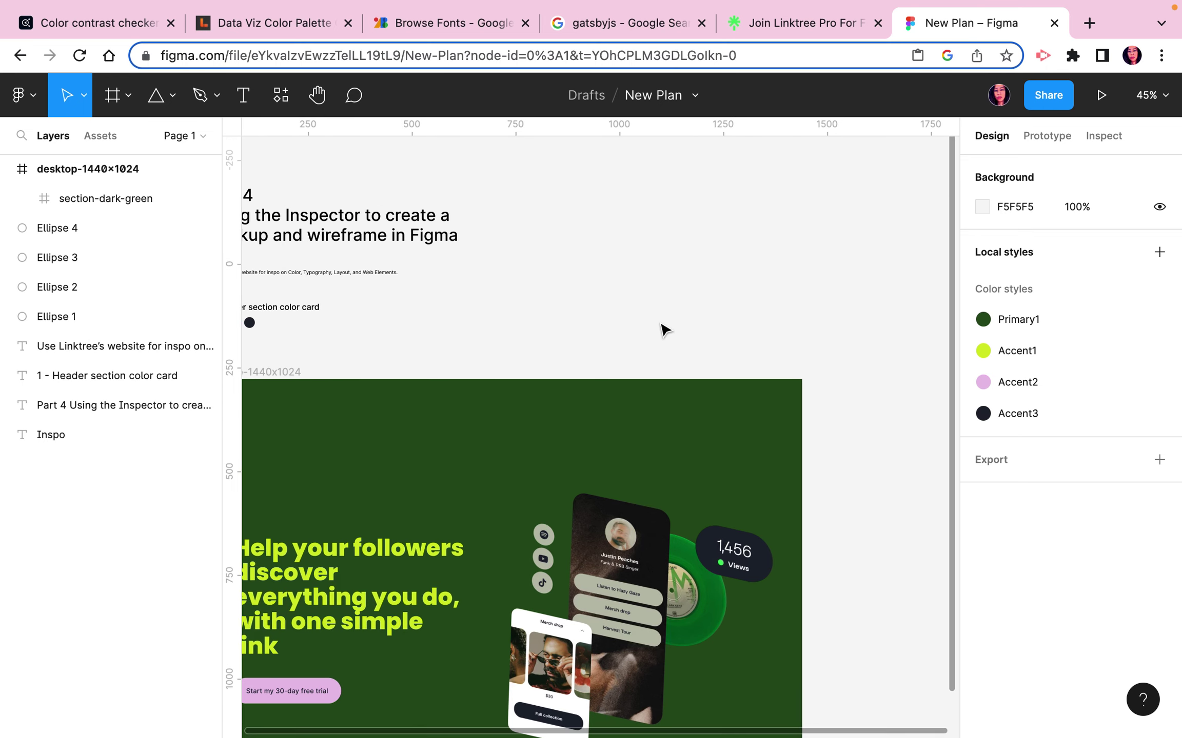
left_click(128, 97)
left_click(178, 89)
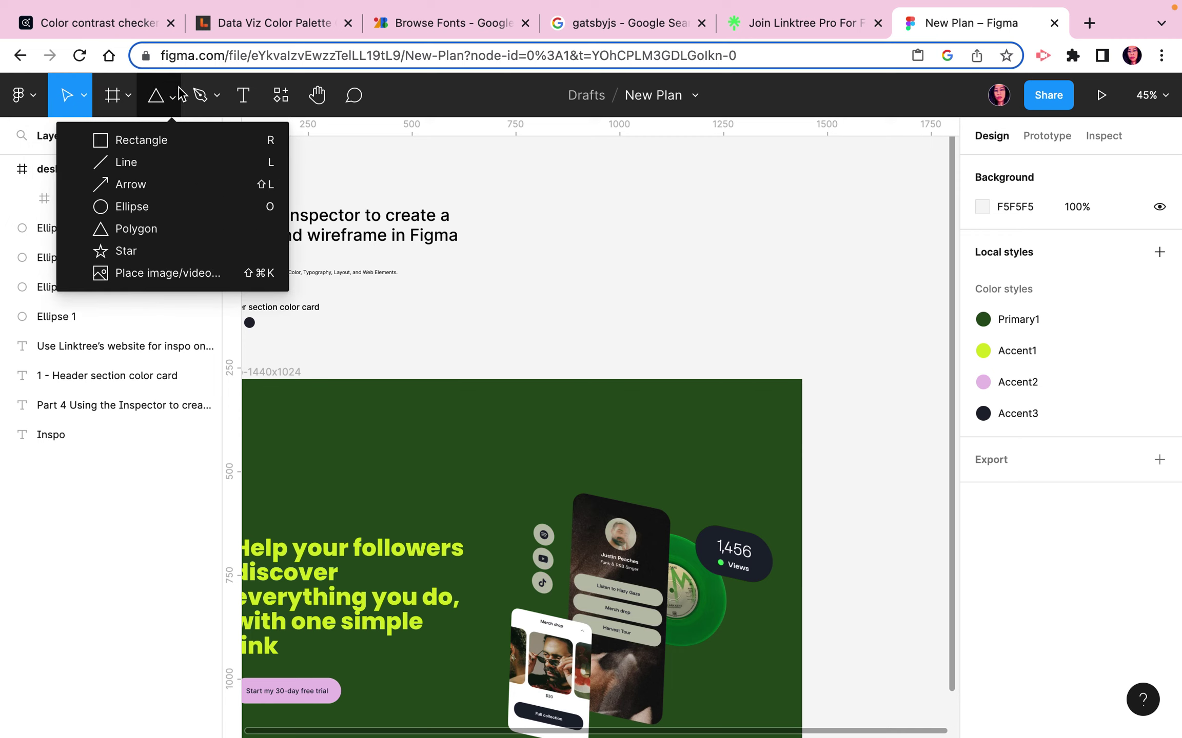
left_click(136, 139)
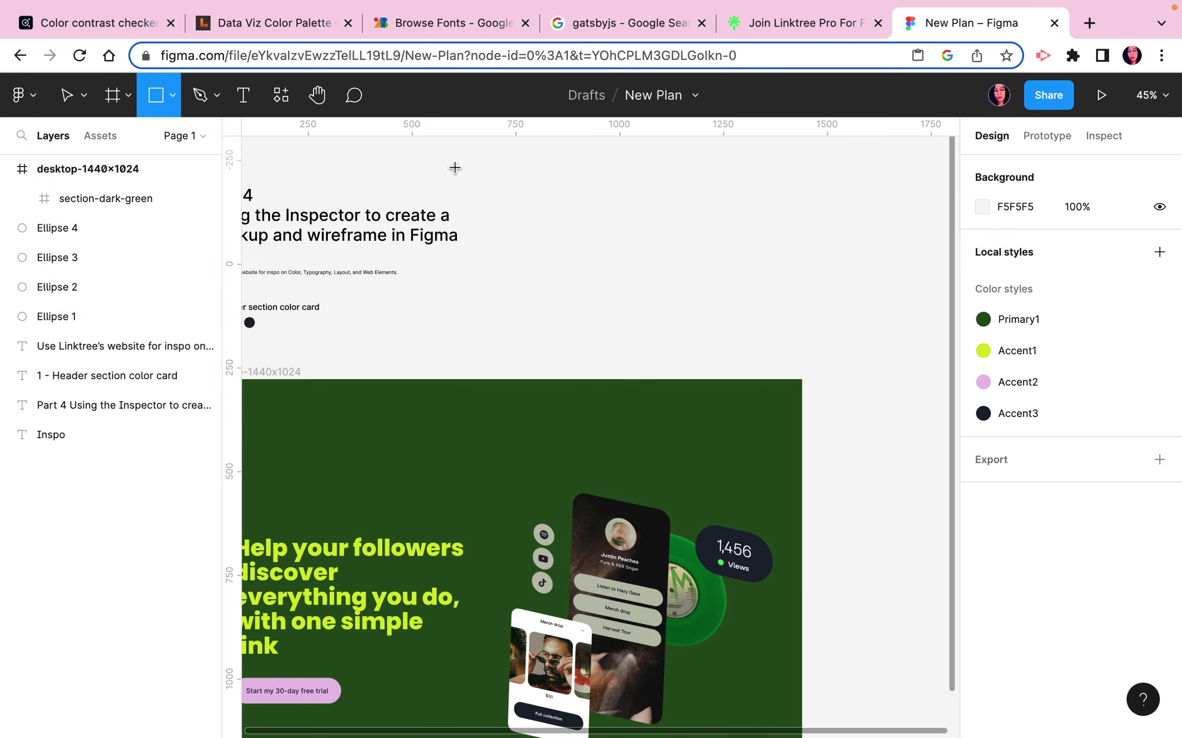
mouse_move(541, 266)
left_mouse_down()
mouse_move(833, 349)
mouse_move(900, 343)
left_mouse_up()
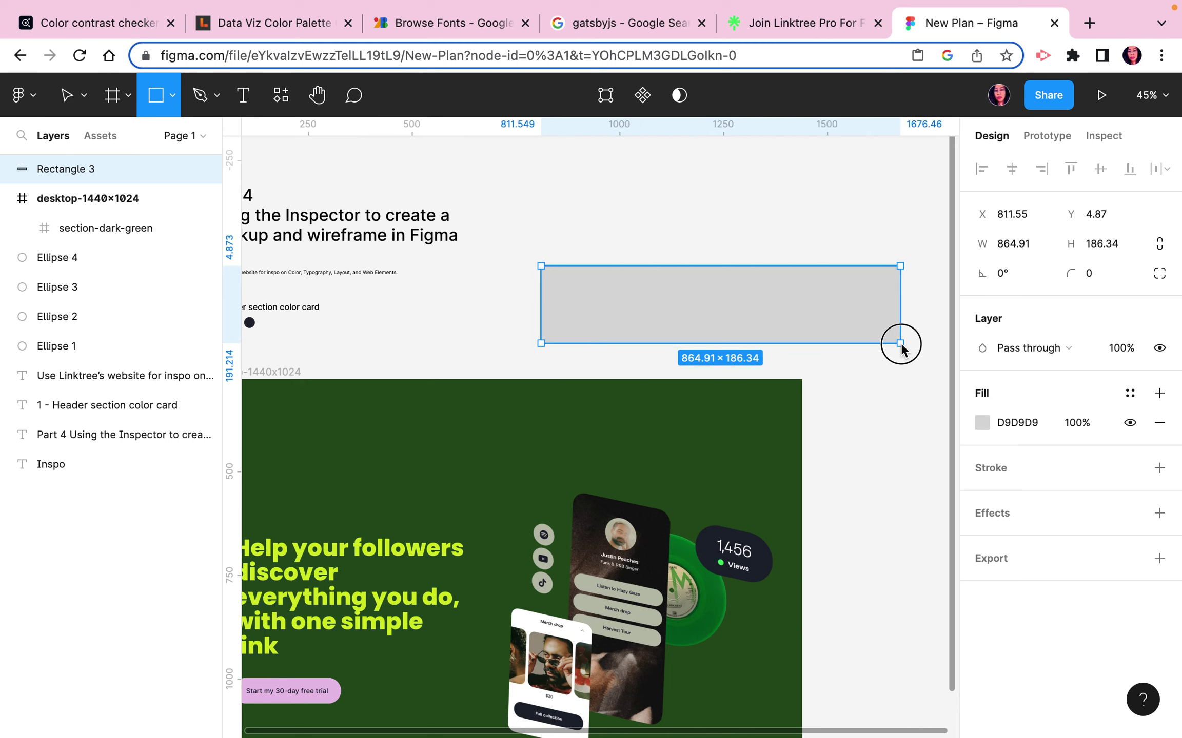
Step: Resize the rectangle to 1200 wide by 88 high
left_click(1039, 254)
type("1200")
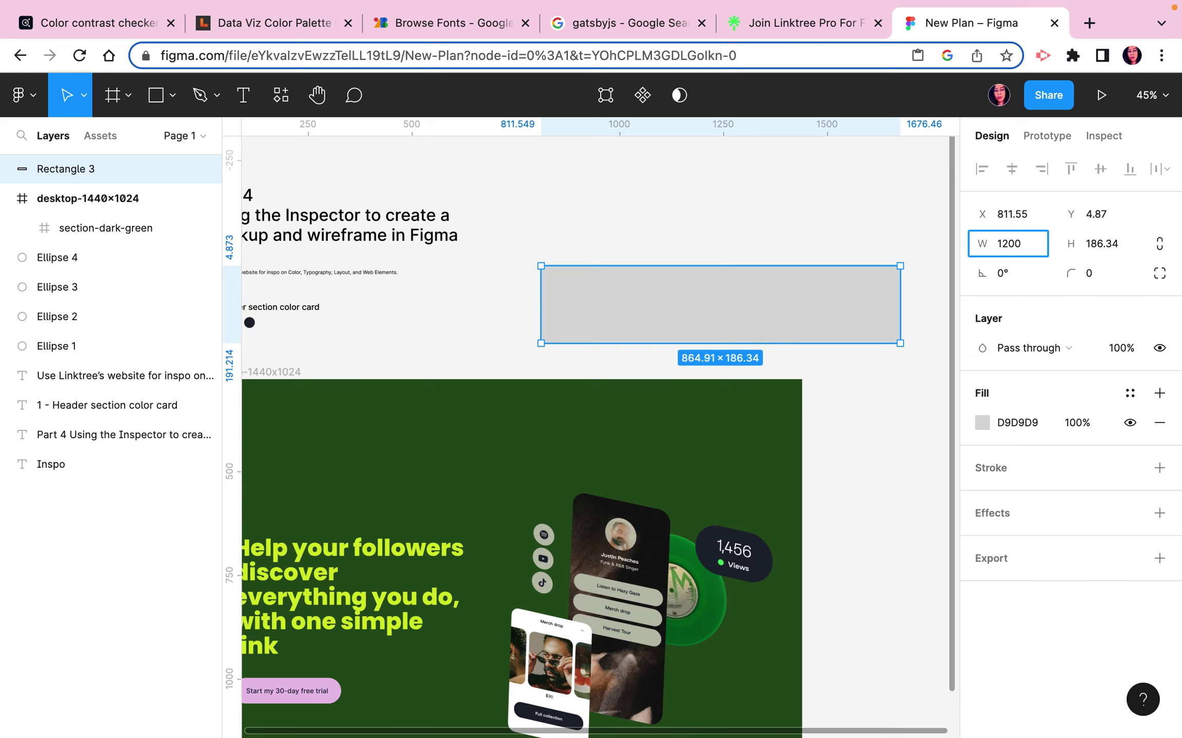
key("Return")
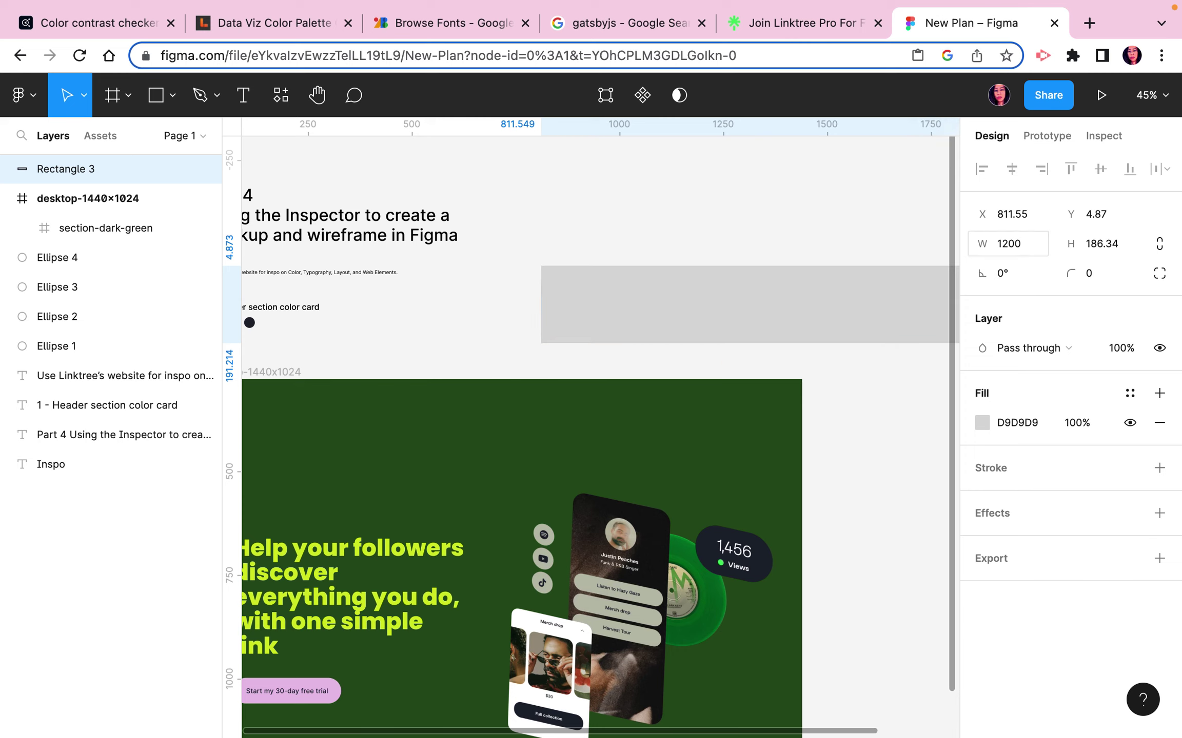
scroll(769, 216, "left", 5)
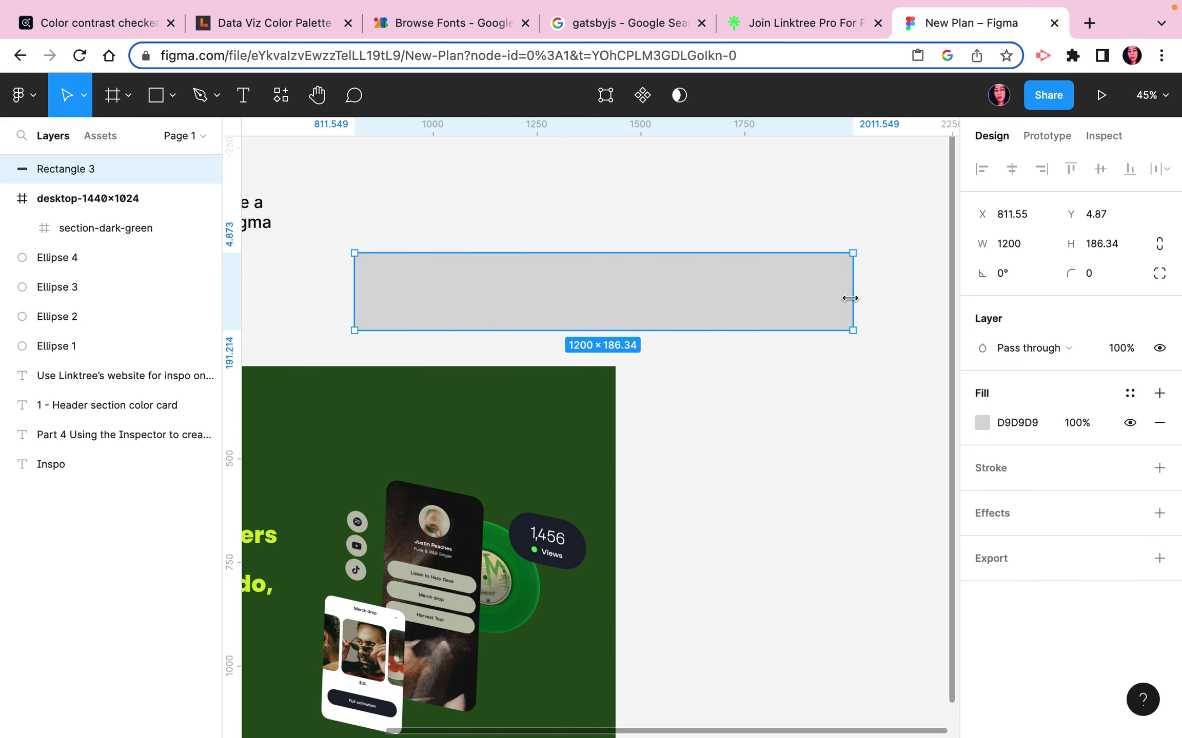
left_click(1123, 249)
double_click(1123, 249)
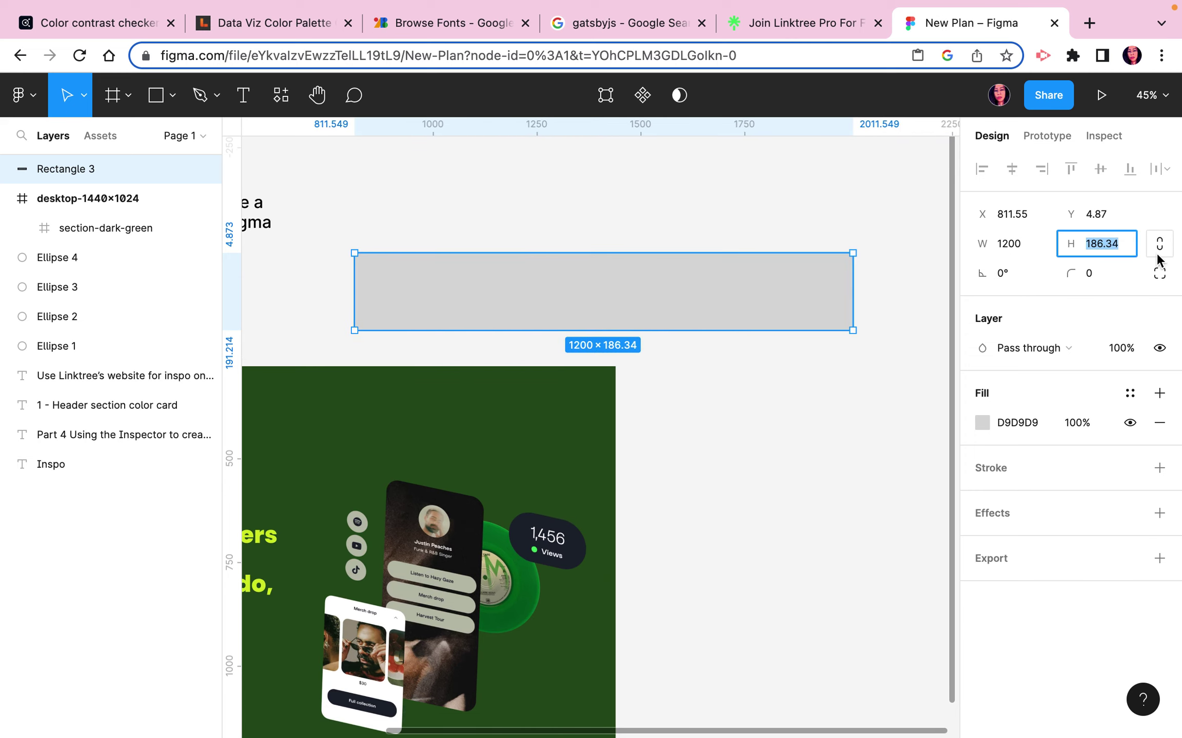
type("88")
key("Return")
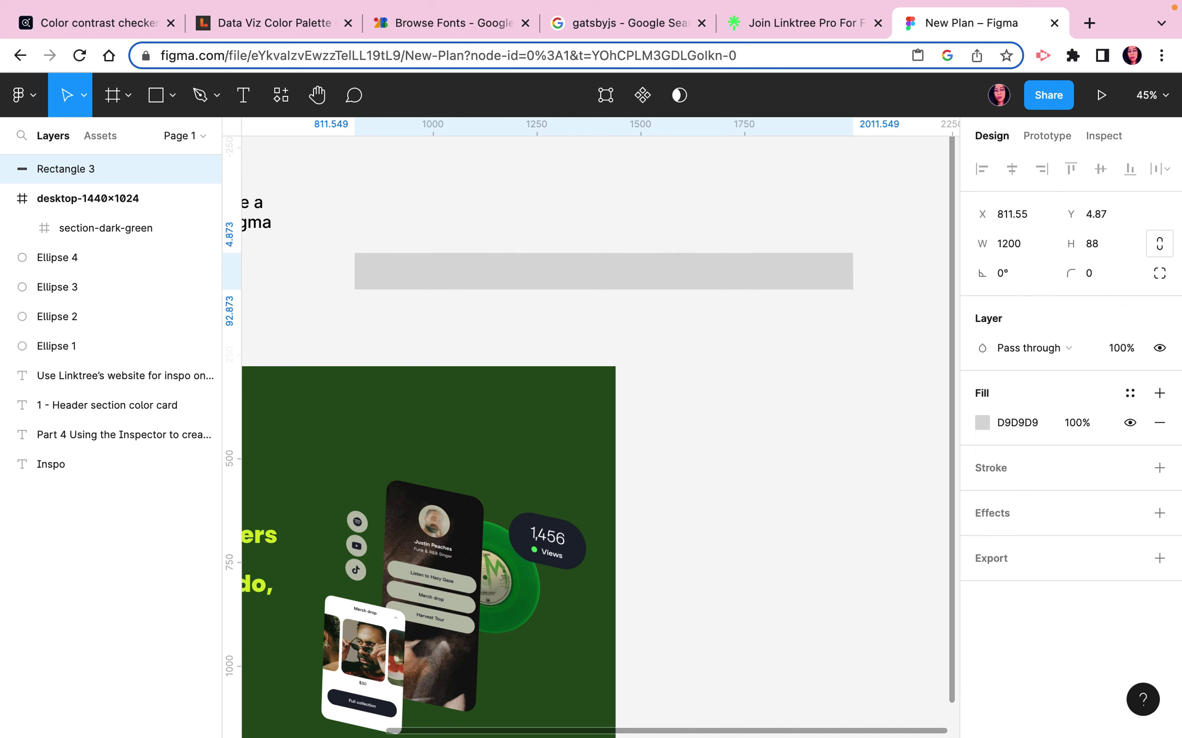
left_click(570, 335)
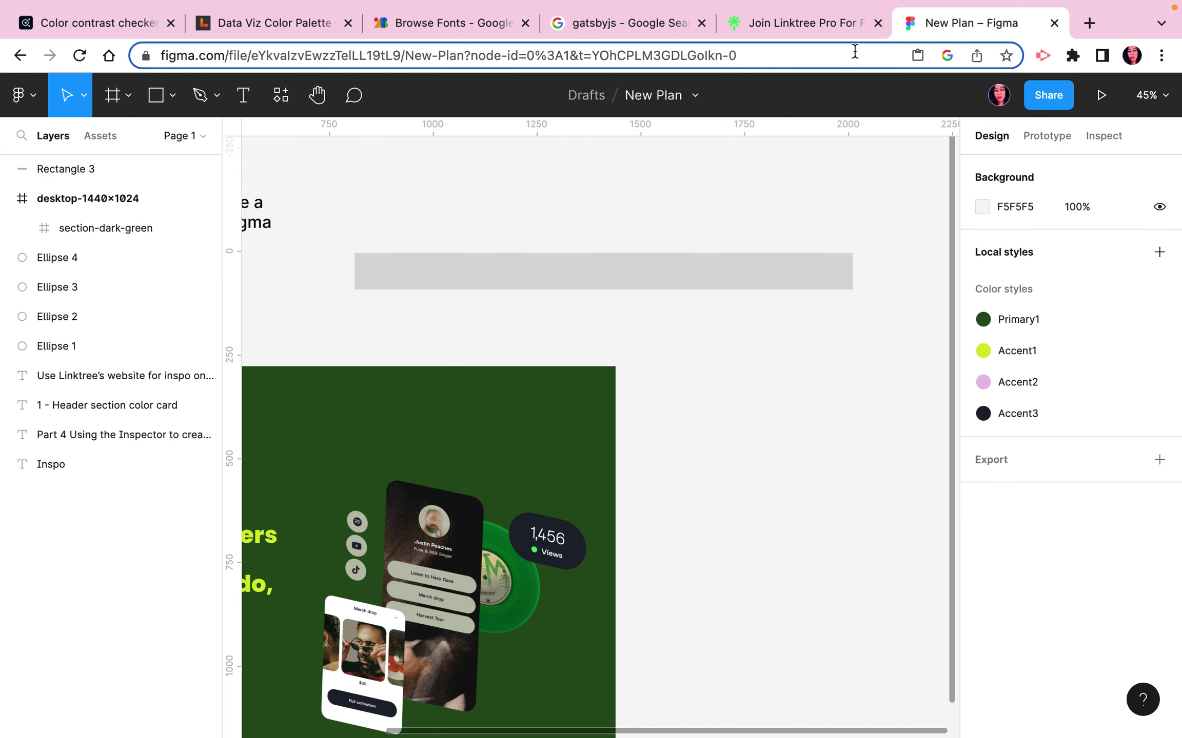
Step: Read the nav bar's .loiUYo styles: white background, 10000px radius, 1px 8% black border
left_click(825, 23)
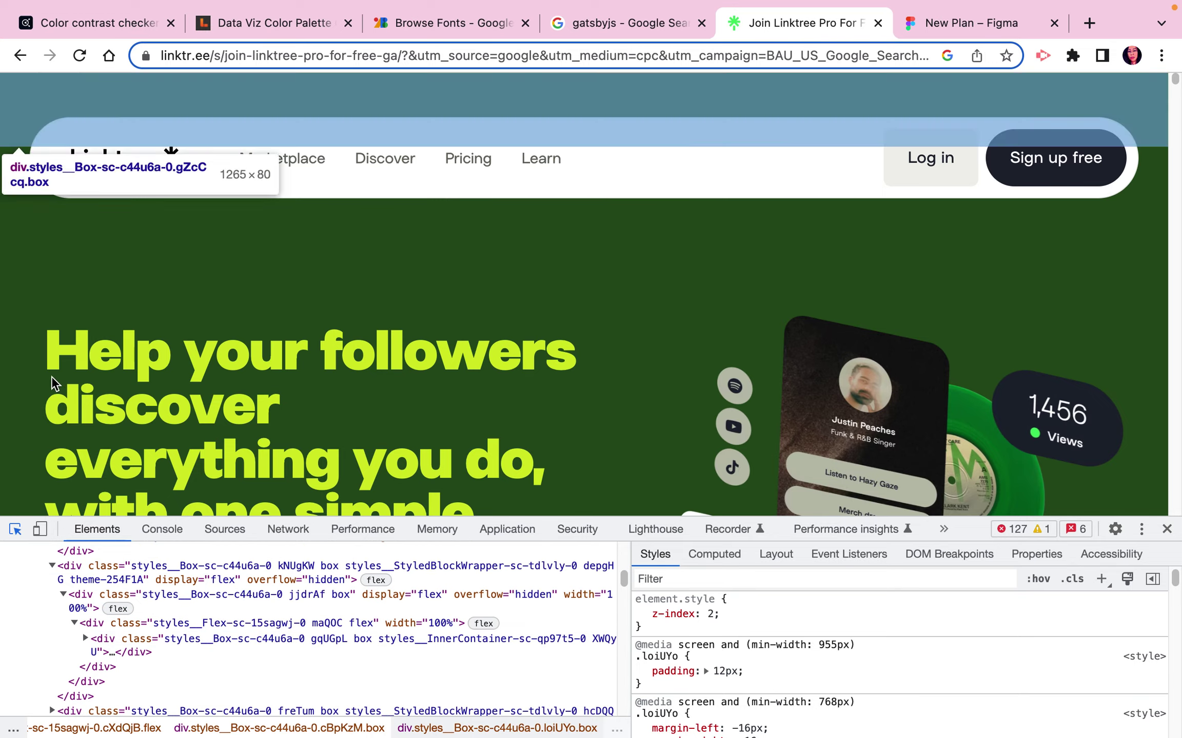
left_click(35, 154)
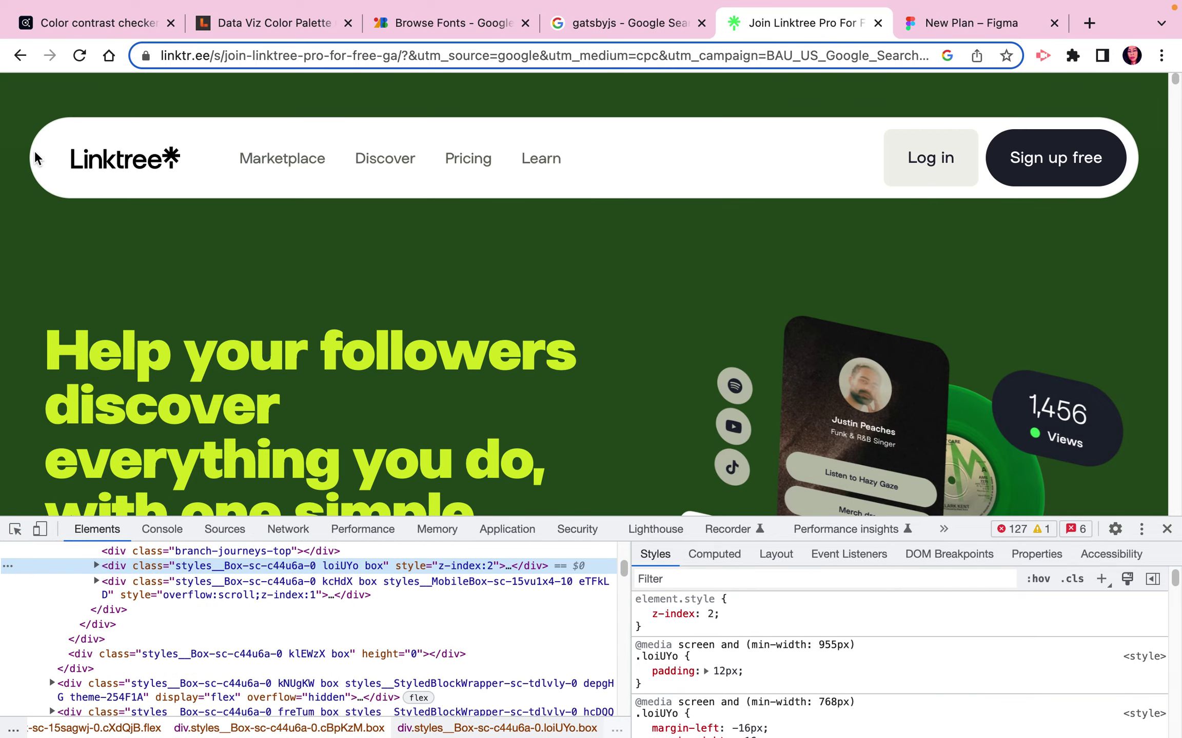
scroll(783, 706, "down", 3)
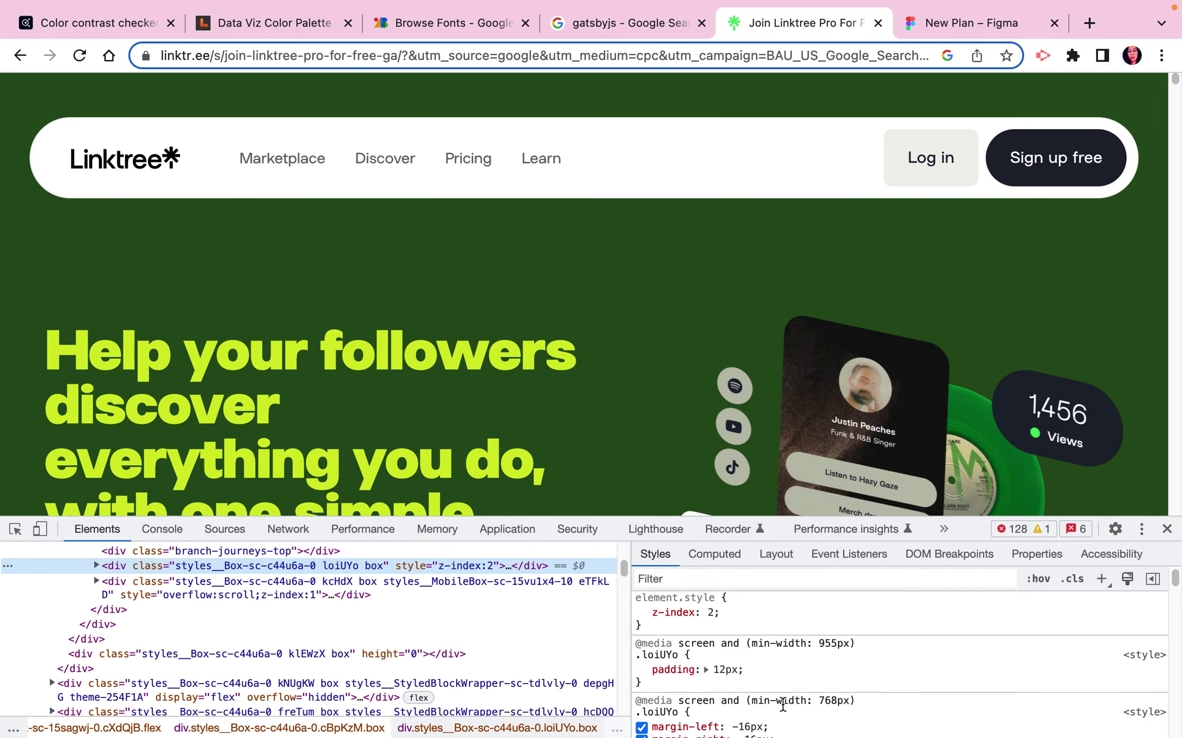
scroll(783, 710, "down", 5)
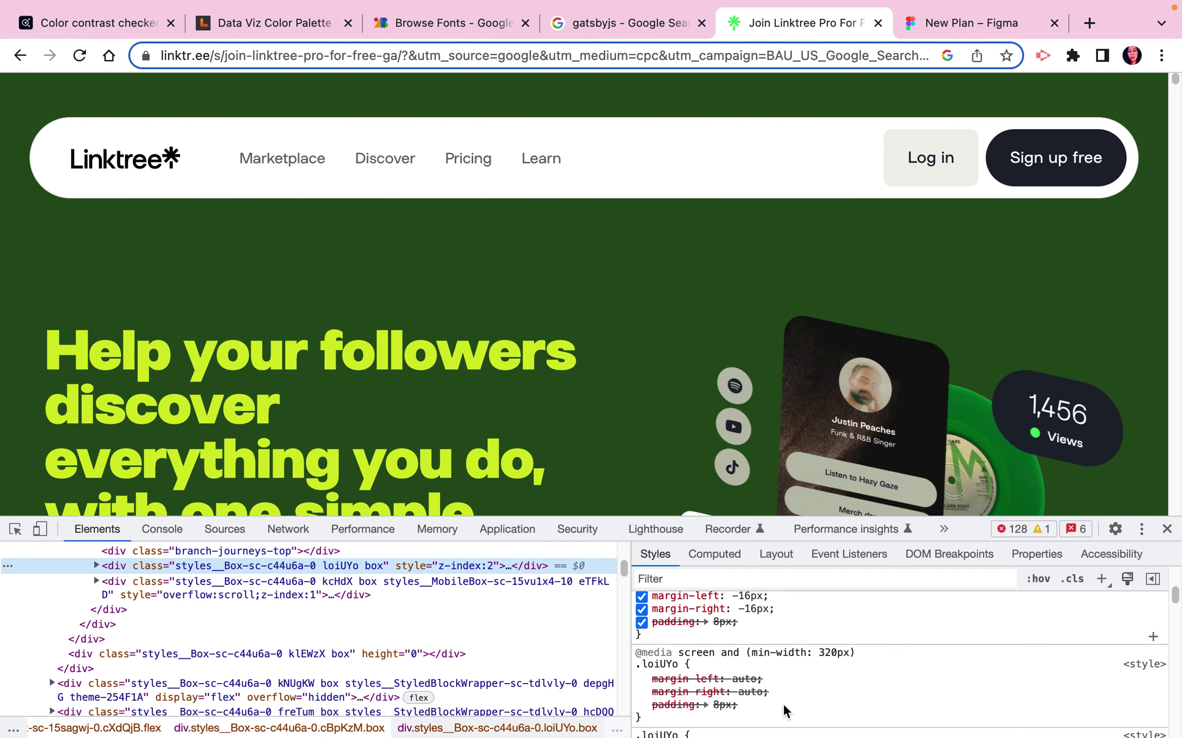
scroll(783, 706, "down", 1)
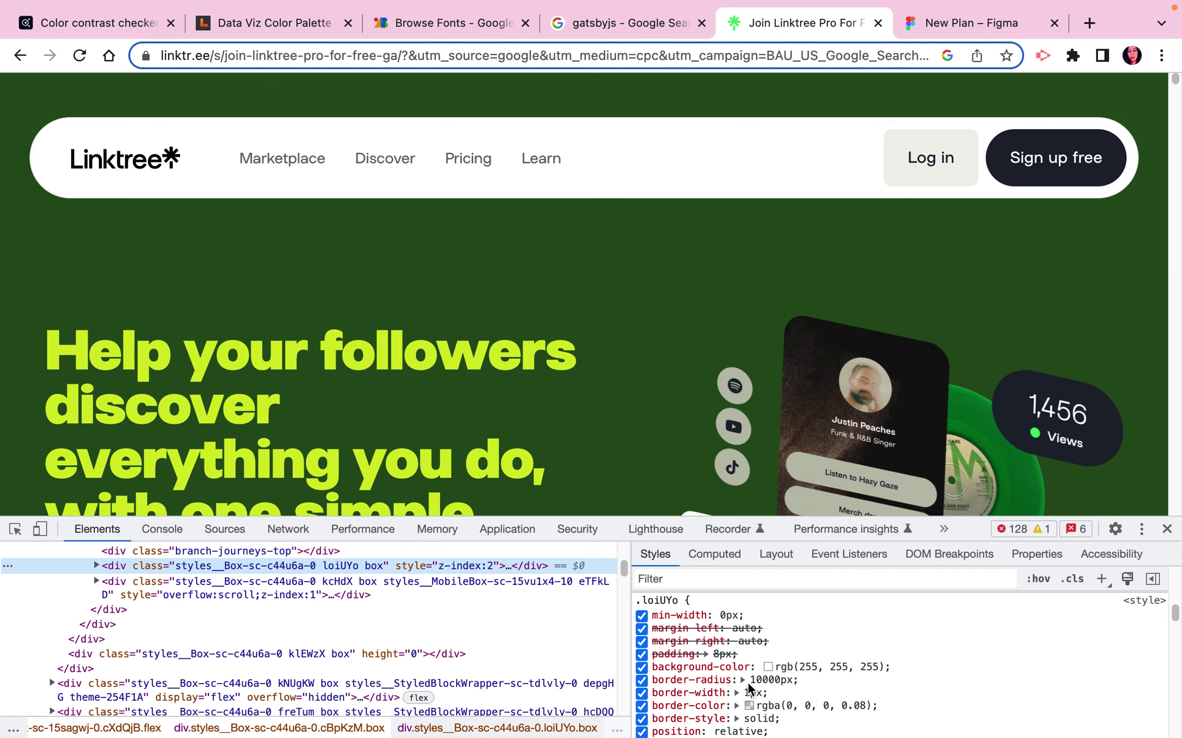
mouse_move(962, 4)
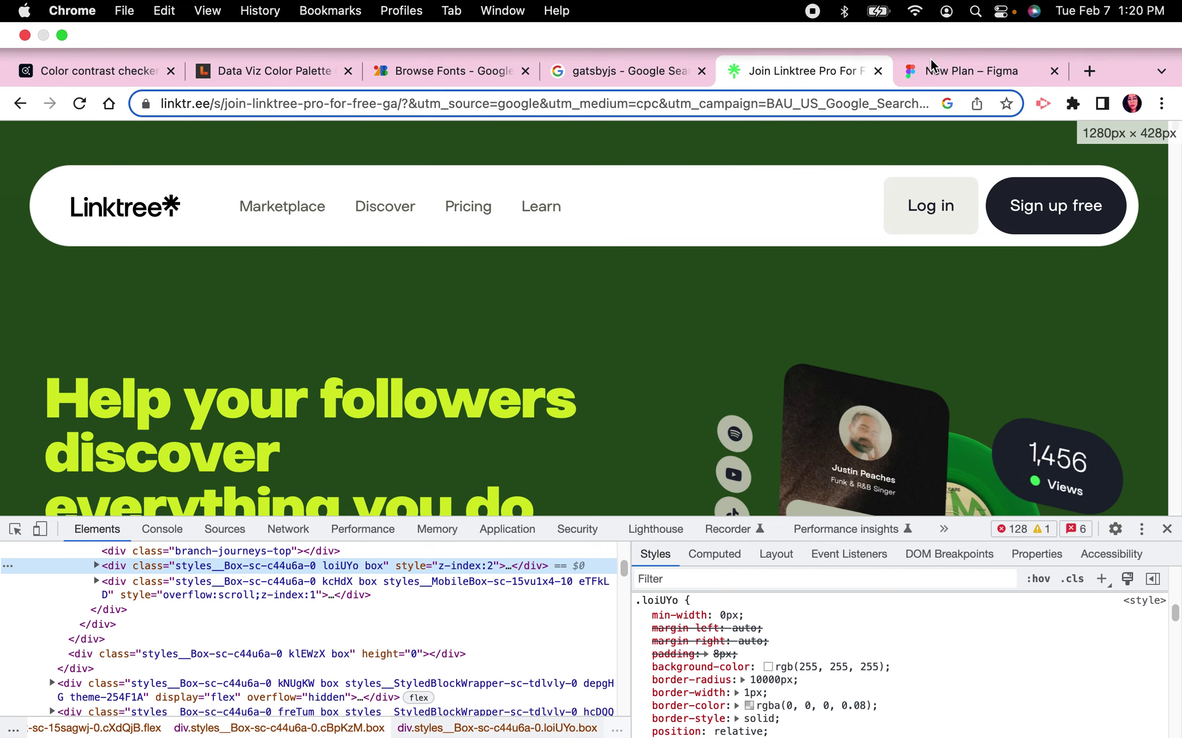
left_click(968, 72)
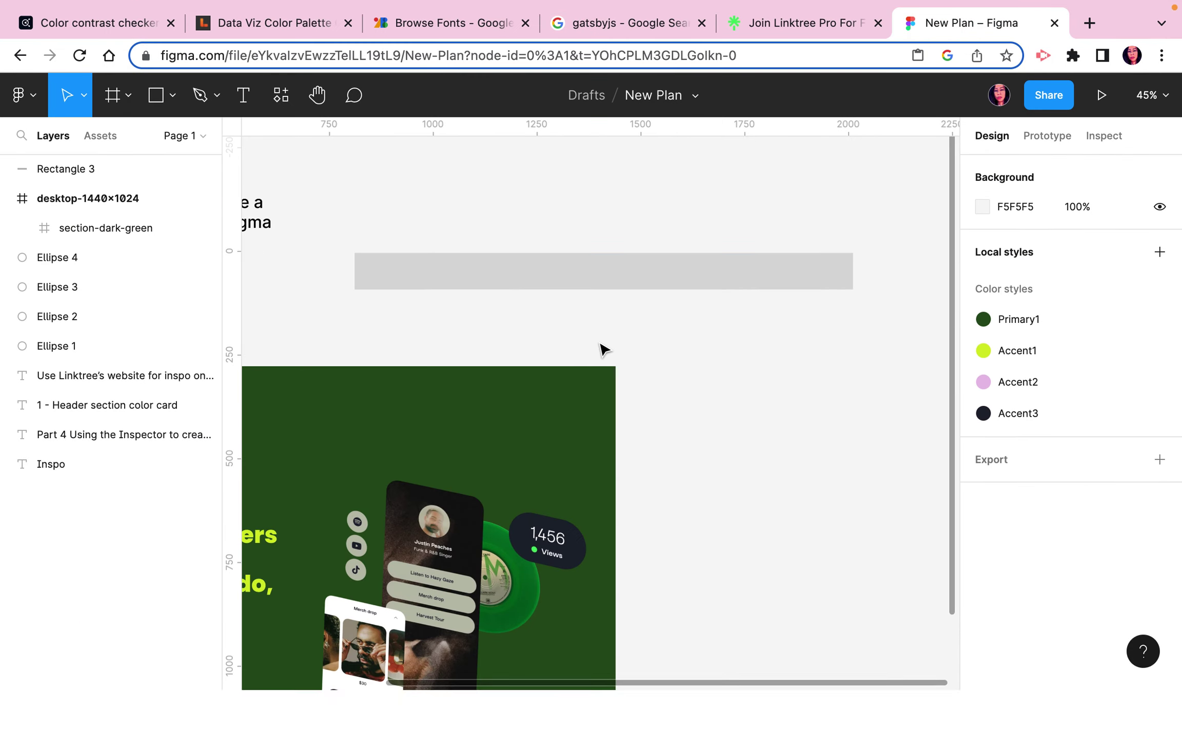
Step: Give Rectangle 3 a 10000 corner radius so it becomes a pill
left_click(660, 255)
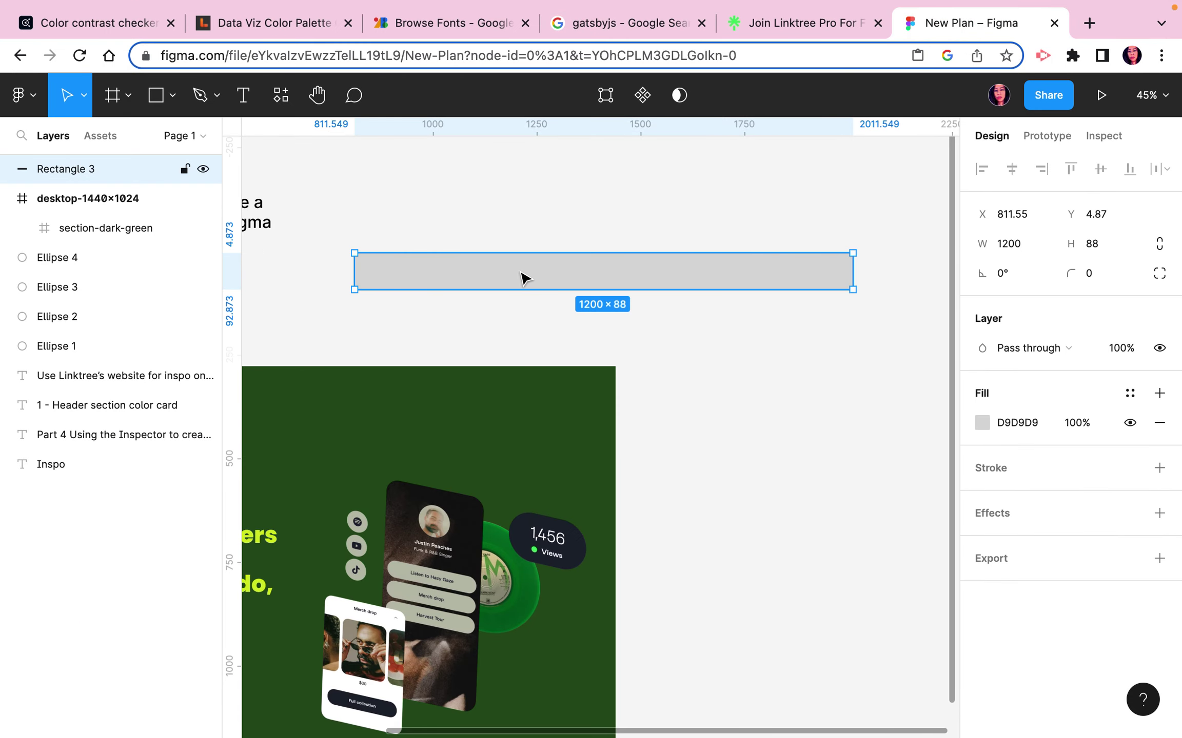
left_click(1093, 277)
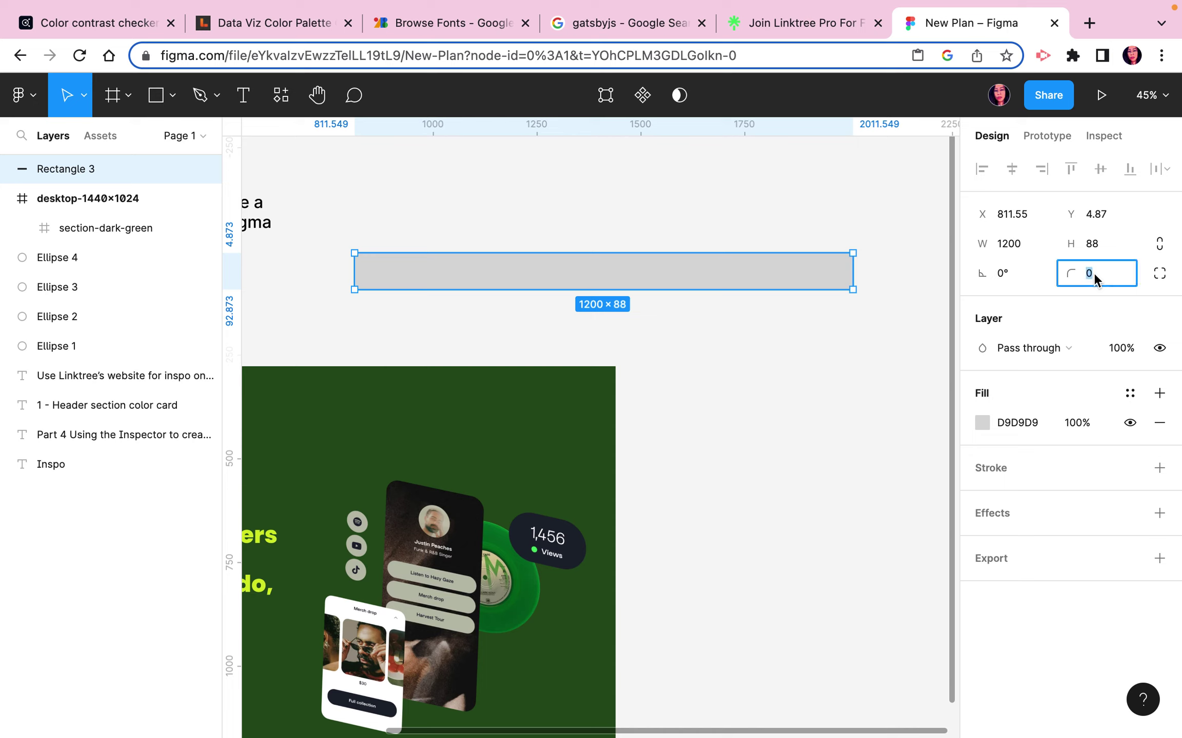
type("10000")
key("Return")
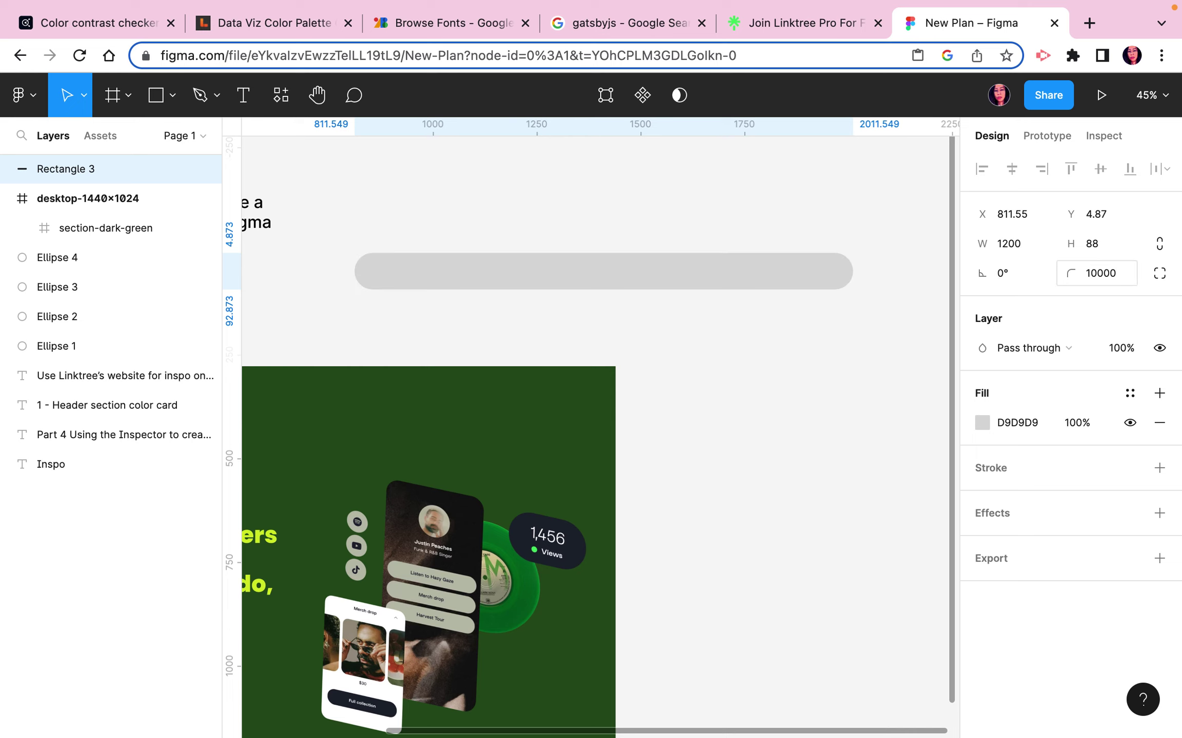
left_click(703, 359)
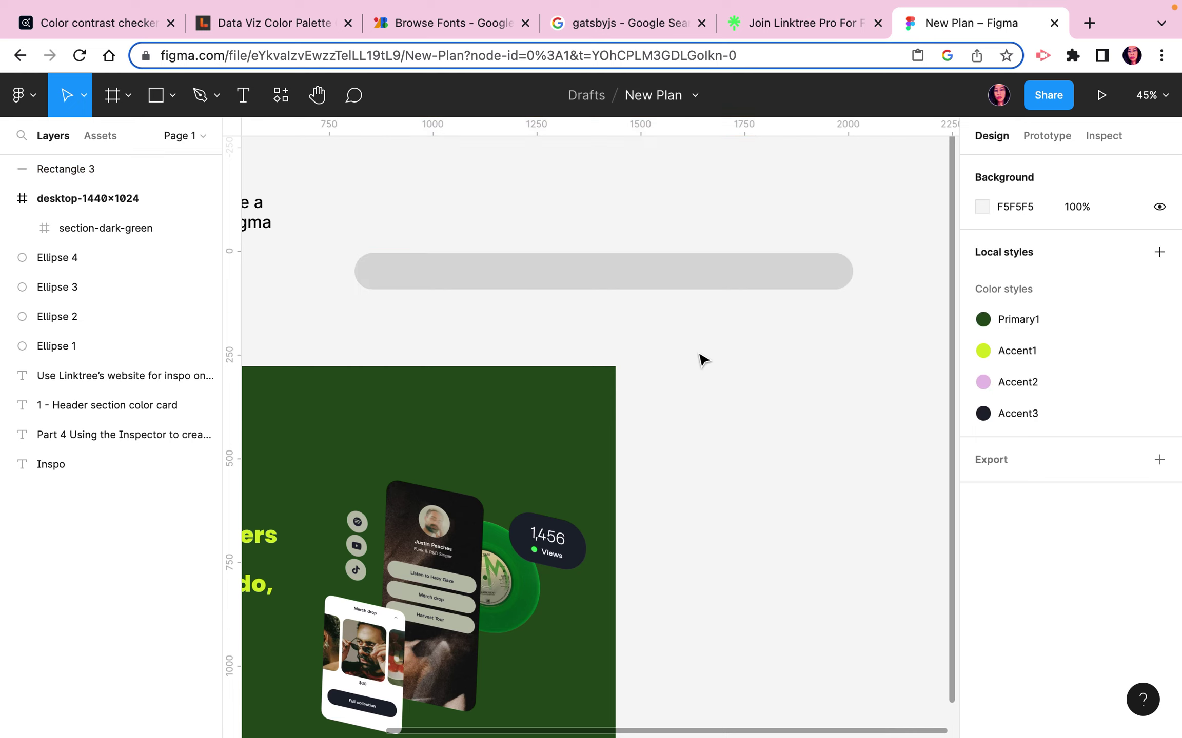
left_click(585, 261)
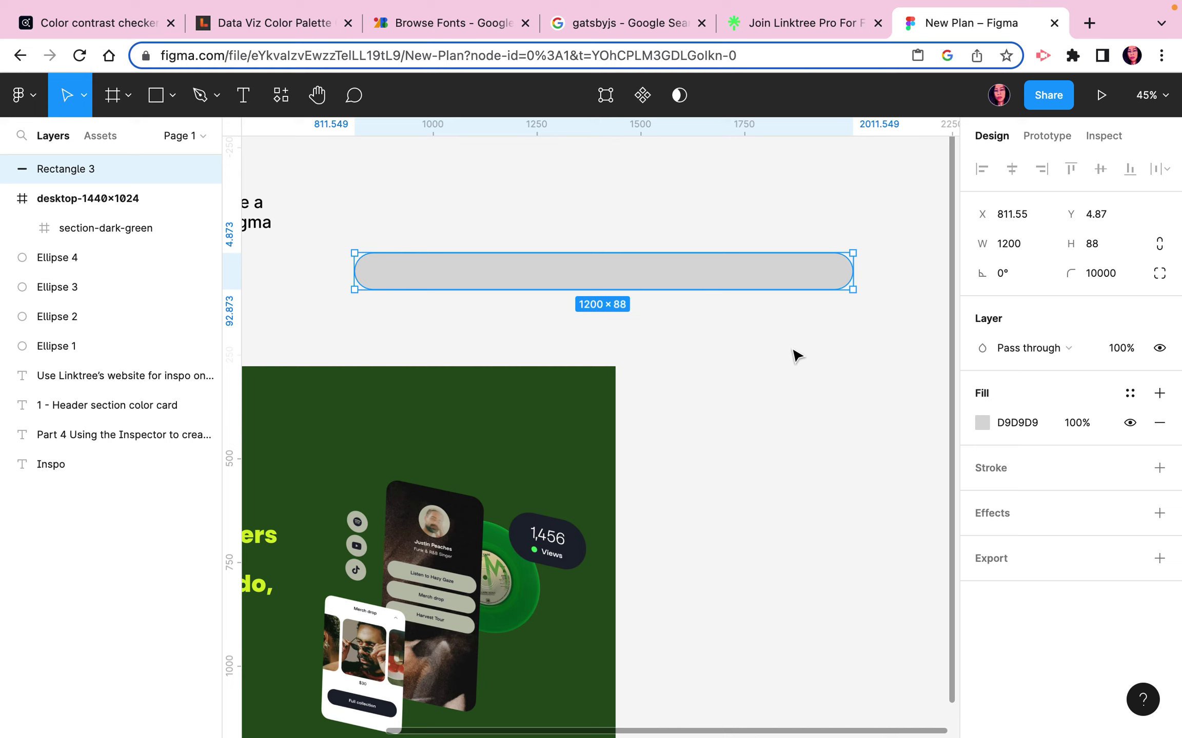
Step: Re-inspect the nav bar's .loiUYo background colour on Linktree, then return to Figma
left_click(804, 23)
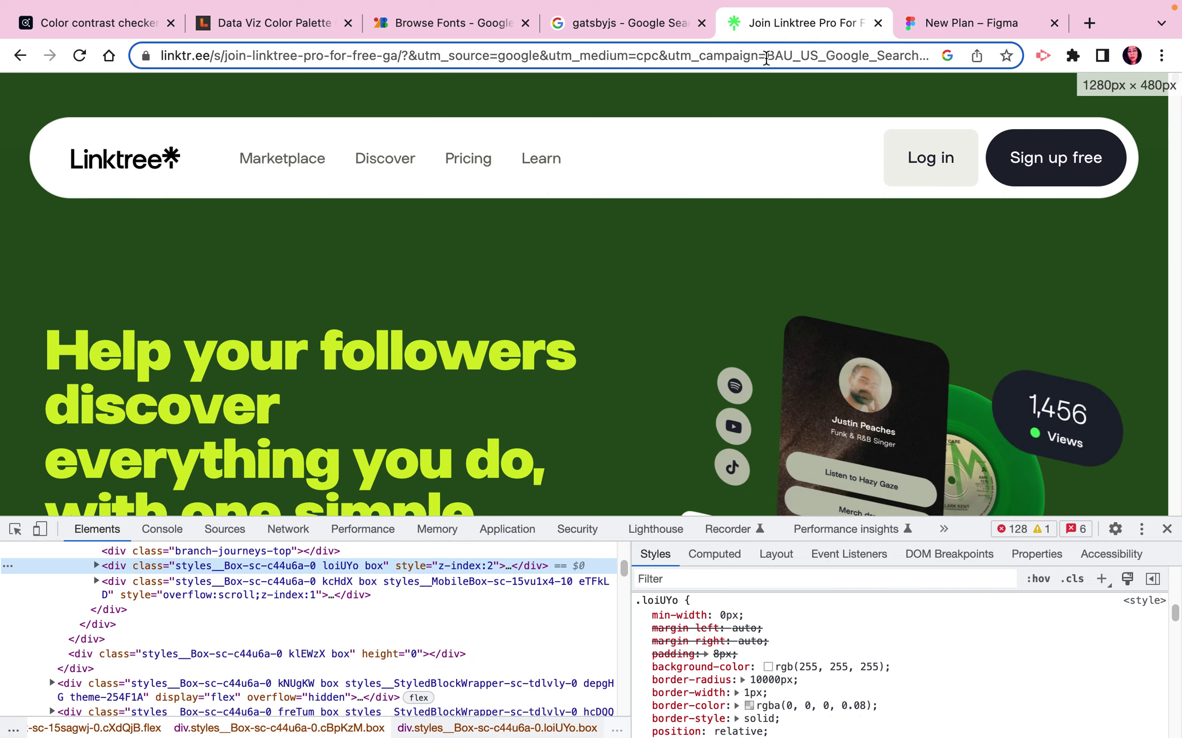
left_click(24, 529)
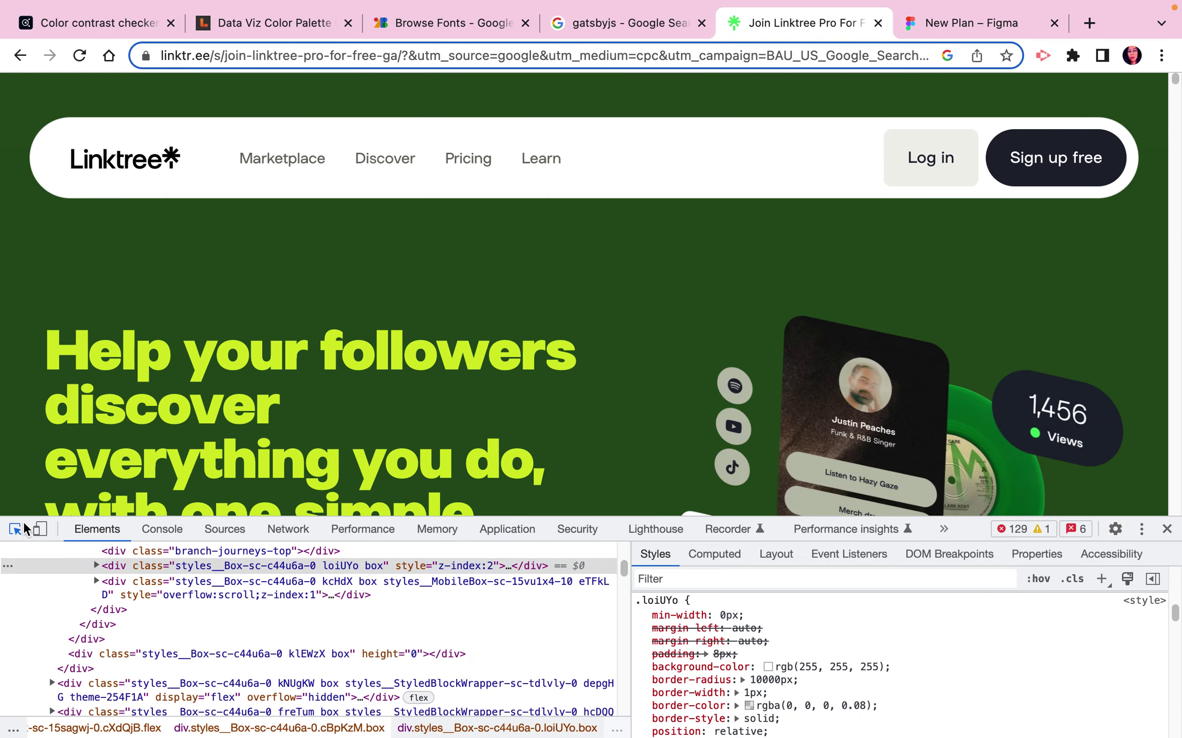
left_click(64, 119)
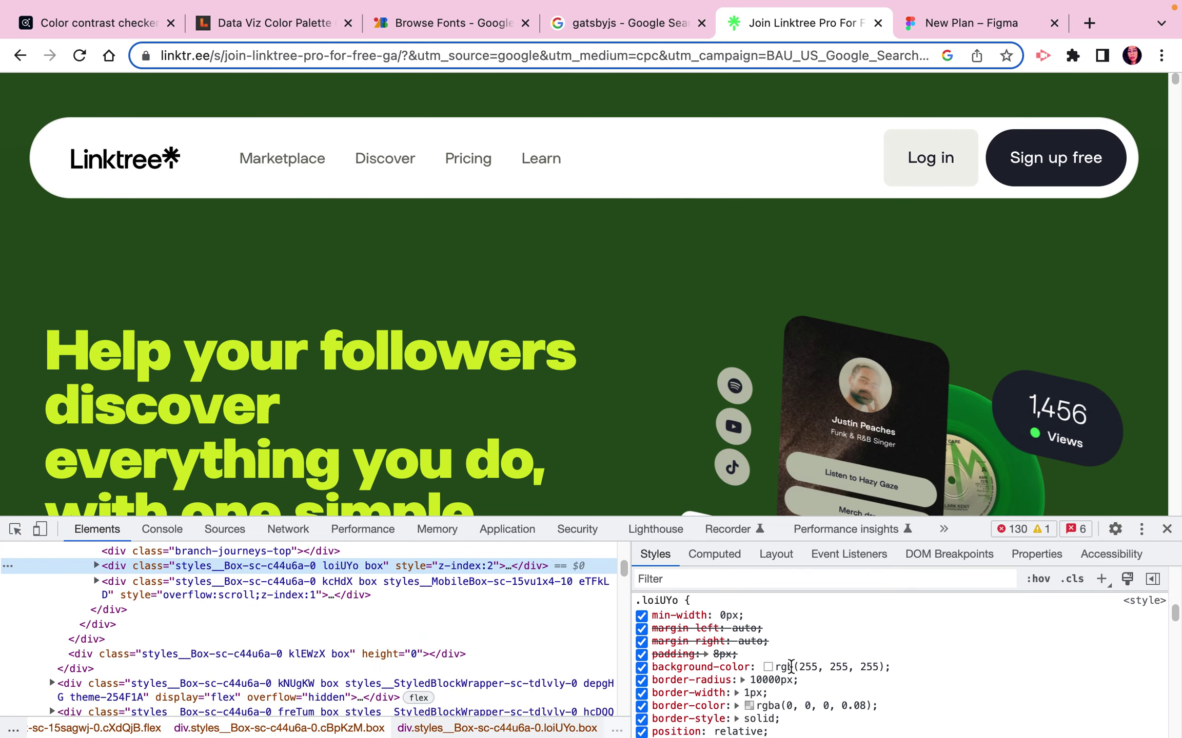
key("super+space")
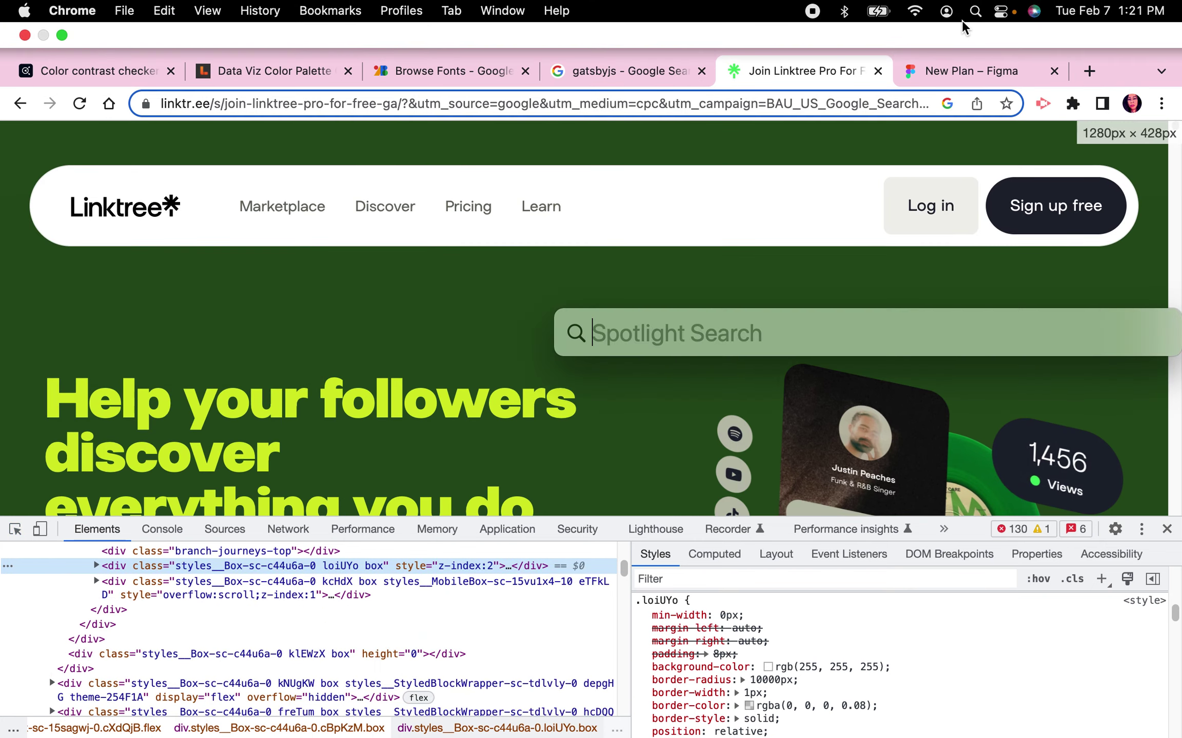
key("Escape")
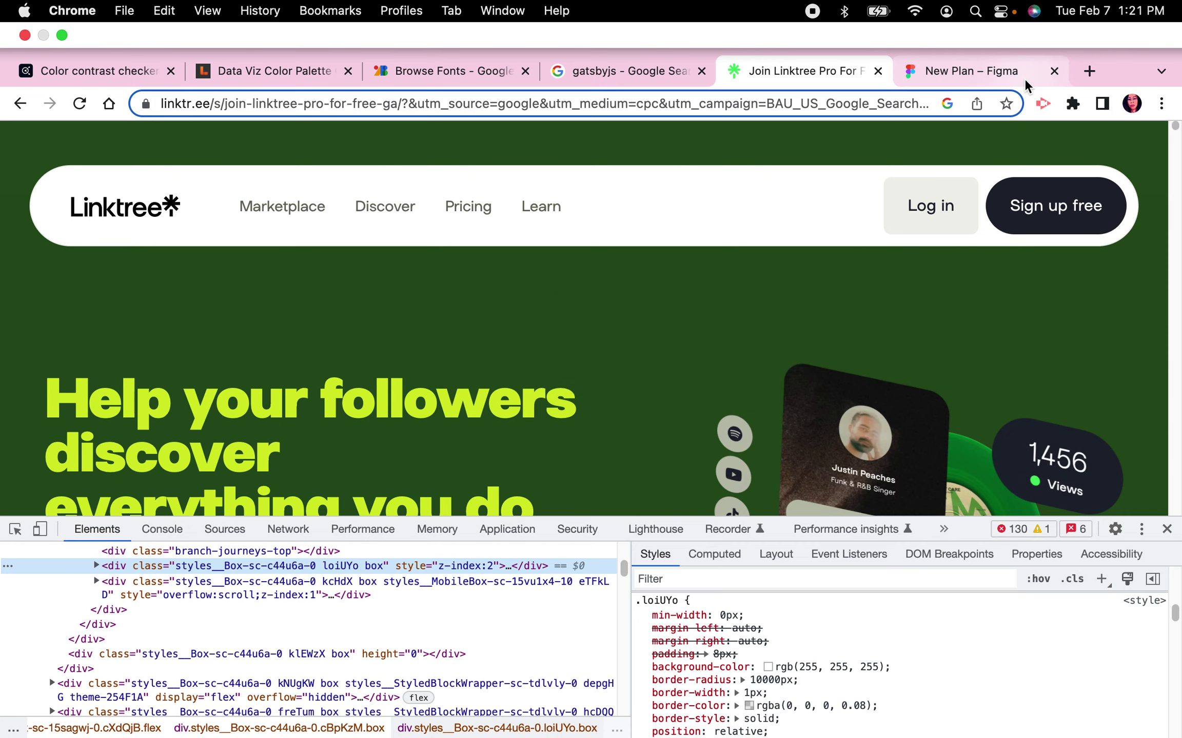
left_click(982, 76)
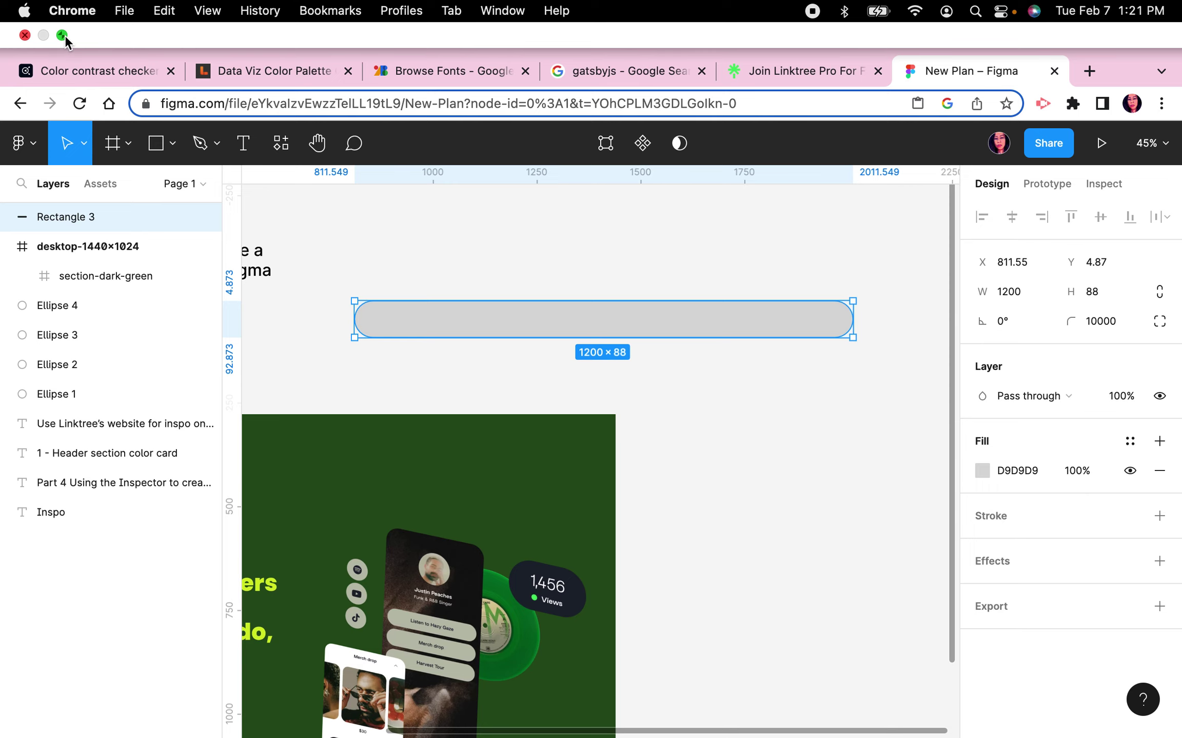
Step: Give Rectangle 3 a white FFFFFF fill and bring up its colour styles
left_click(61, 35)
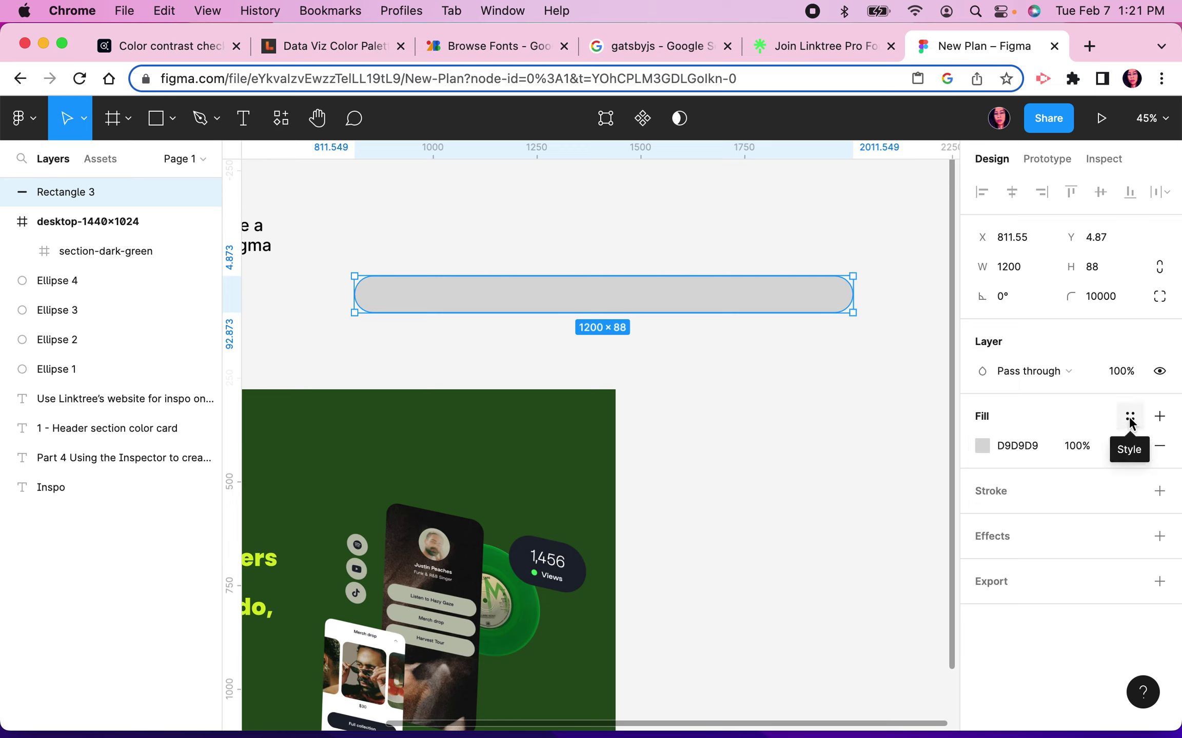
left_click(1006, 446)
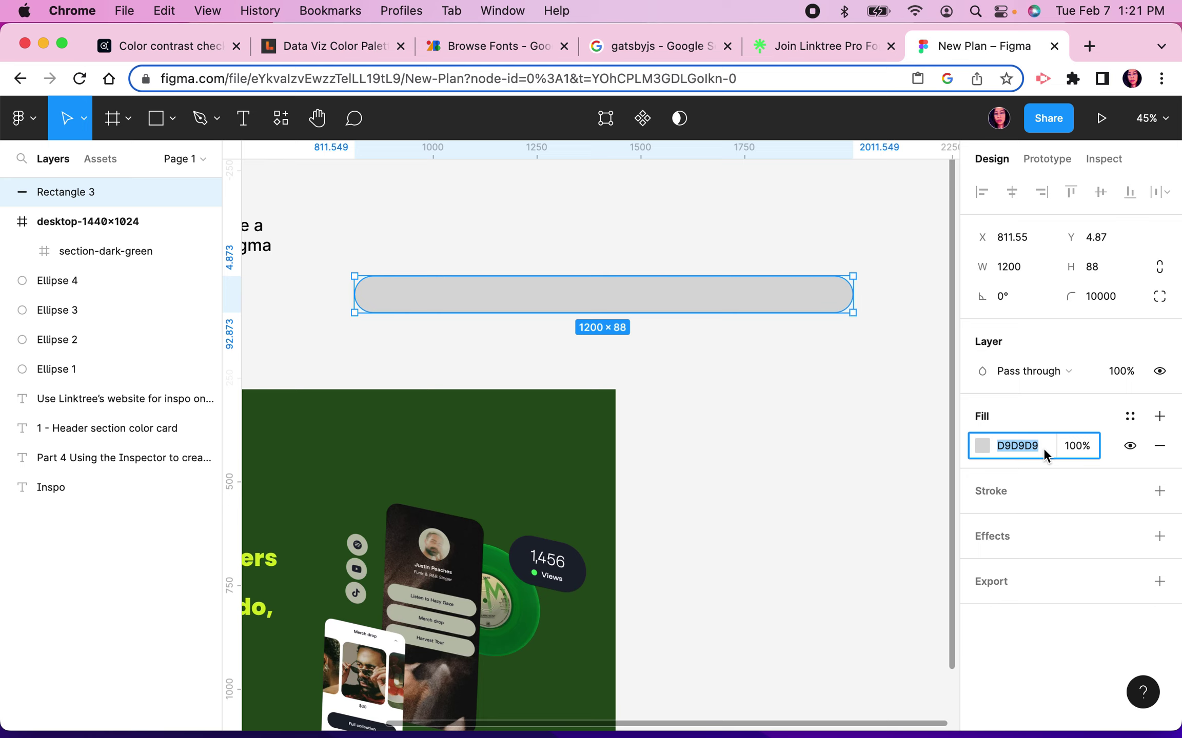
type("FFF")
key("Return")
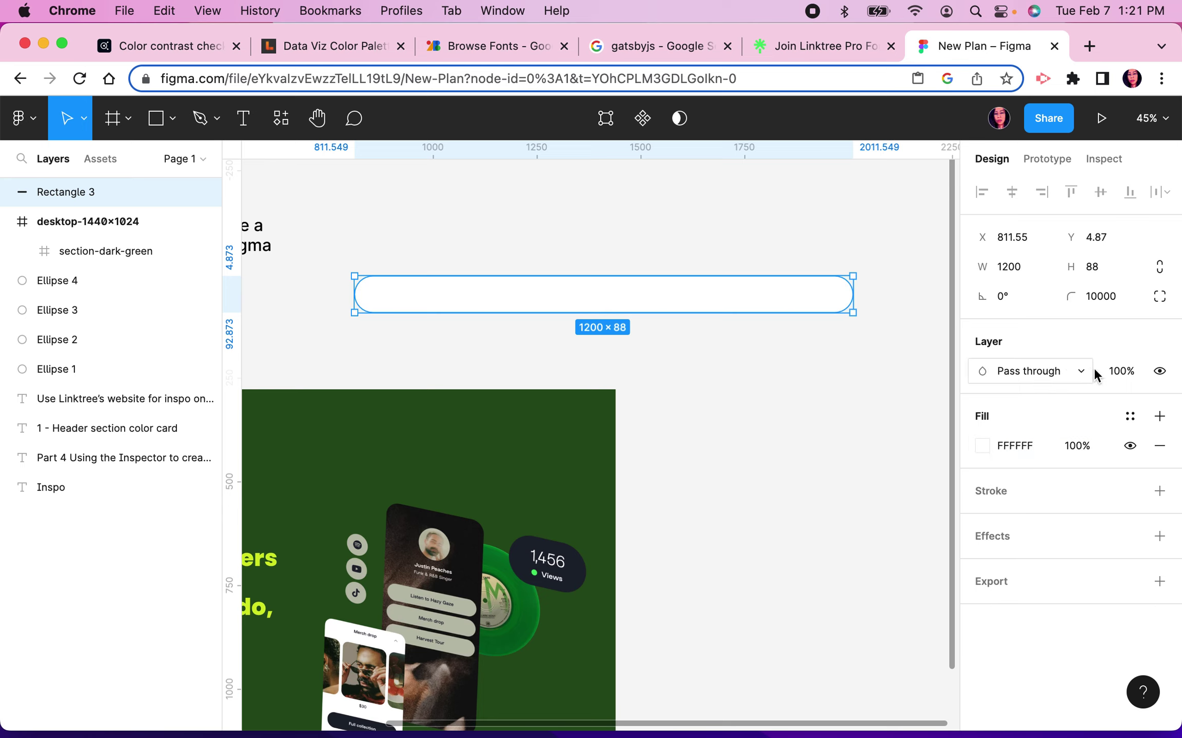
left_click(1131, 418)
Step: Create the 'White' colour style described 'Any web element that needs to be White'
left_click(1152, 450)
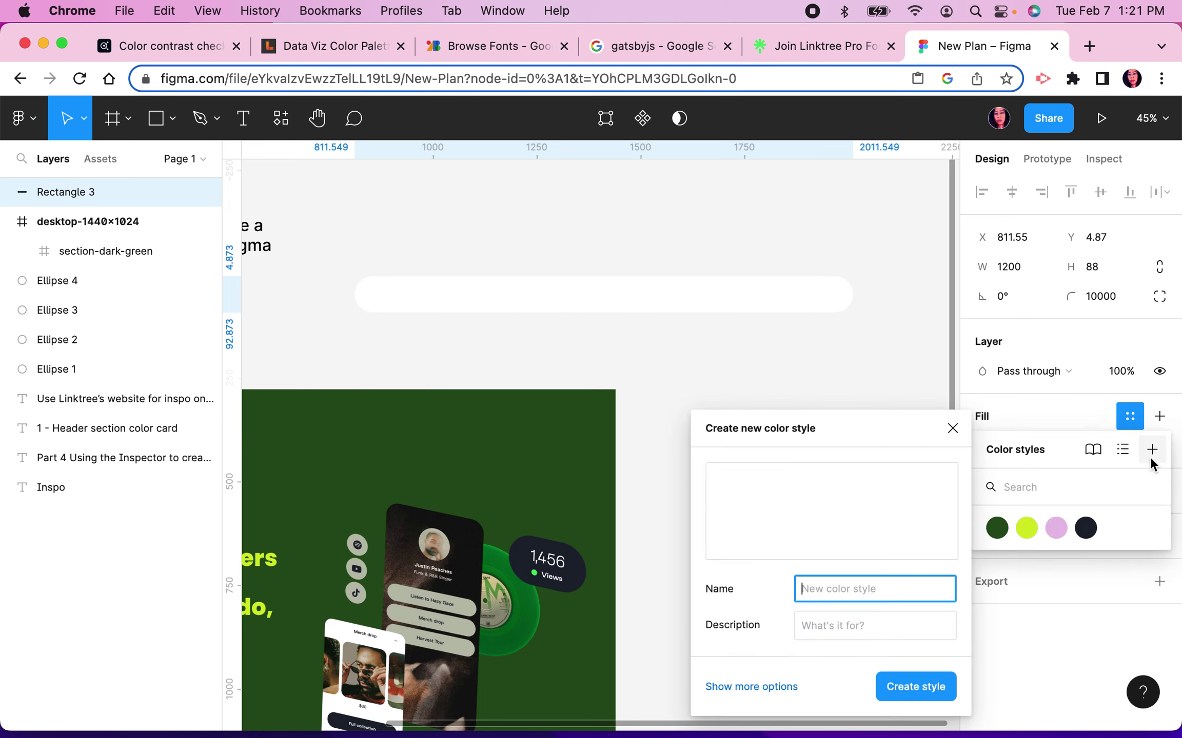
type("White")
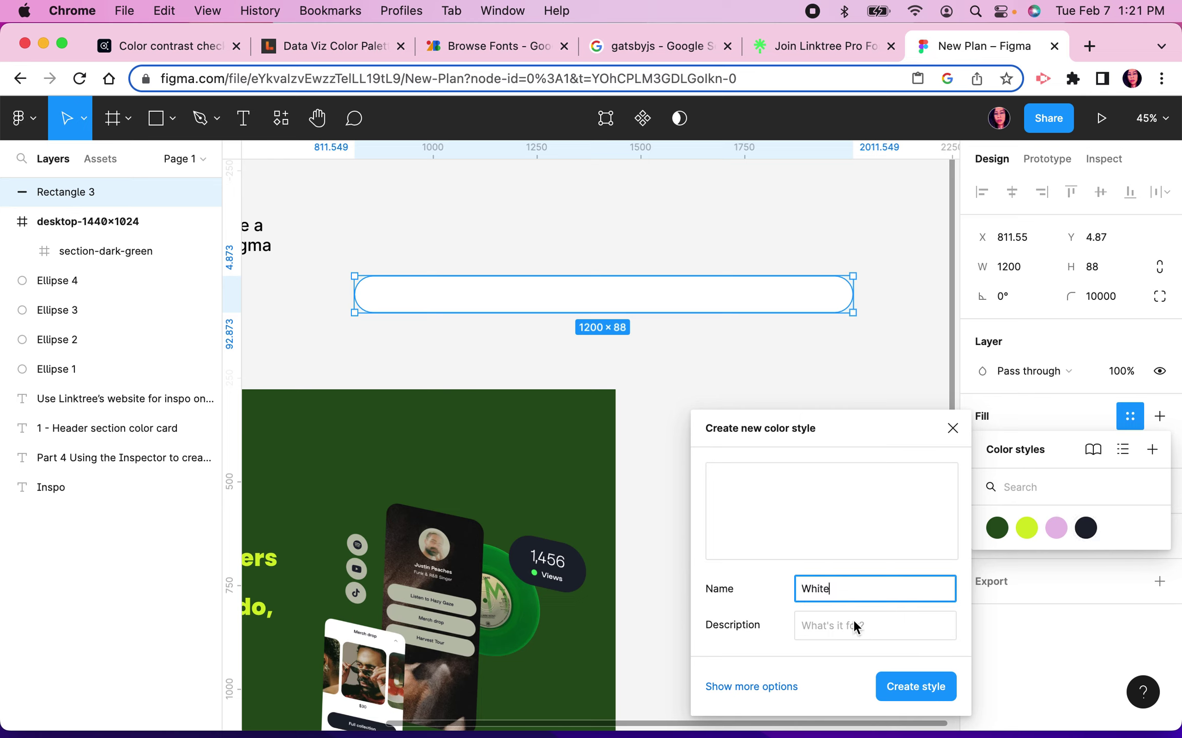
left_click(852, 619)
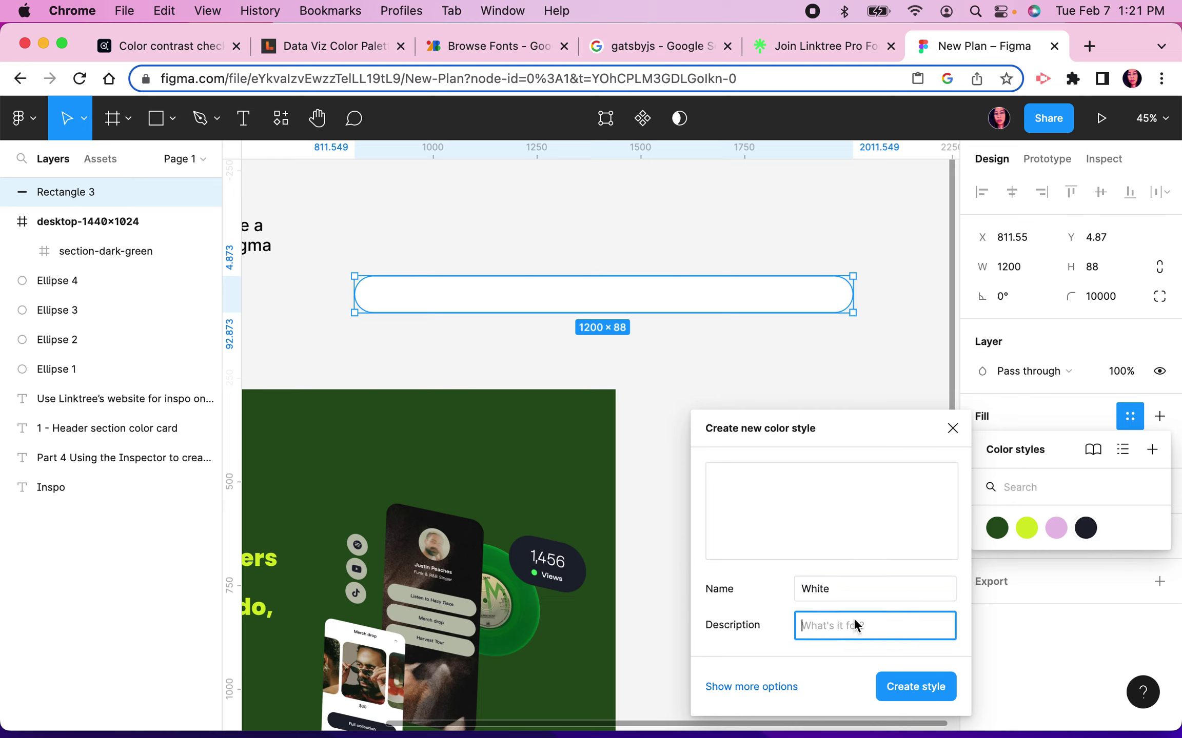
type("Any web element that needs to be")
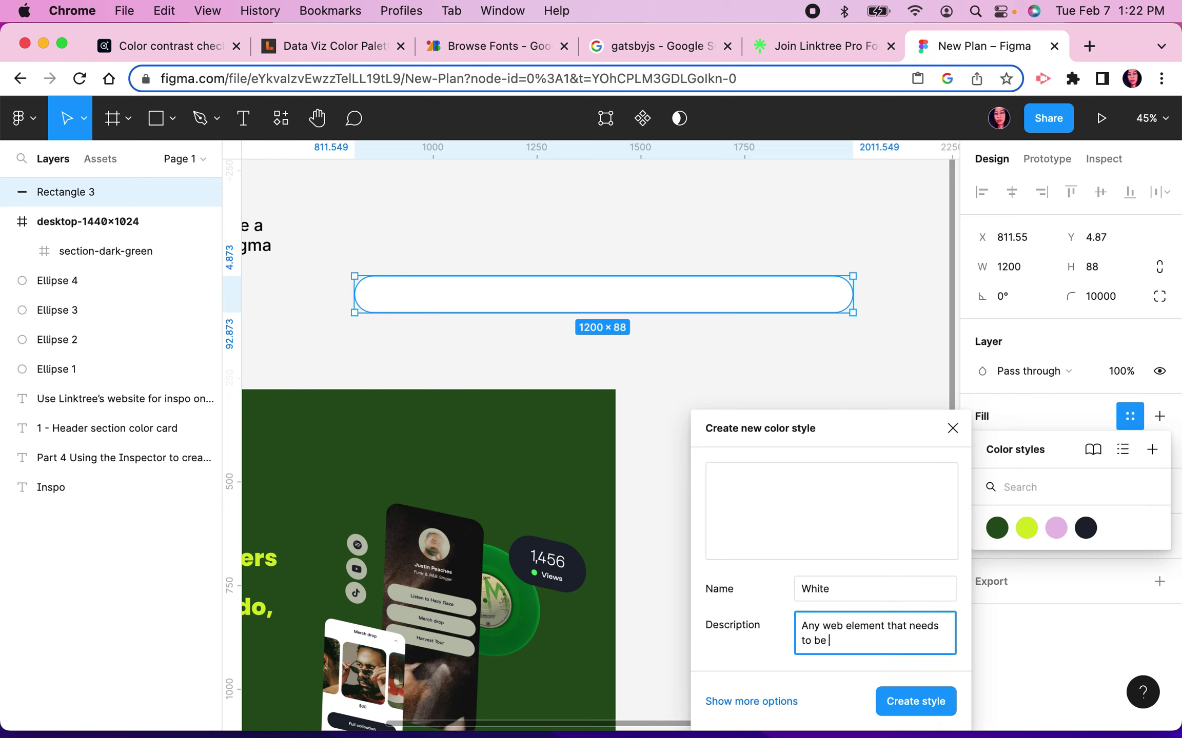
type(" White")
key("Return")
key("BackSpace")
left_click(898, 700)
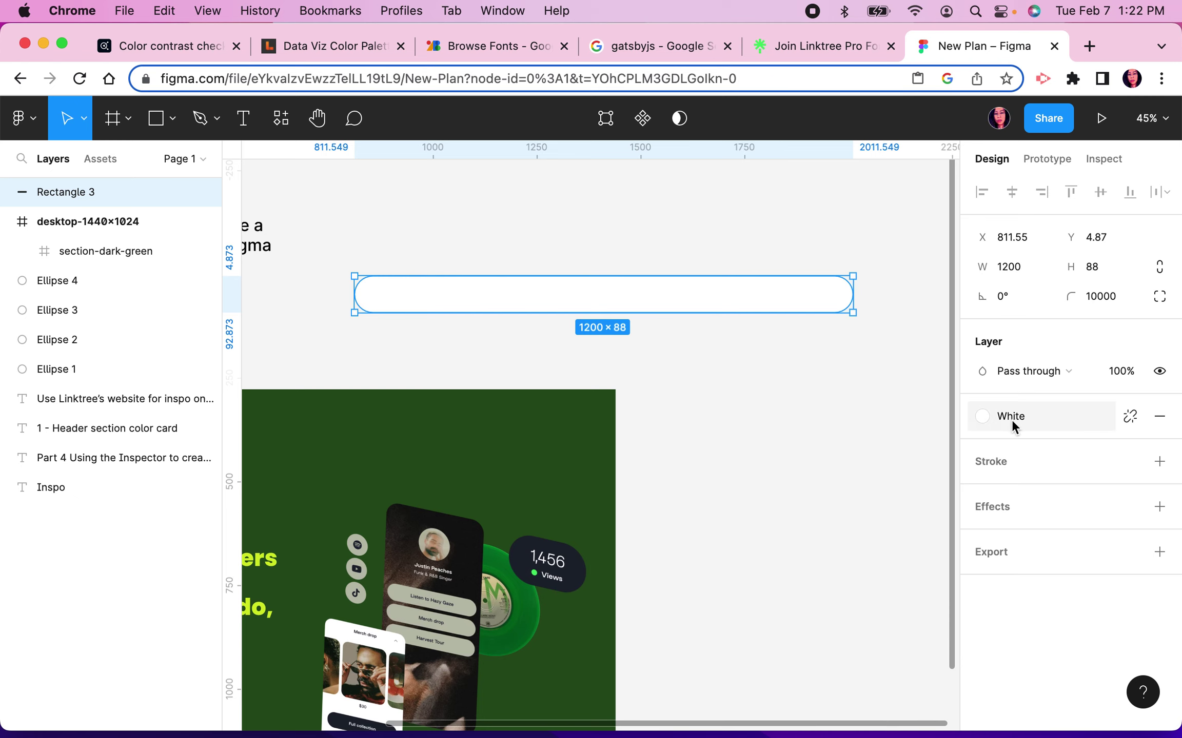
Step: Duplicate the white pill and move the copy above the original
left_click(764, 344)
left_click(668, 293)
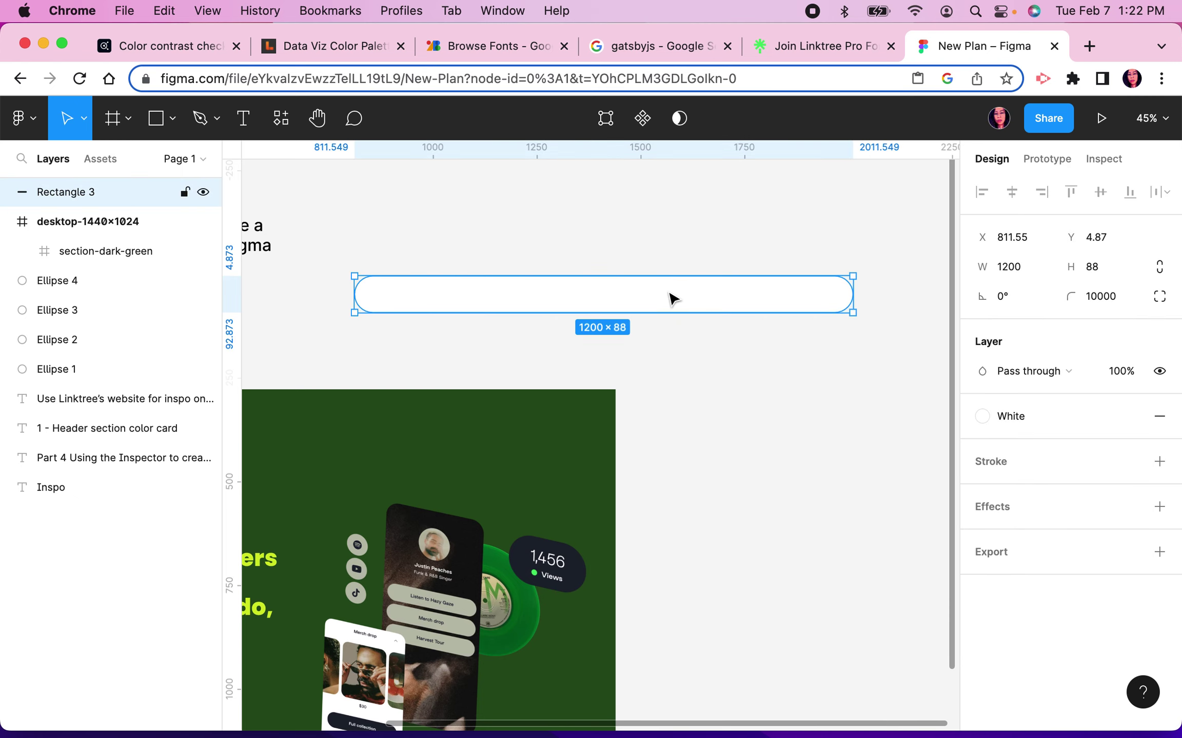
key("super+d")
left_click_drag(731, 295, 730, 247)
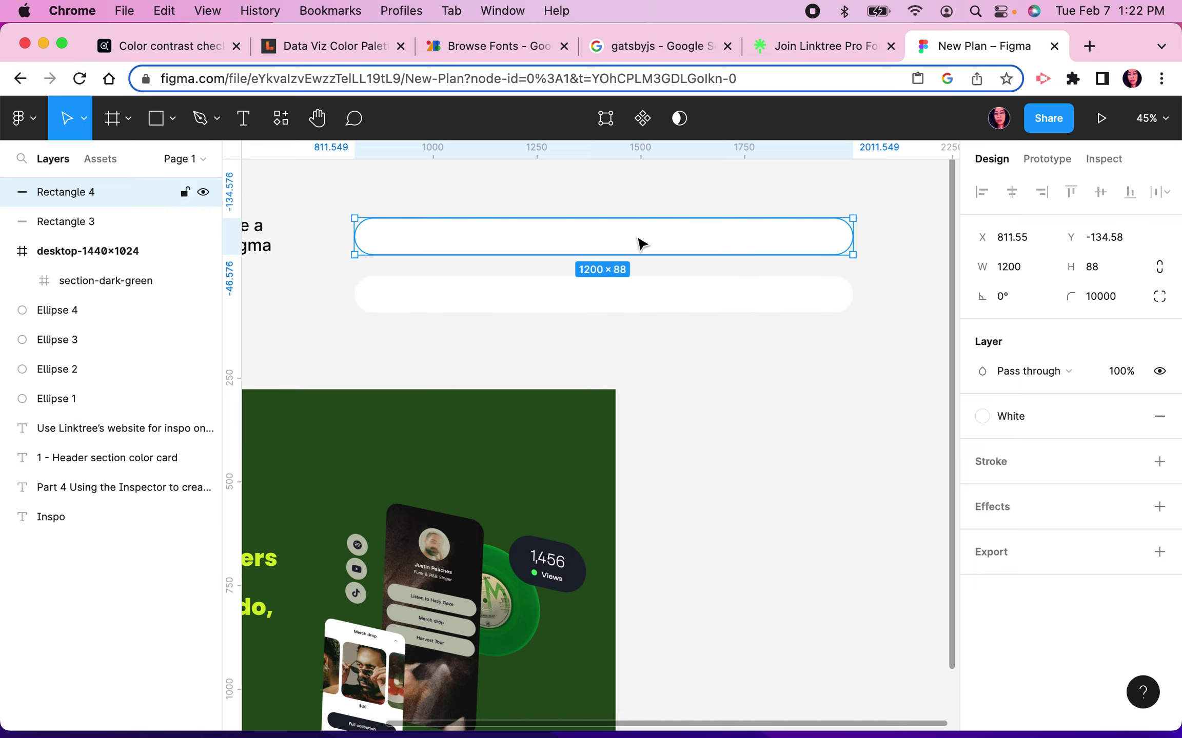
left_click(816, 409)
left_click(781, 243)
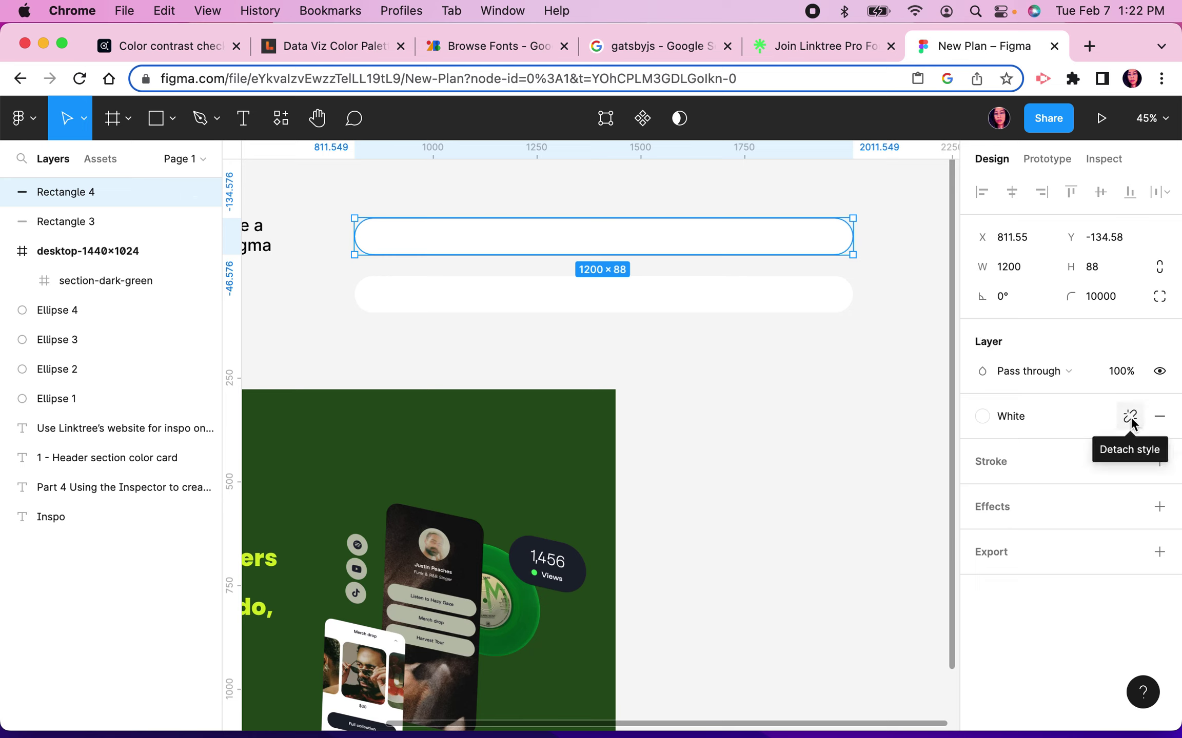
Step: Detach the White style from the copy and fill it black 000000
left_click(1130, 417)
left_click(1021, 447)
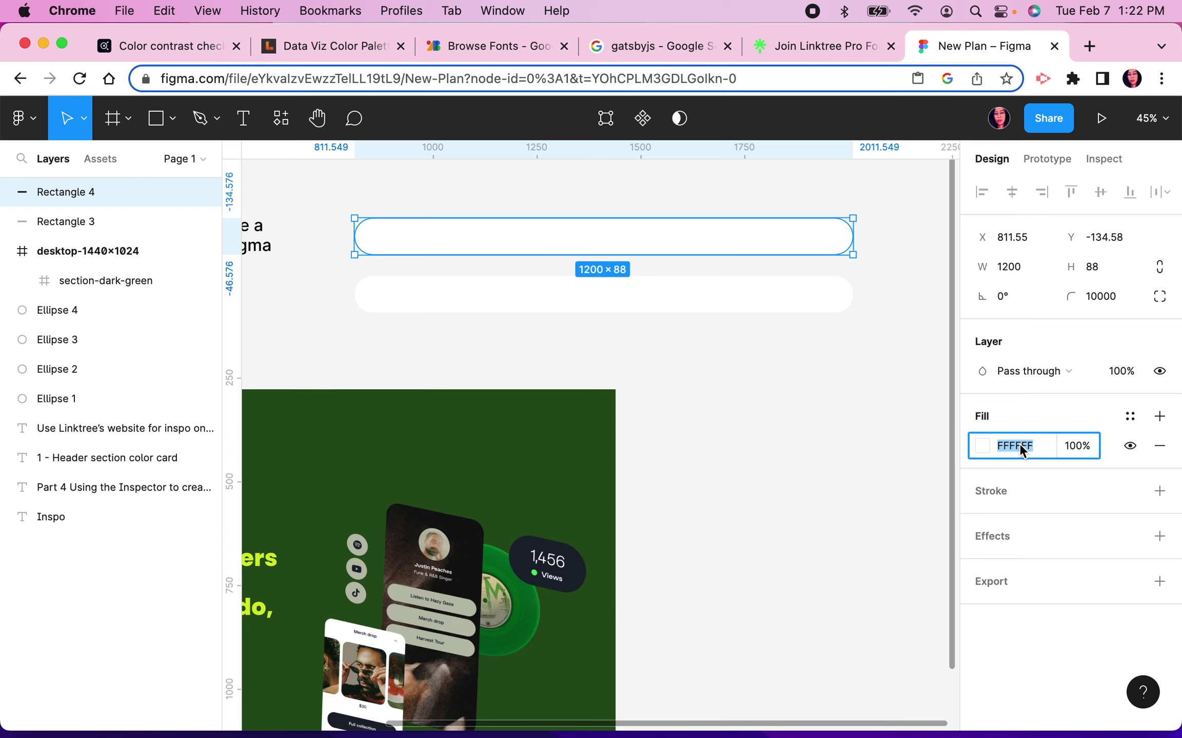
type("000")
key("Return")
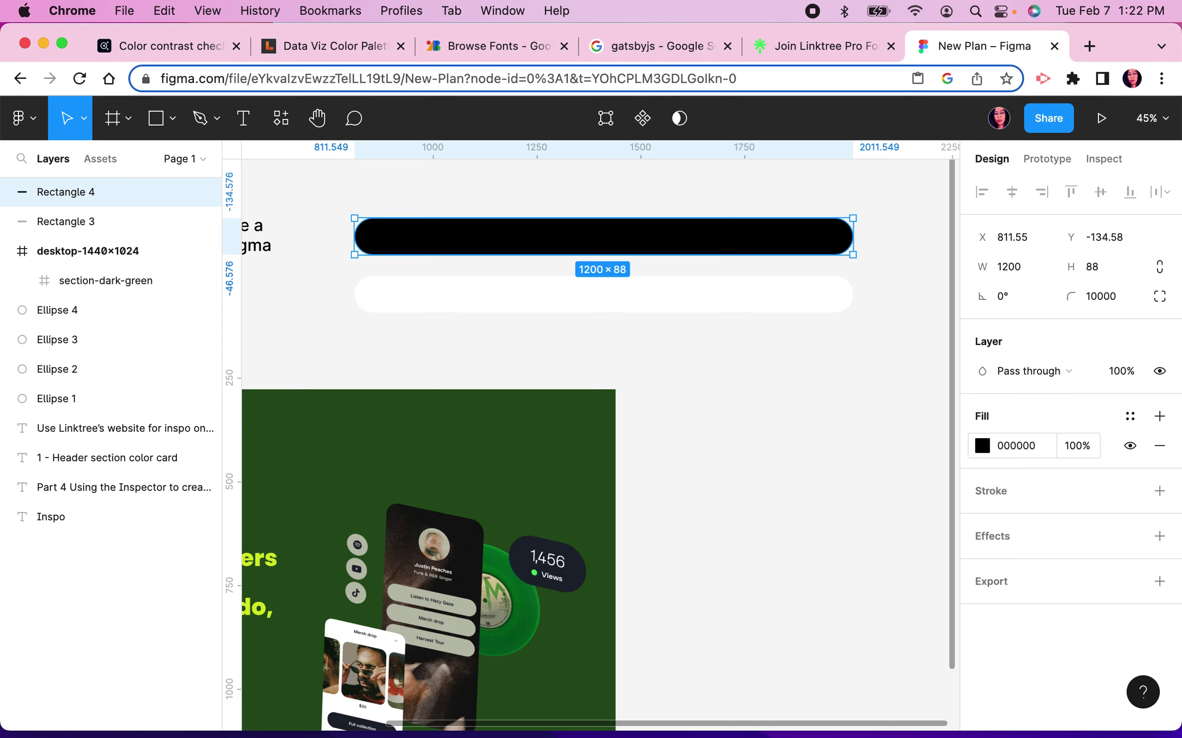
left_click(819, 382)
left_click(756, 232)
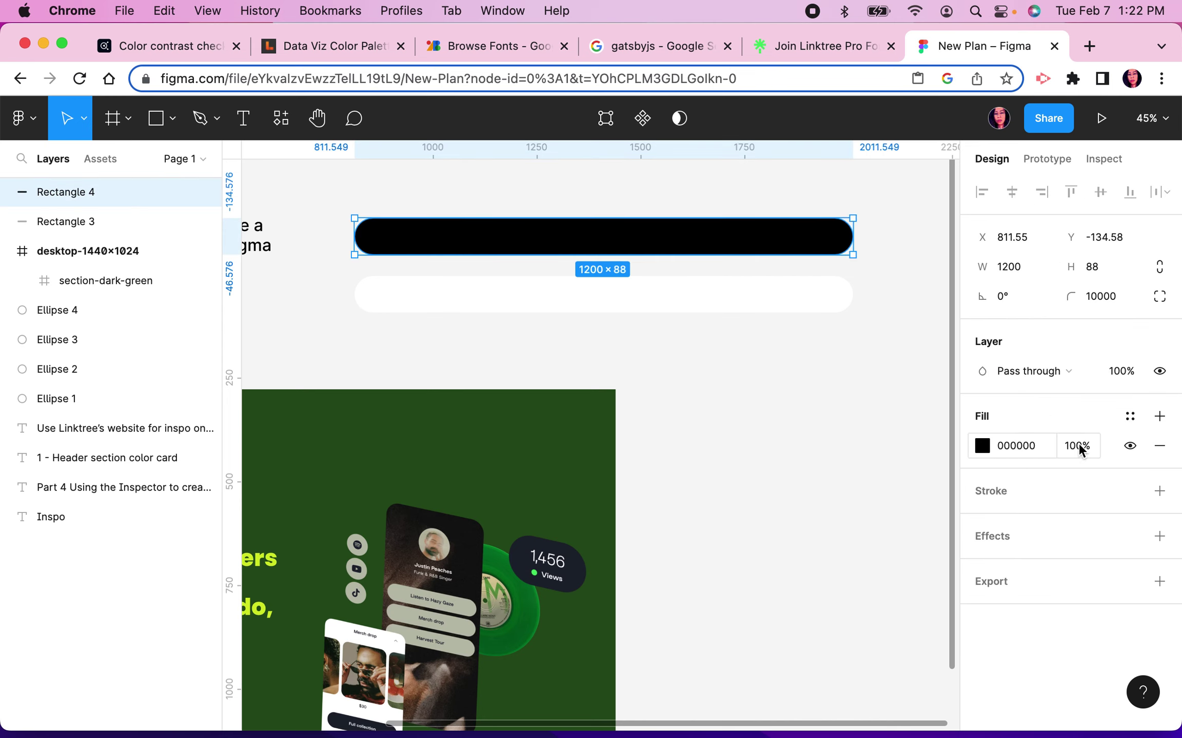
Step: Start a new colour style named 'Black' from the black fill and draft its description
left_click(1128, 417)
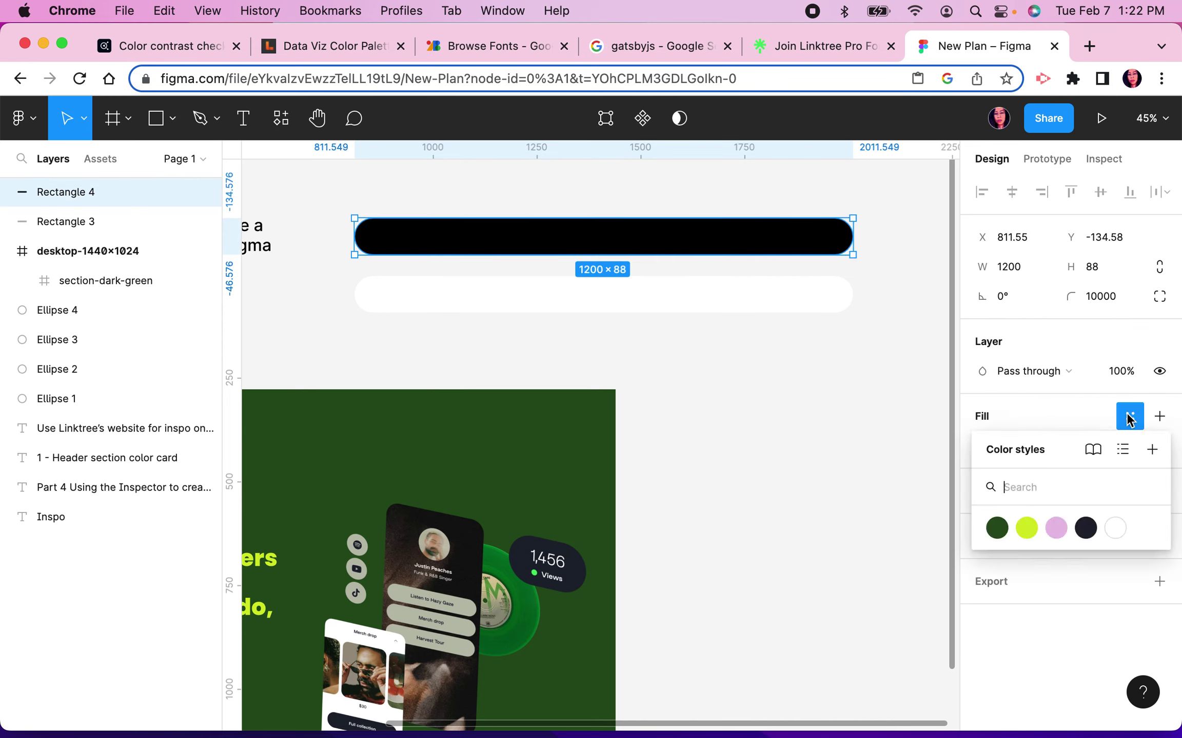
left_click(1151, 450)
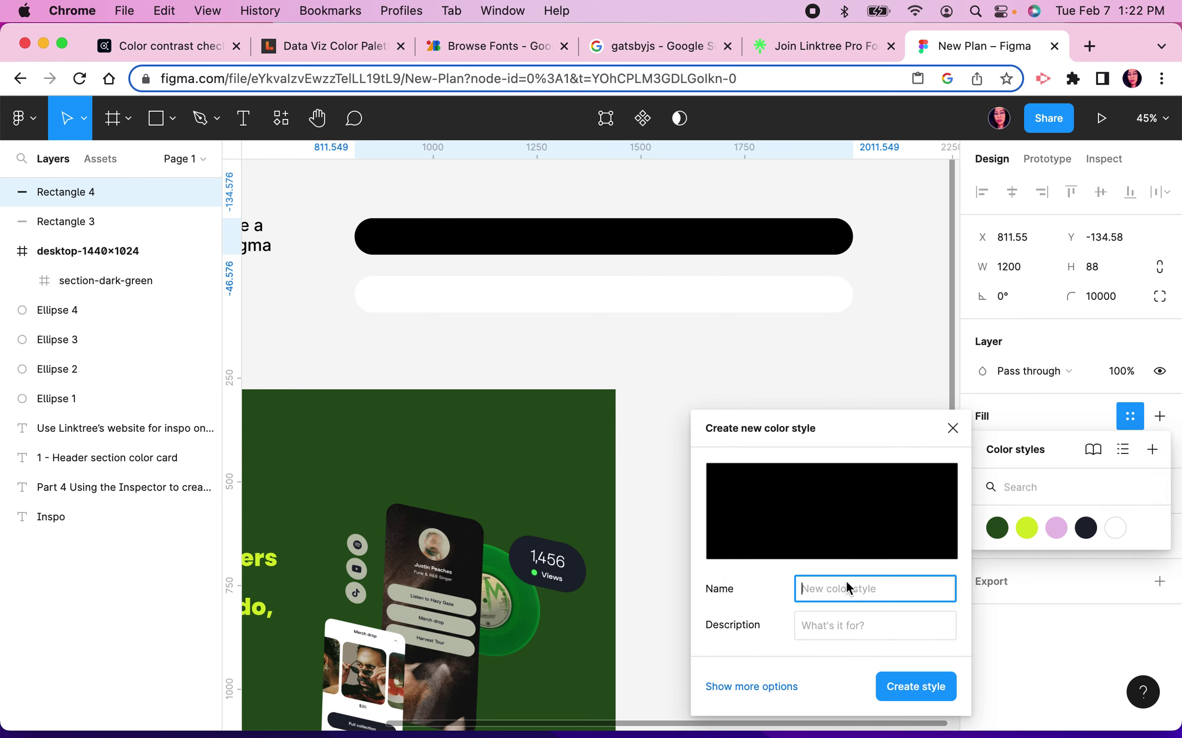
type("Black")
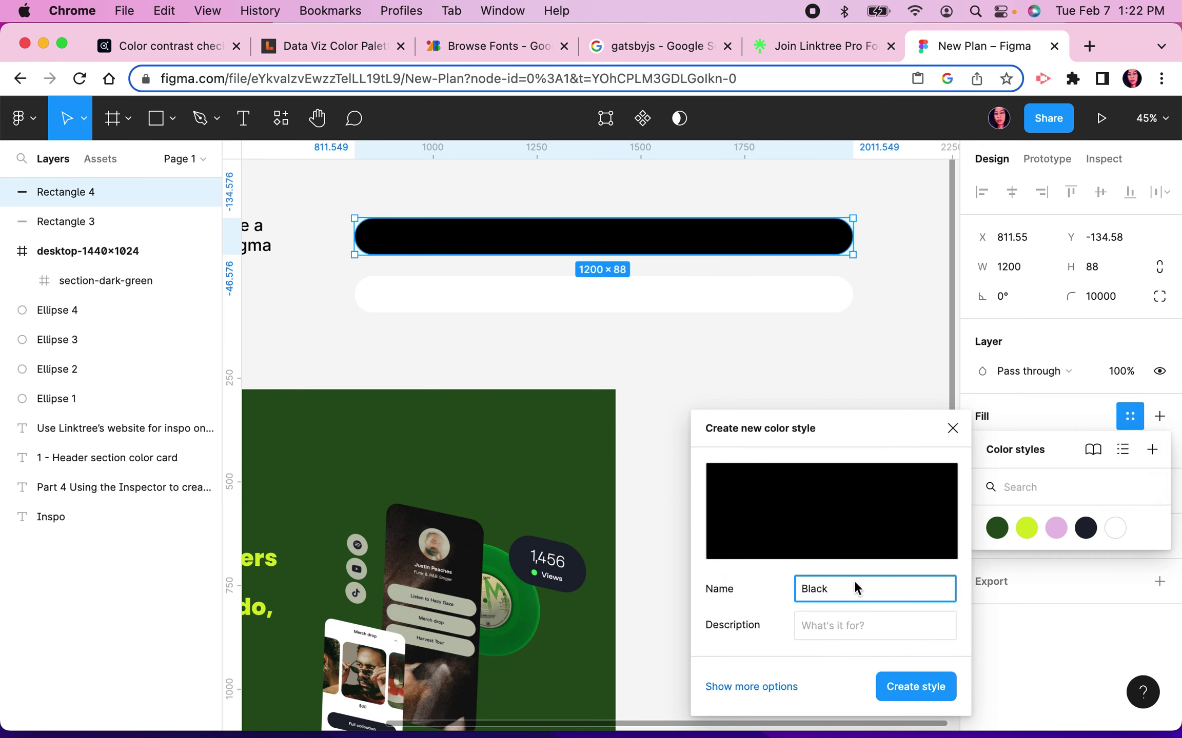
left_click(858, 626)
type("For anything that needs to")
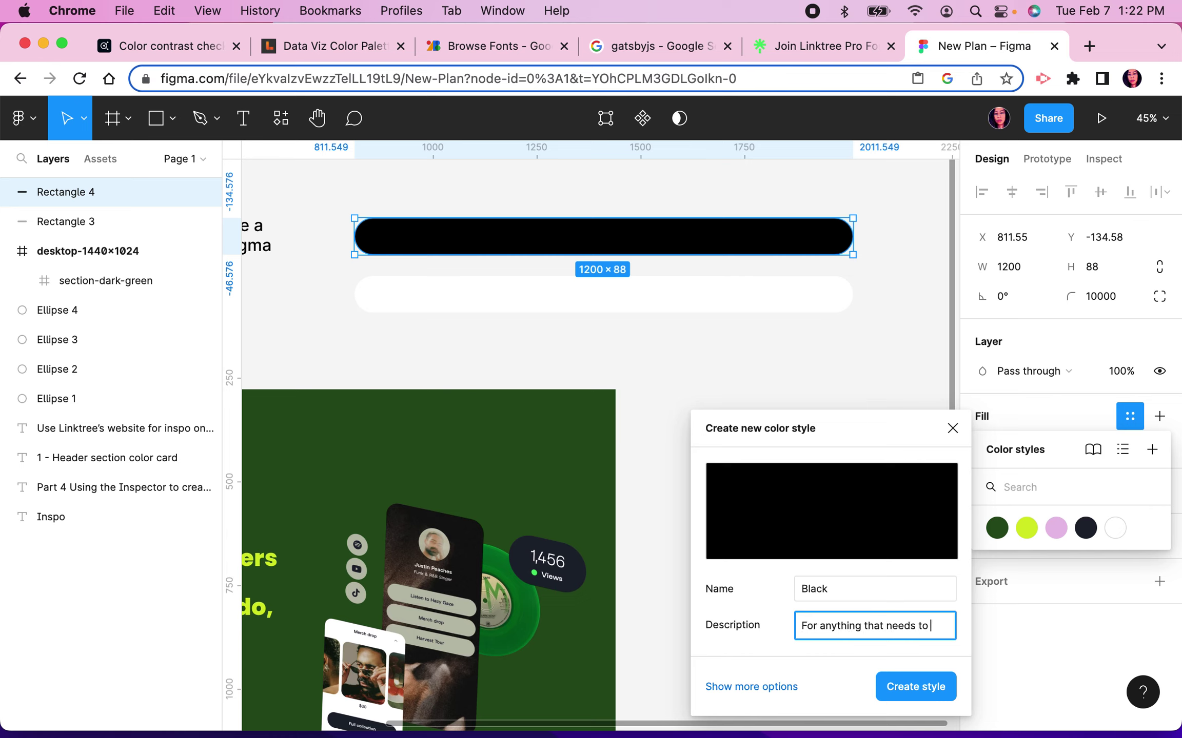
type(" be B")
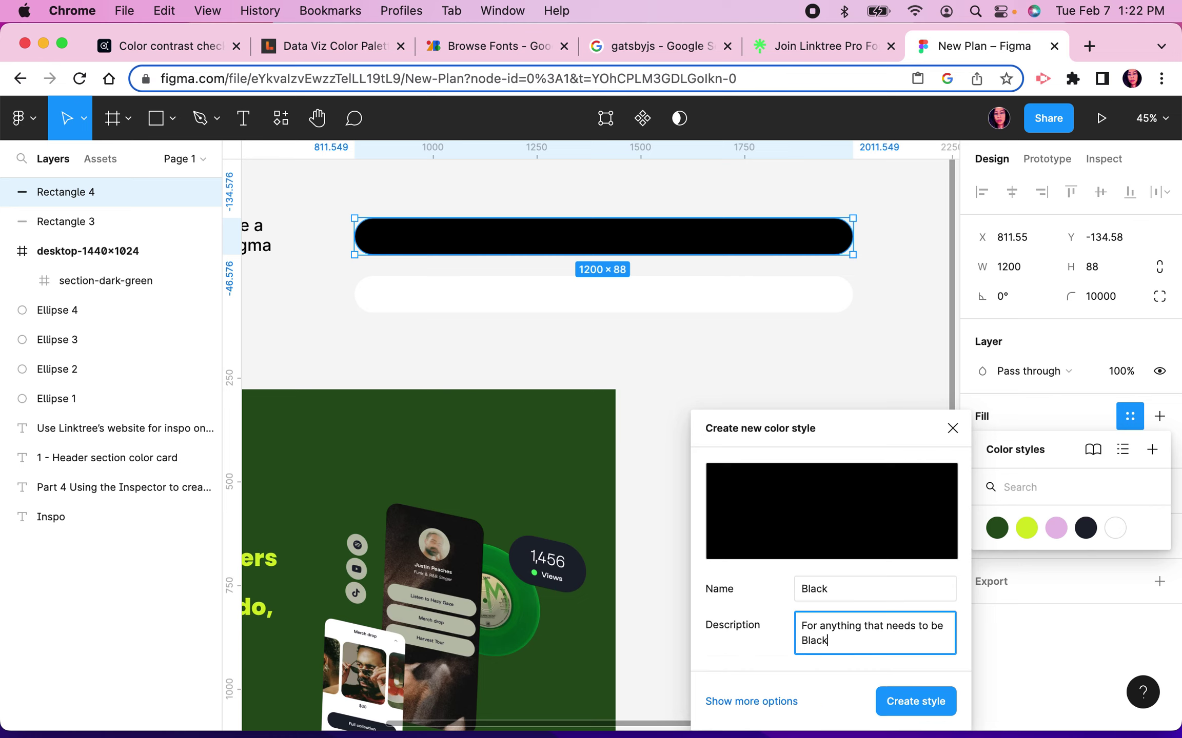
type("lack")
Step: Reword the description to cover solid full black web elements and create the style
left_click_drag(838, 629, 861, 632)
type("web ele")
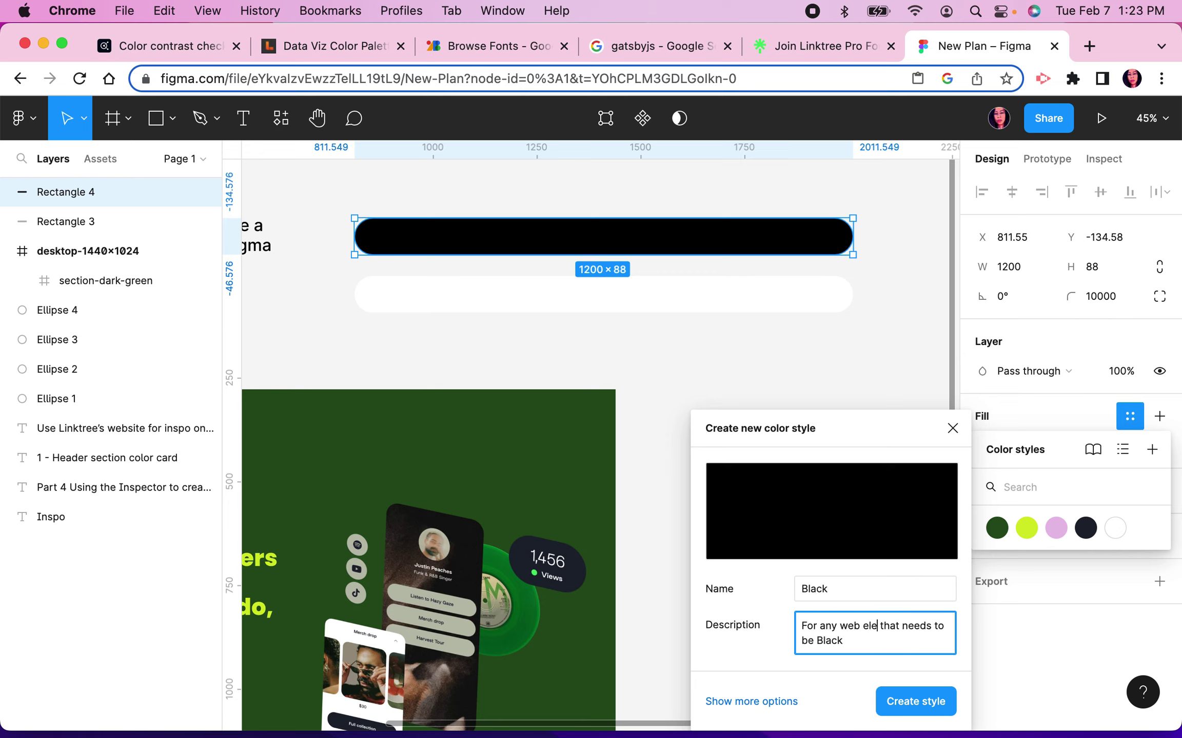
type("ment")
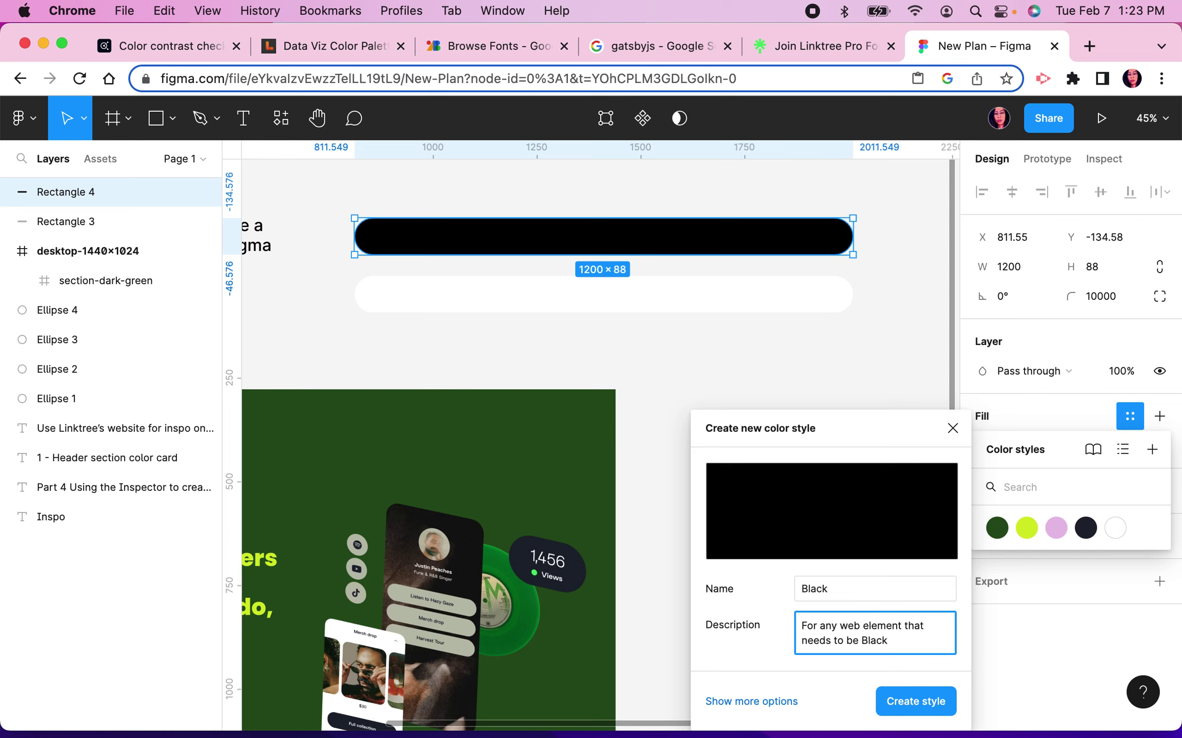
left_click(847, 640)
type("solid full")
triple_click(935, 628)
key("super+c")
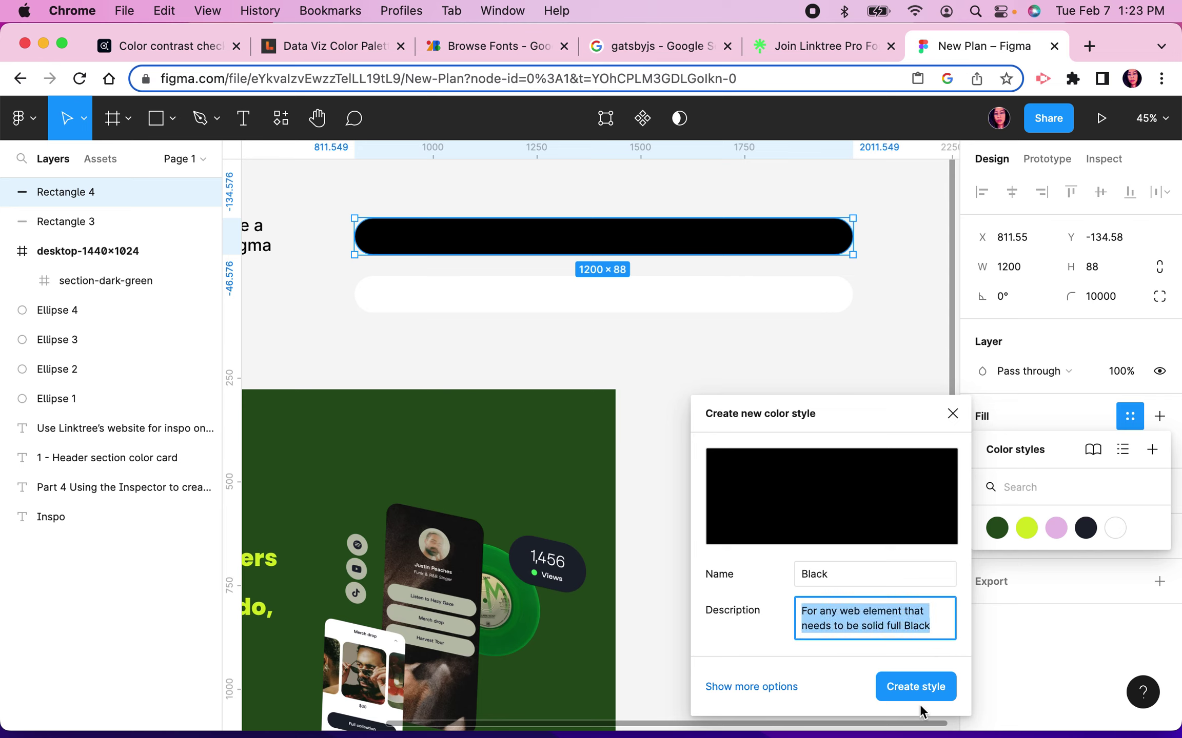
left_click(939, 625)
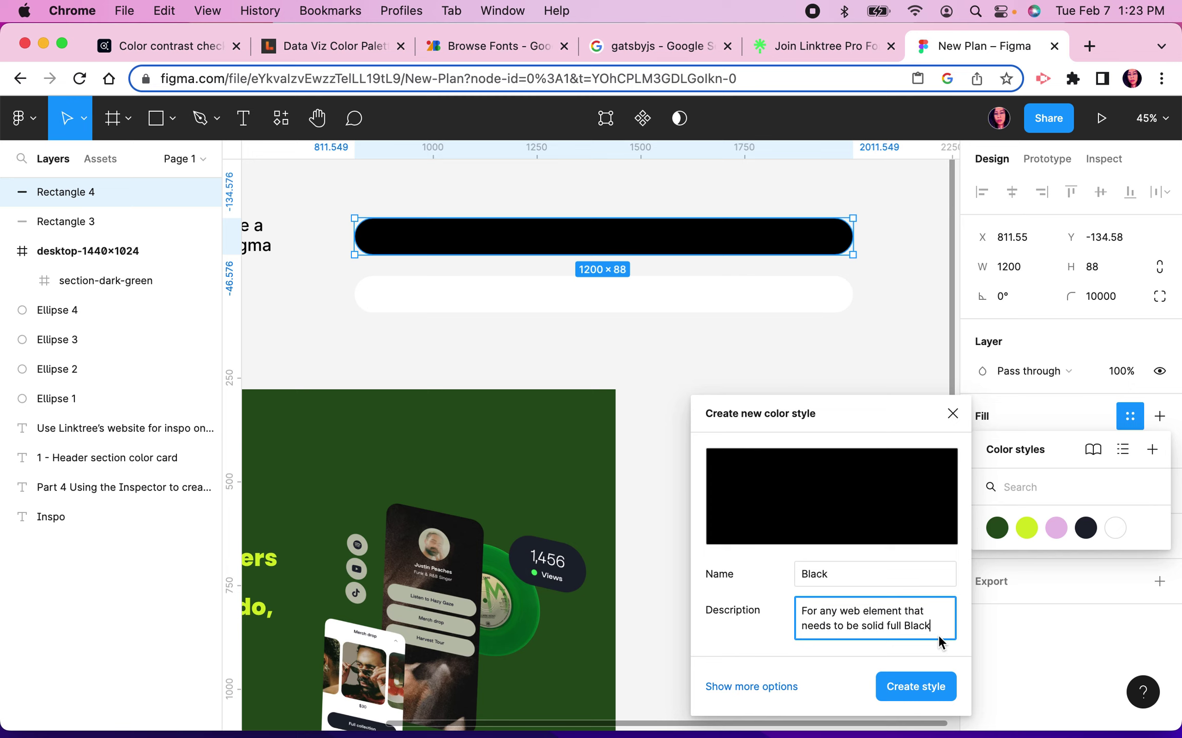
left_click(923, 688)
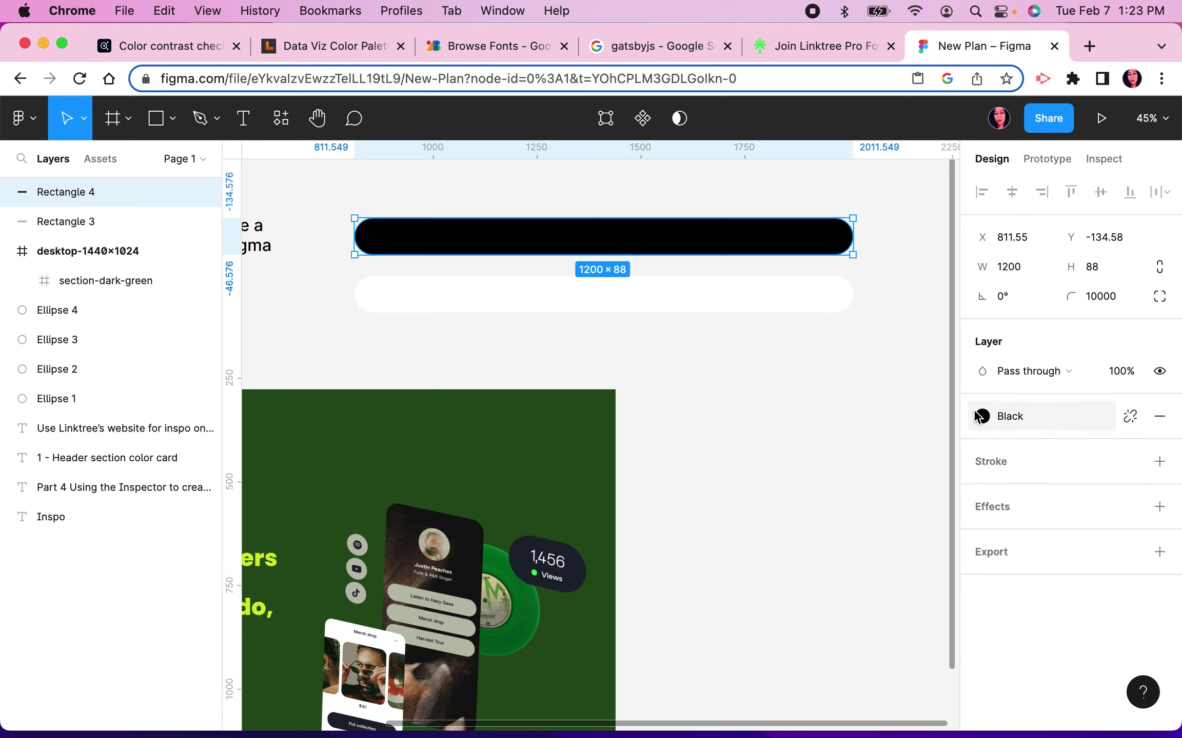
left_click(782, 311)
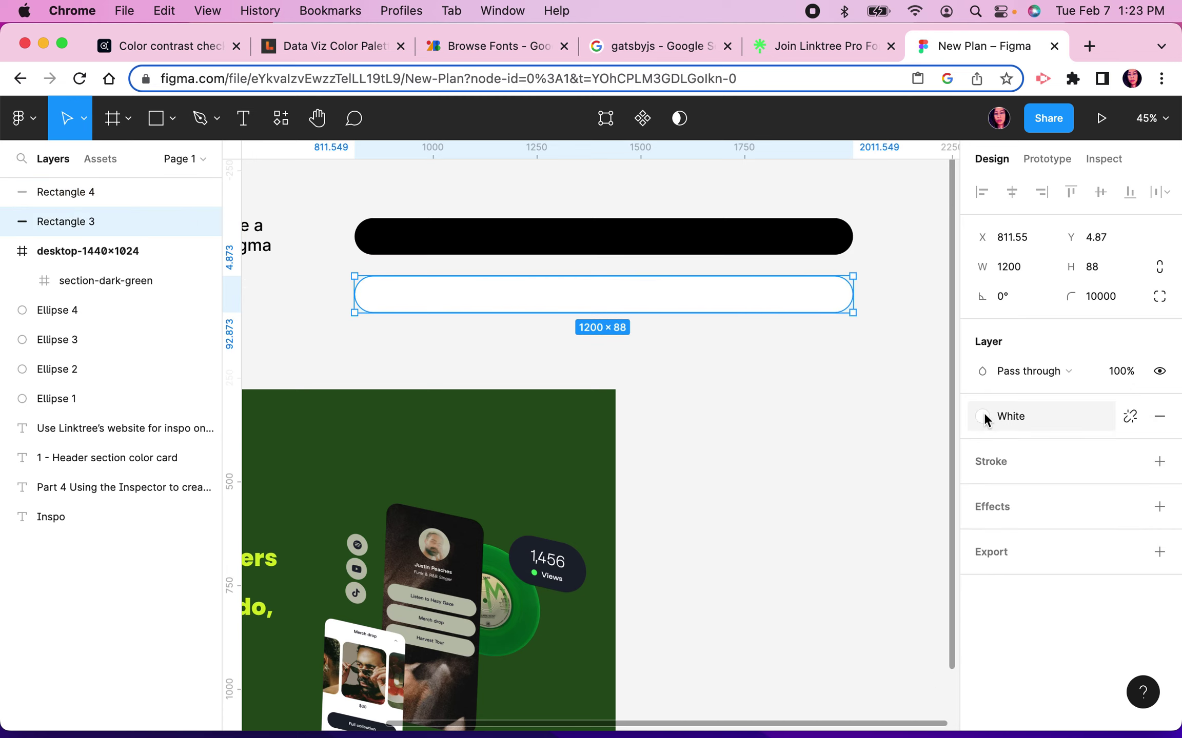
Step: Open the White colour style for editing from the styles list
mouse_move(985, 418)
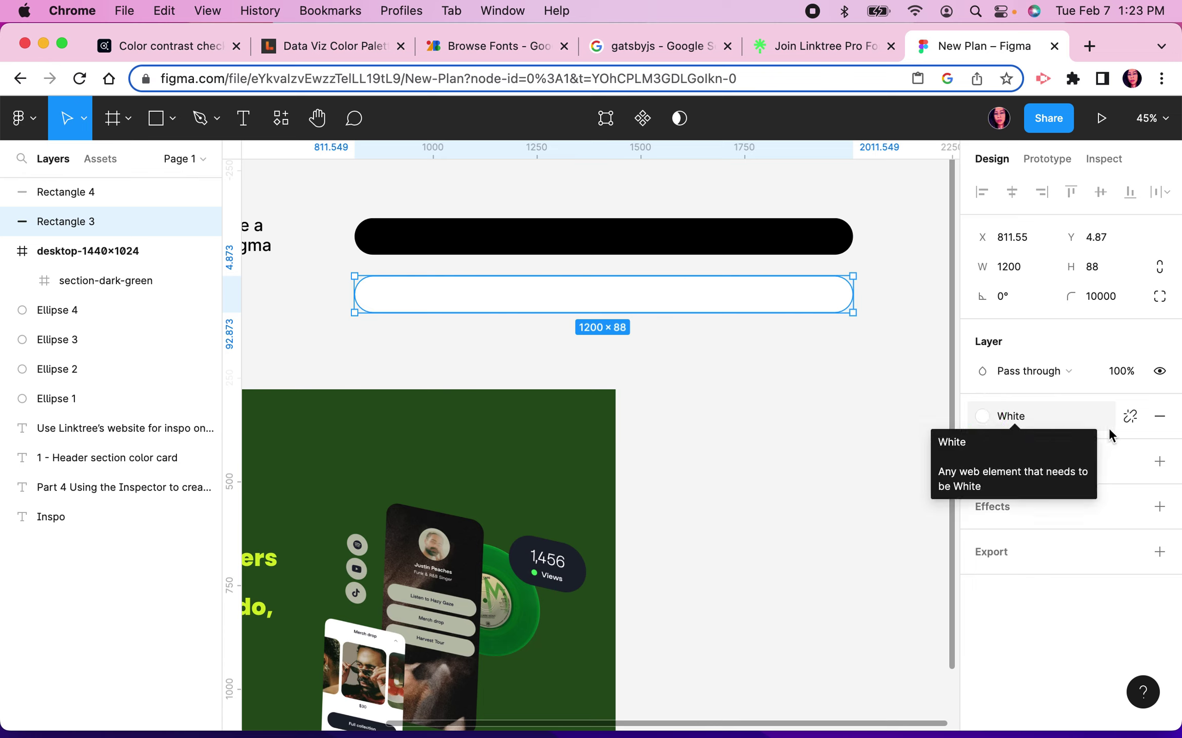
left_click(1068, 424)
right_click(1115, 528)
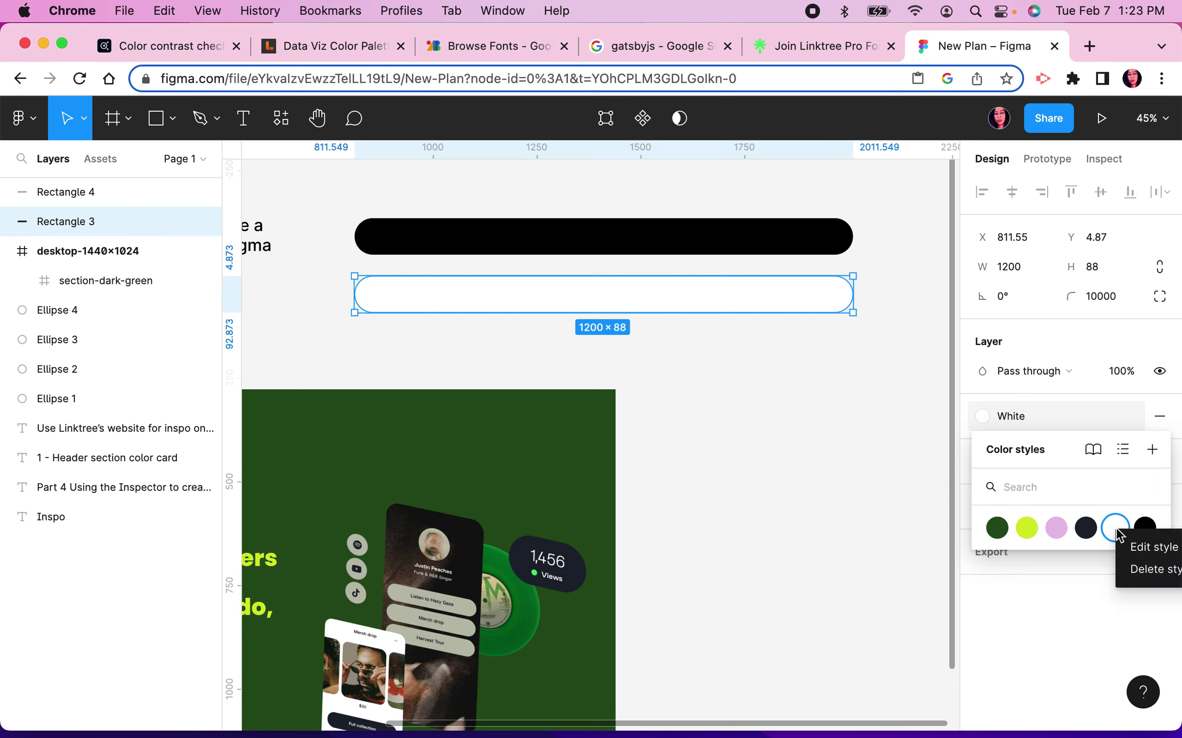
left_click(1137, 547)
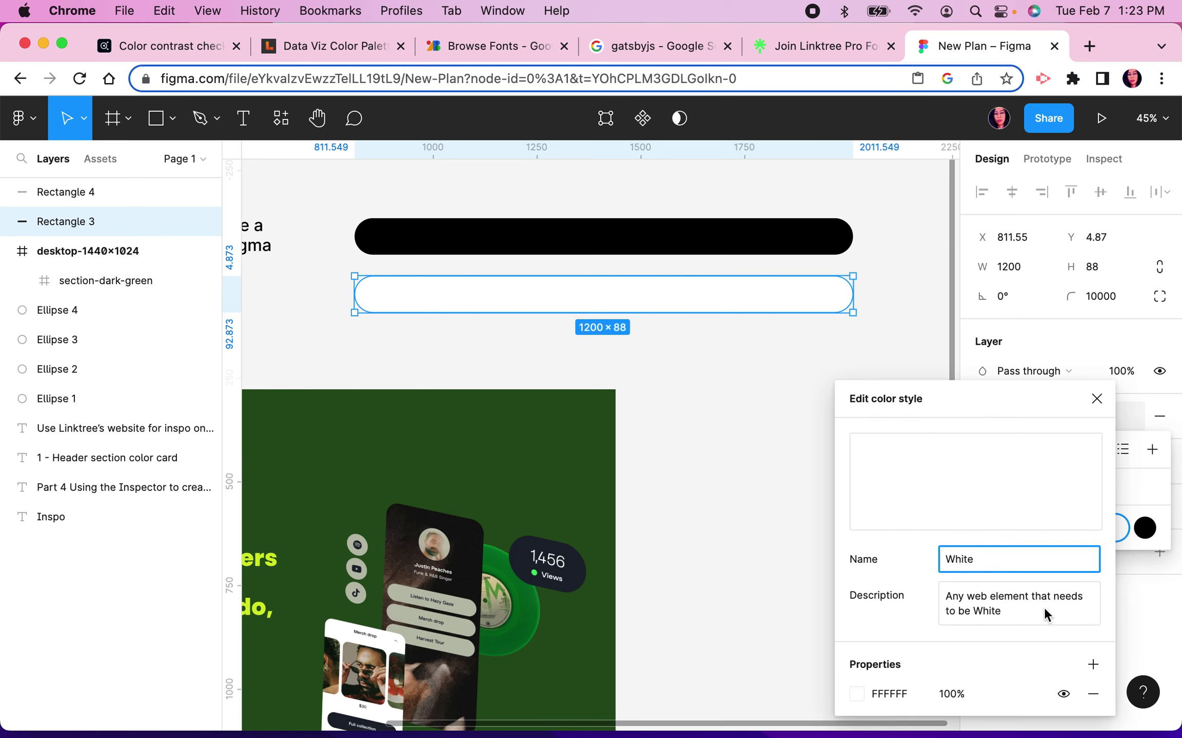
Step: Rewrite its description as 'For any web element that needs to be solid full White'
left_click(1002, 616)
left_click_drag(1002, 615, 923, 595)
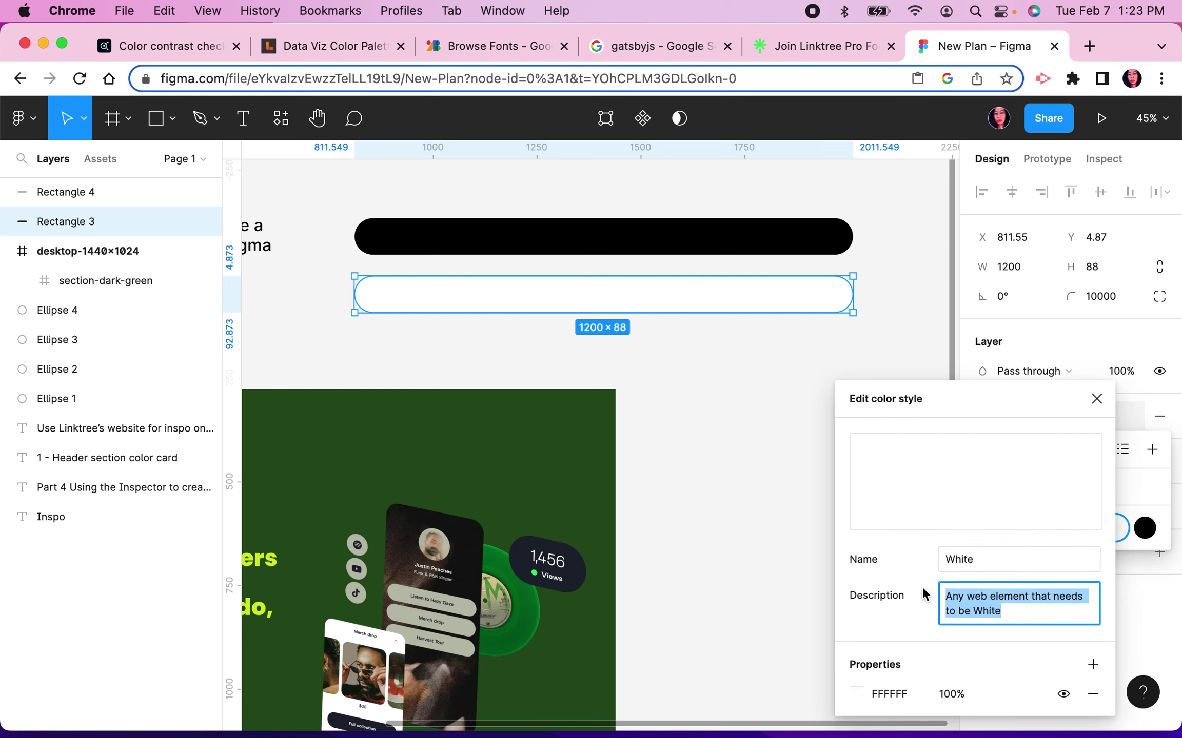
key("super+v")
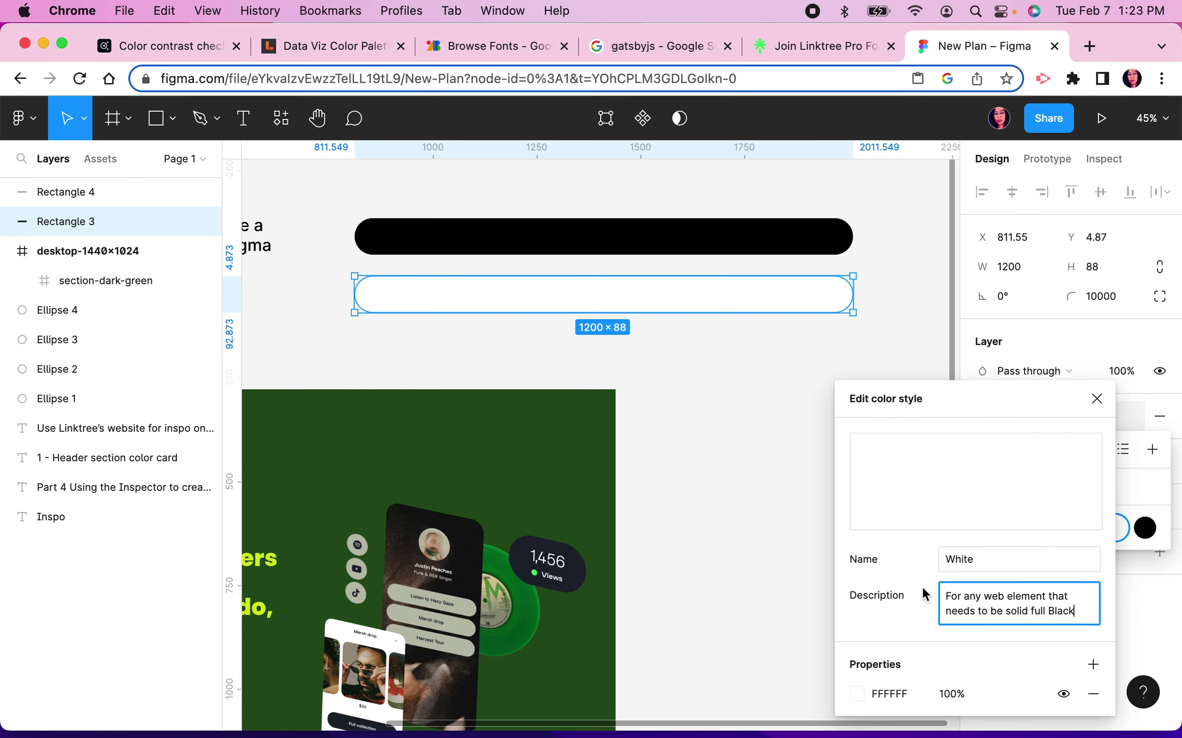
left_click(1064, 613)
left_click(1064, 614)
double_click(1062, 614)
key("Return")
key("BackSpace")
Step: Close the style editor and delete the black pill, Rectangle 4
left_click(1136, 644)
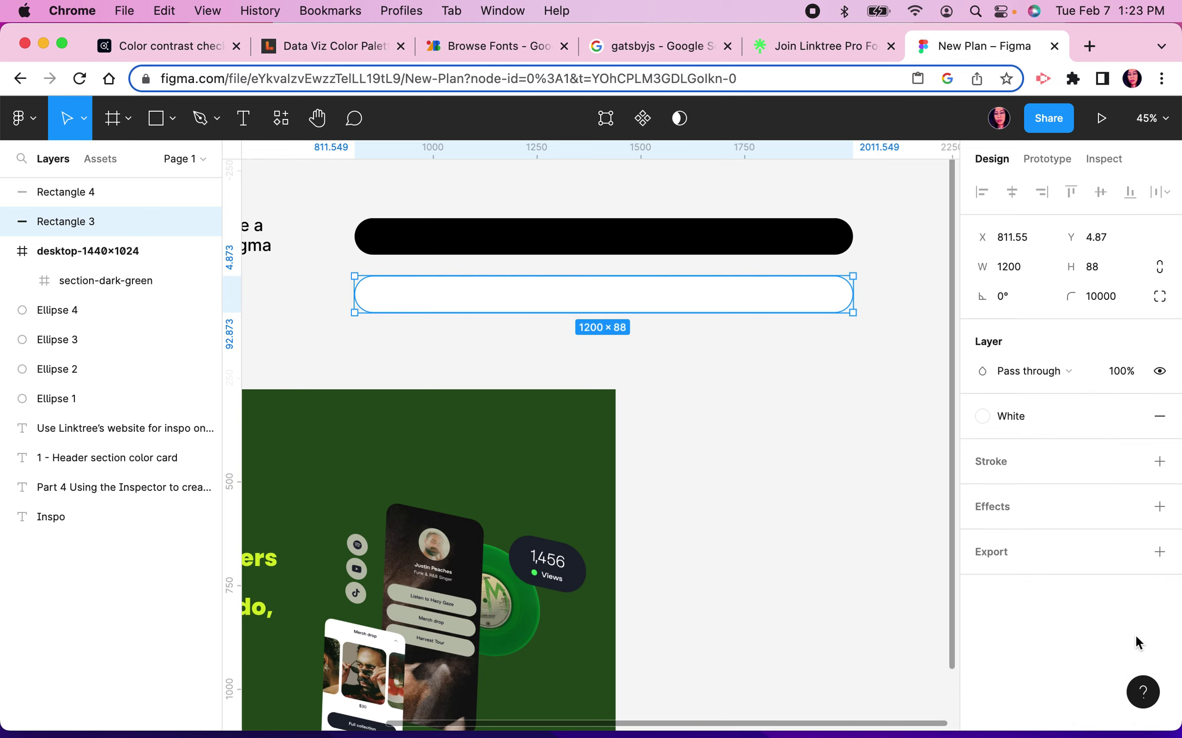
left_click(1119, 639)
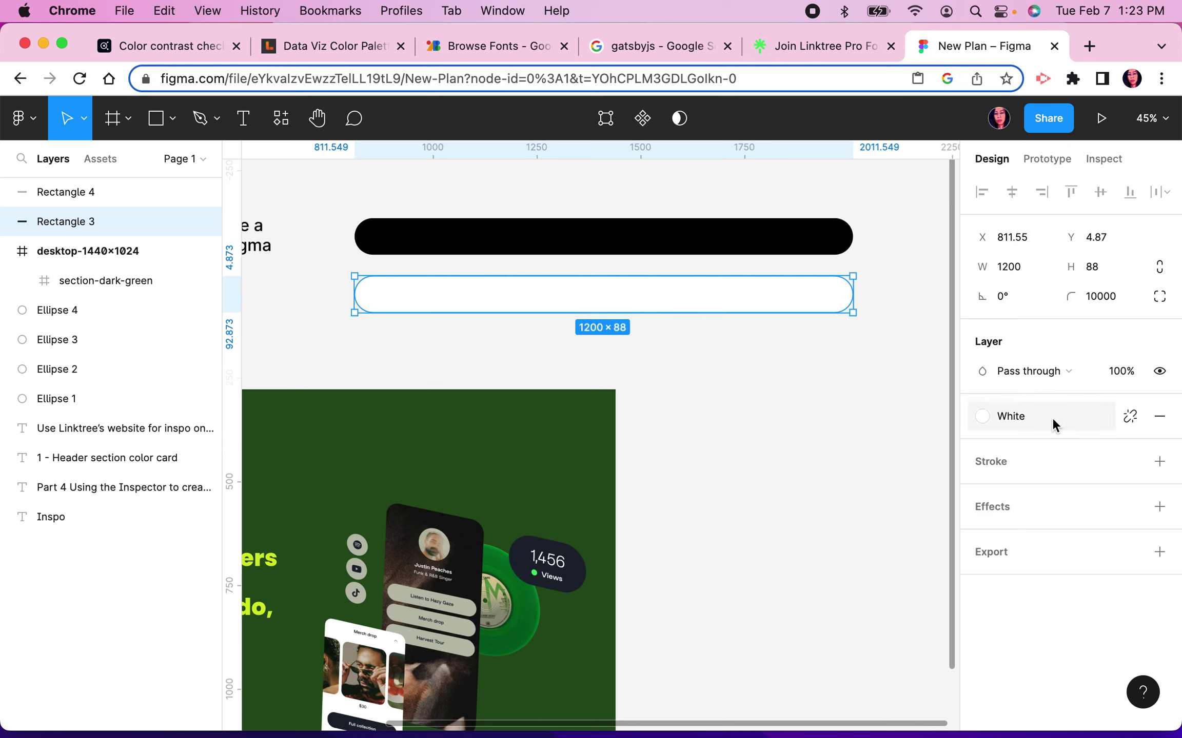
mouse_move(981, 421)
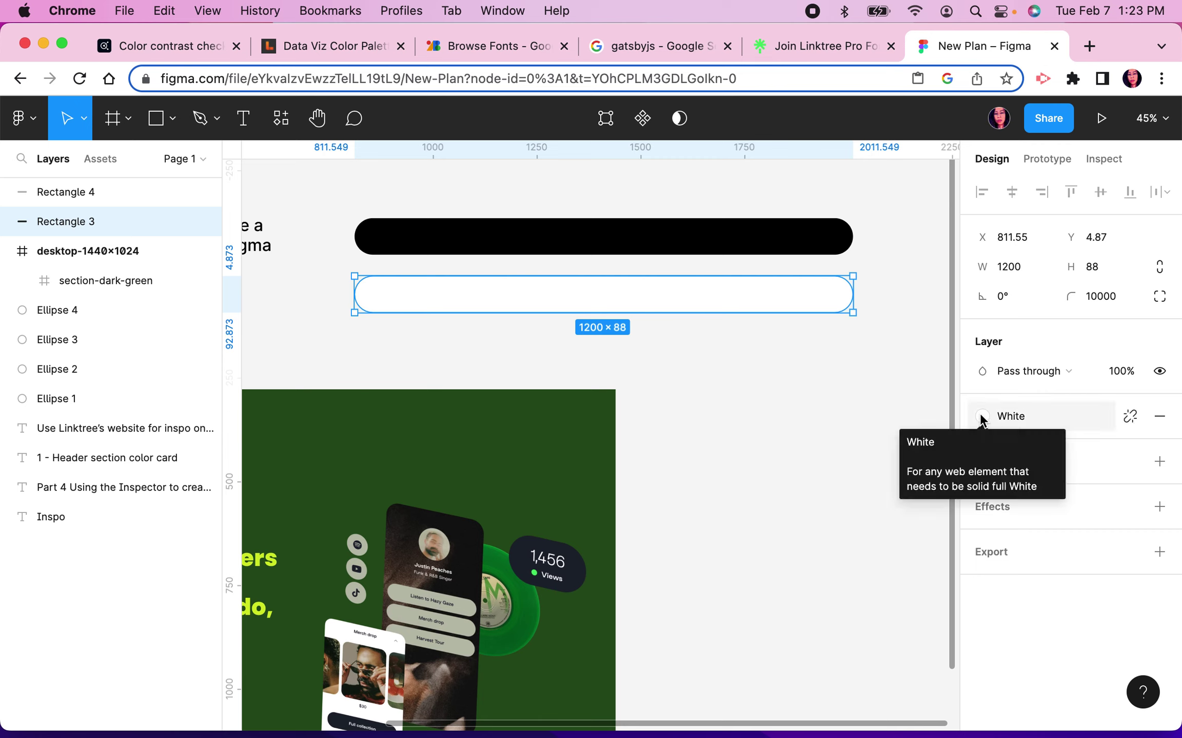
left_click(577, 232)
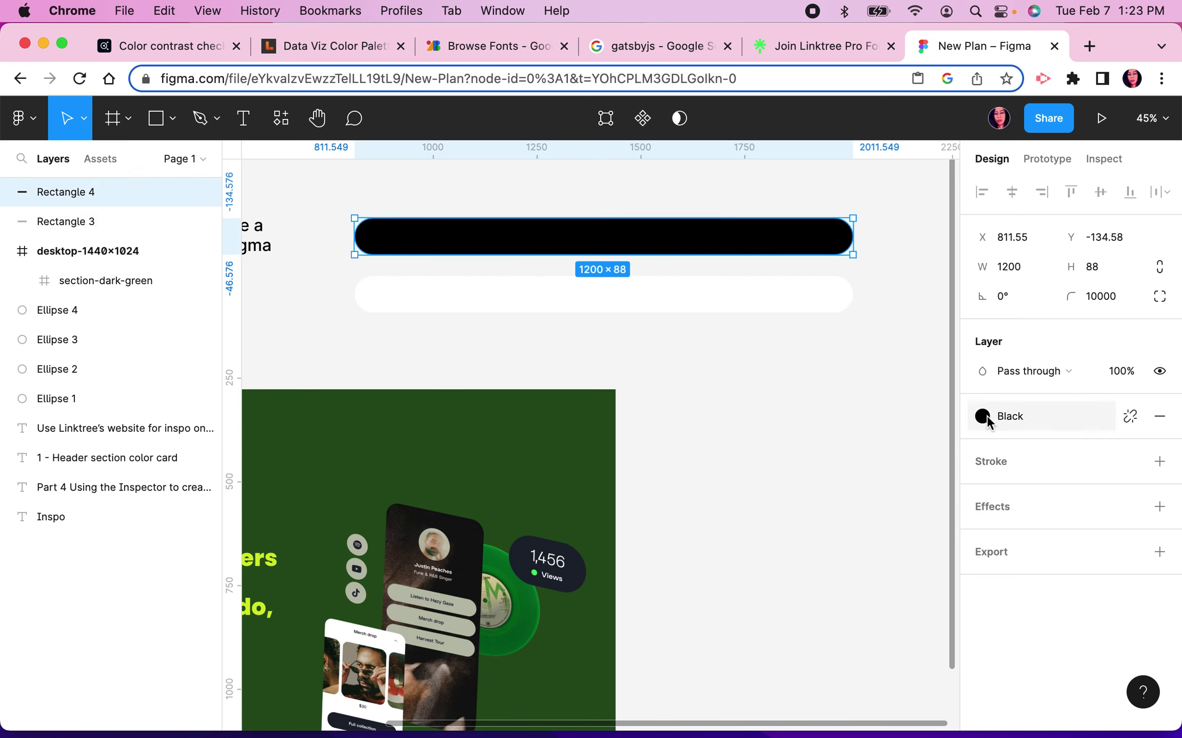
mouse_move(983, 424)
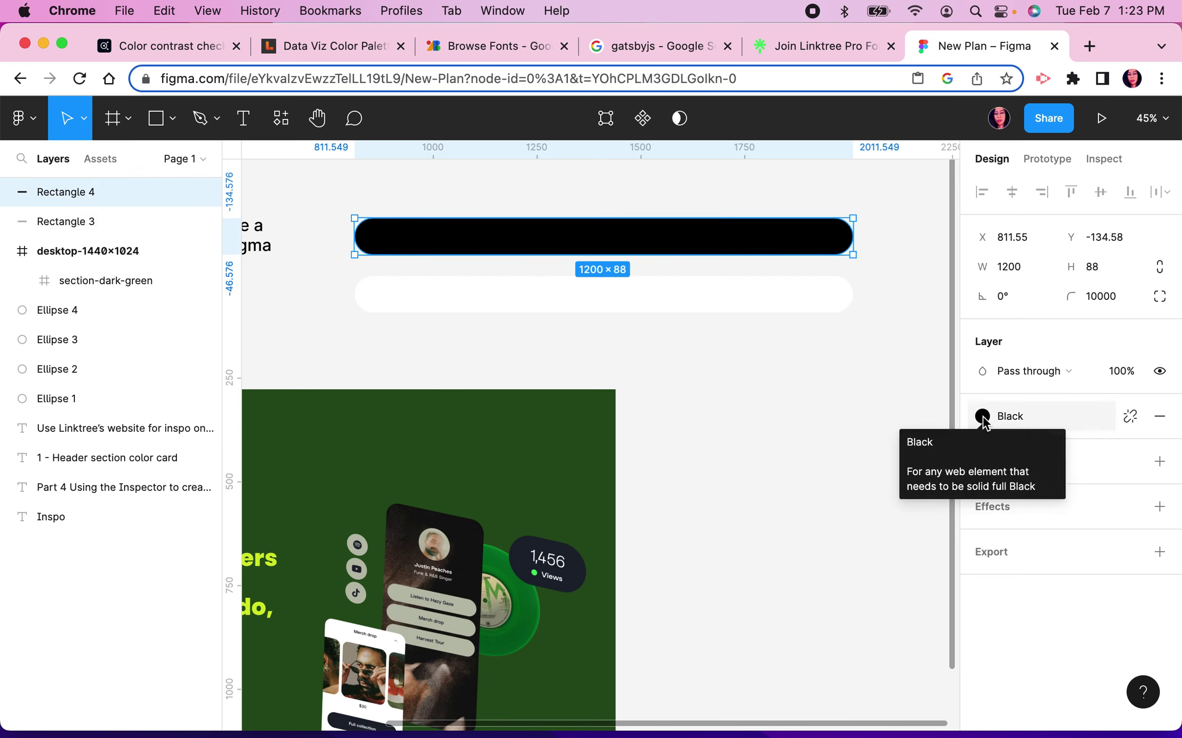
left_click(757, 421)
left_click(747, 233)
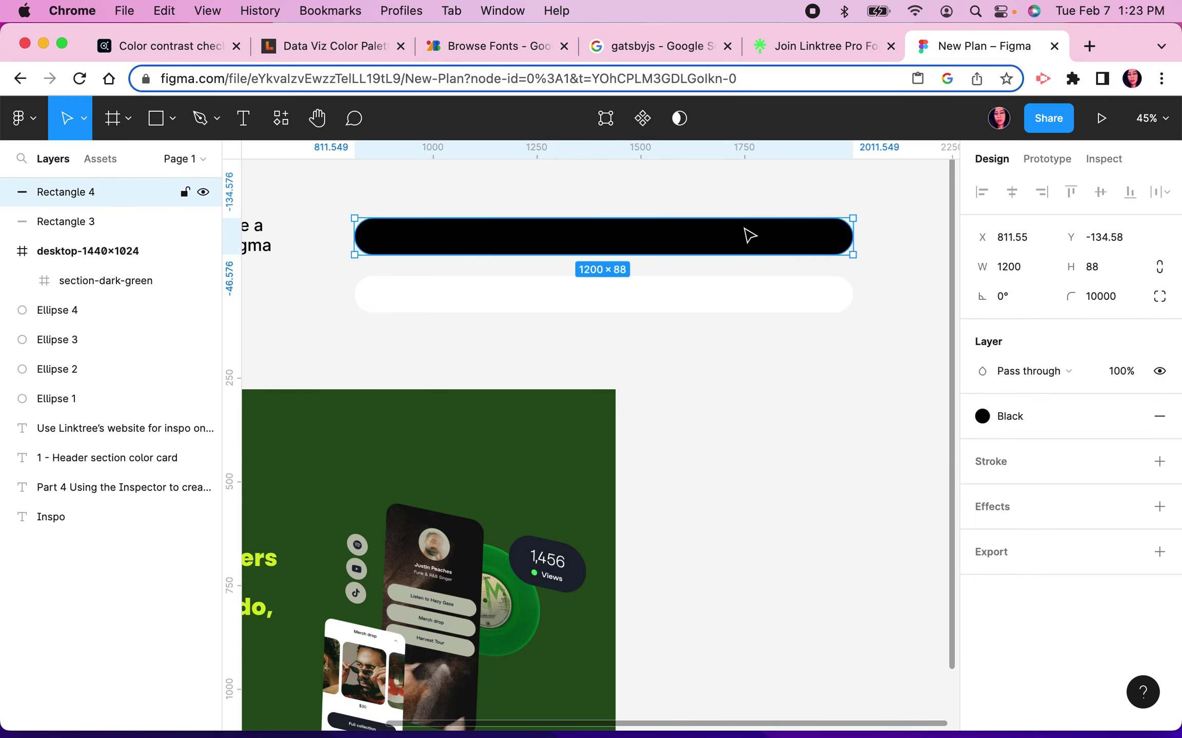
key("Delete")
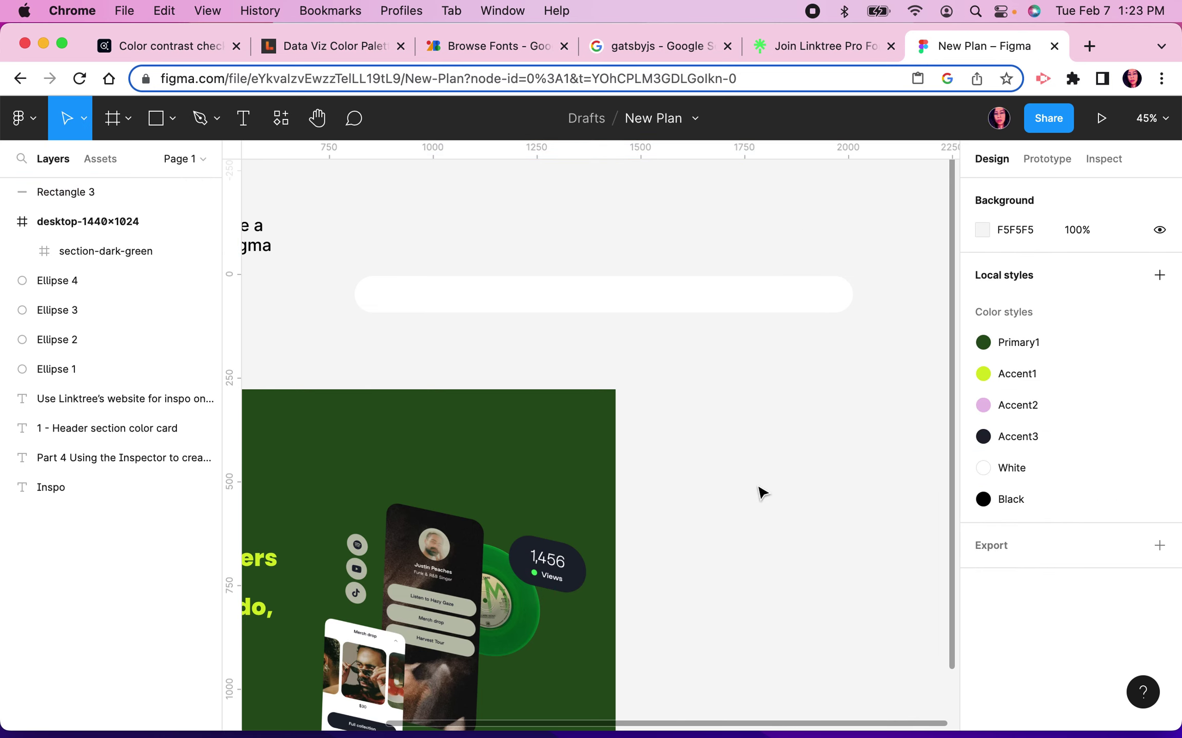
Step: Move the white pill to X 306.36, Y 141.4, just above the dark-green section
scroll(762, 493, "left", 8)
scroll(643, 351, "left", 5)
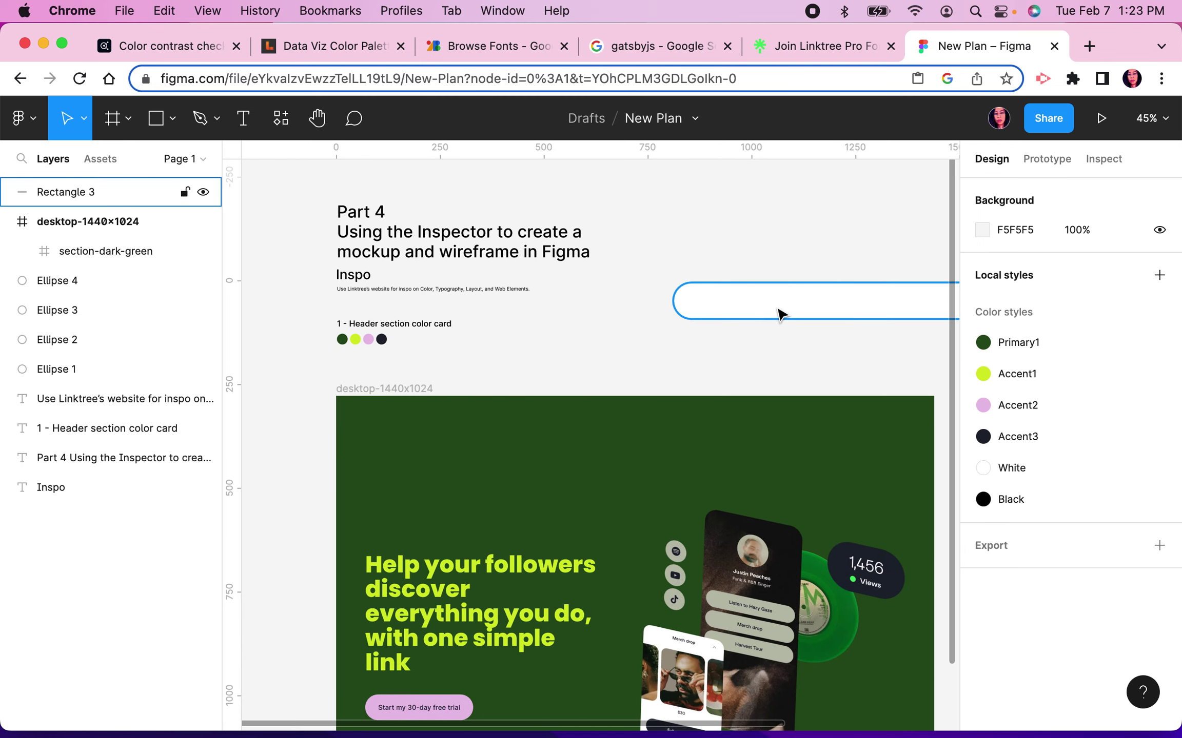
left_click_drag(790, 312, 579, 368)
scroll(611, 219, "right", 3)
scroll(612, 219, "down", 2)
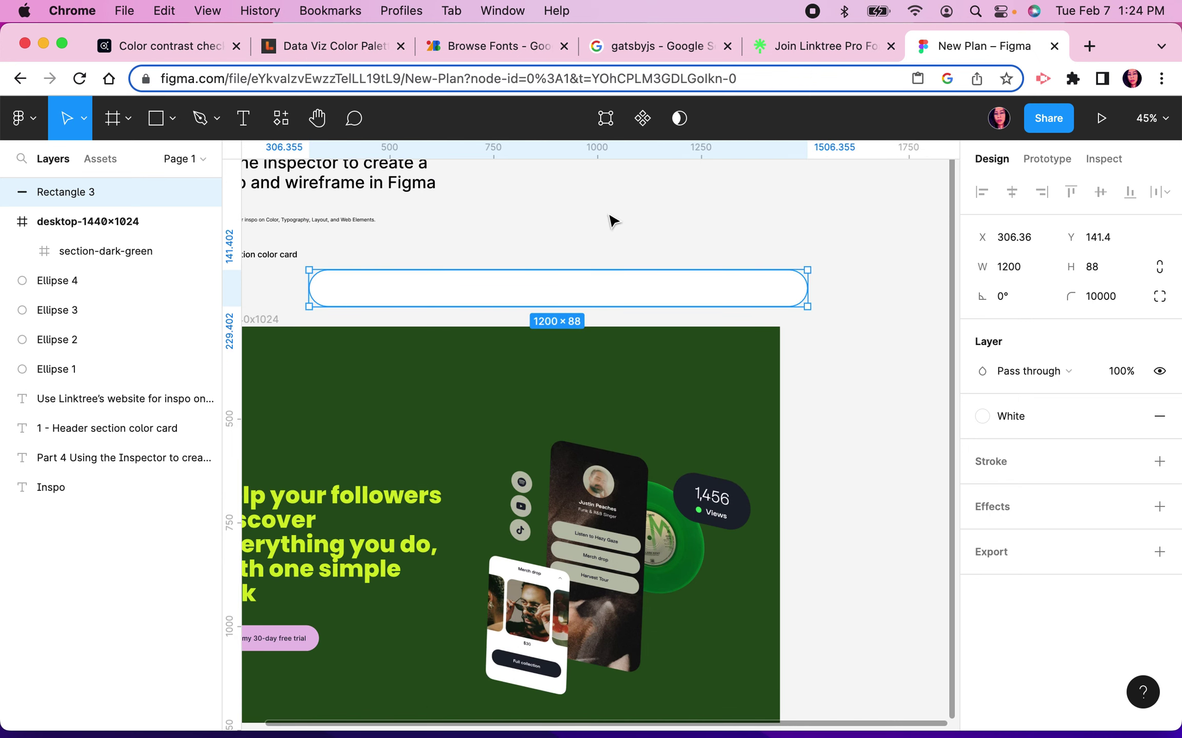
left_click(672, 206)
Step: Inspect the Linktree header pill's white background, rounding and 1px border, then reselect Figma's white pill
left_click(805, 46)
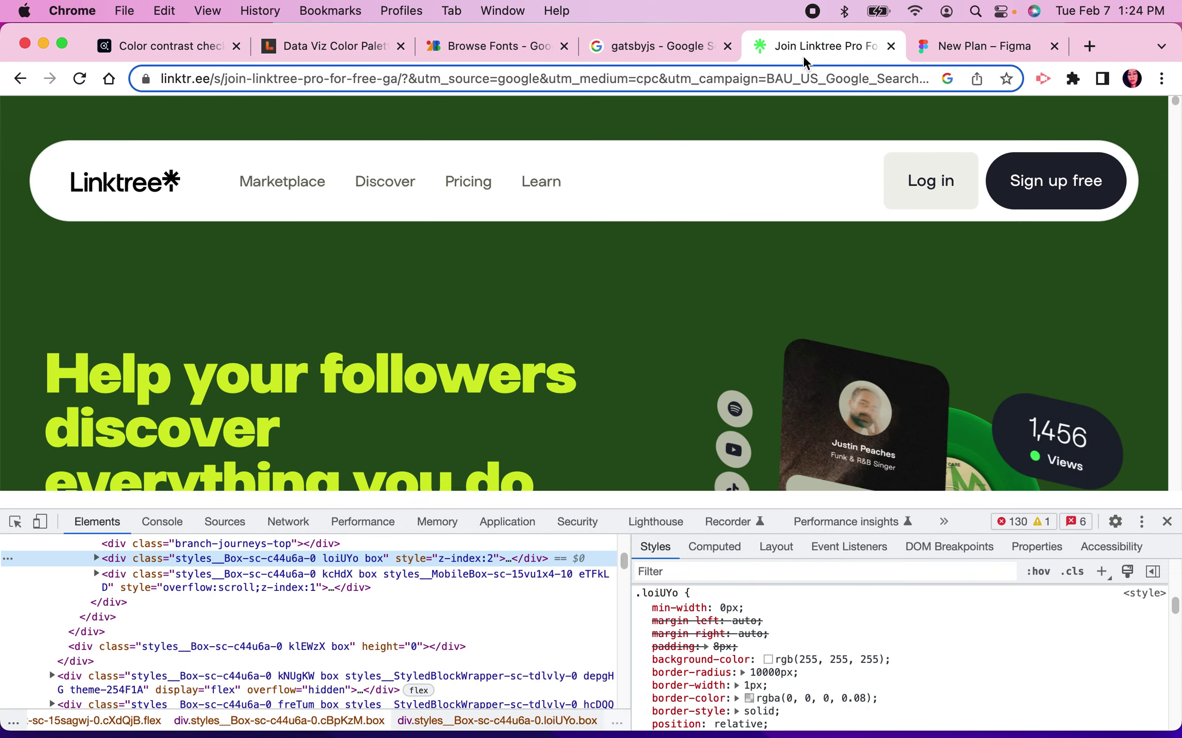
left_click(15, 522)
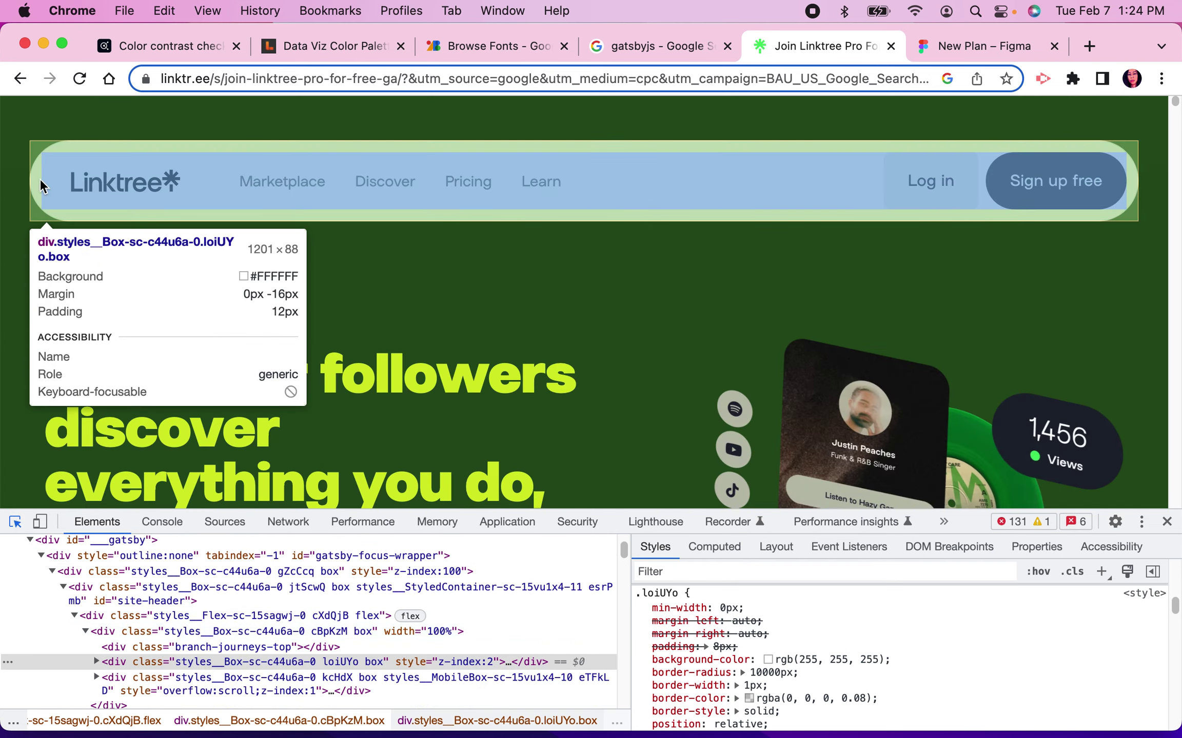
left_click(39, 179)
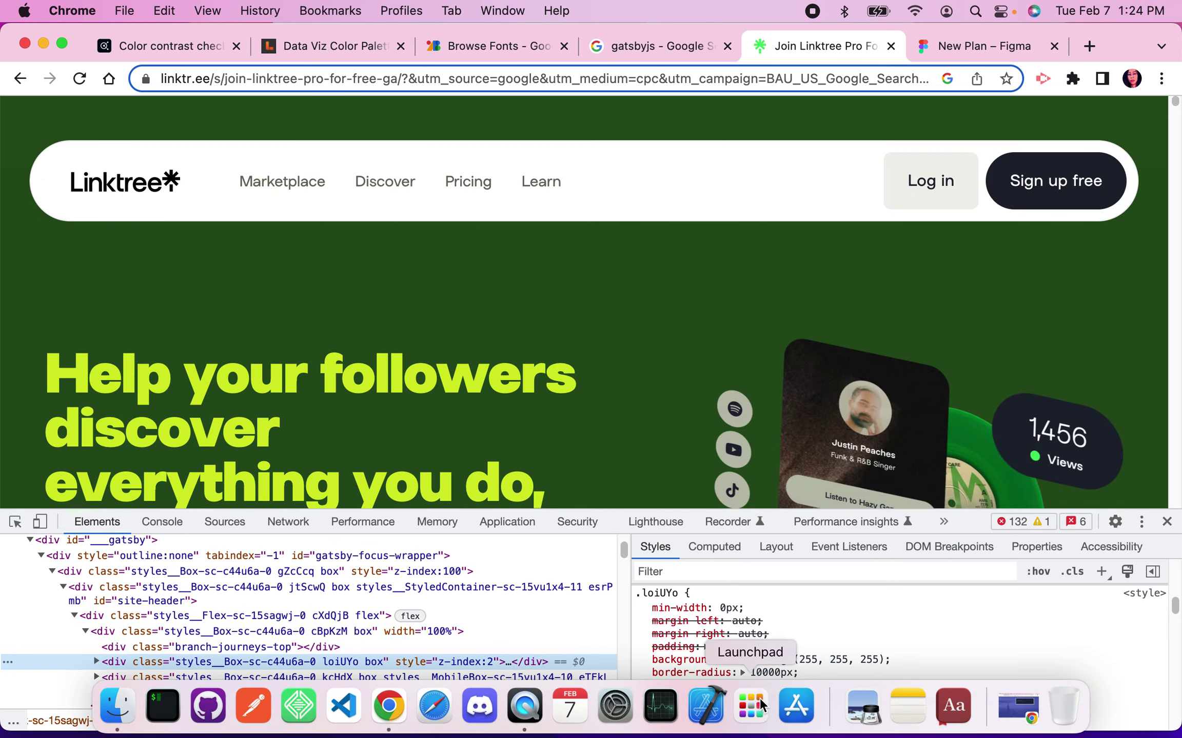
left_click_drag(963, 511, 964, 404)
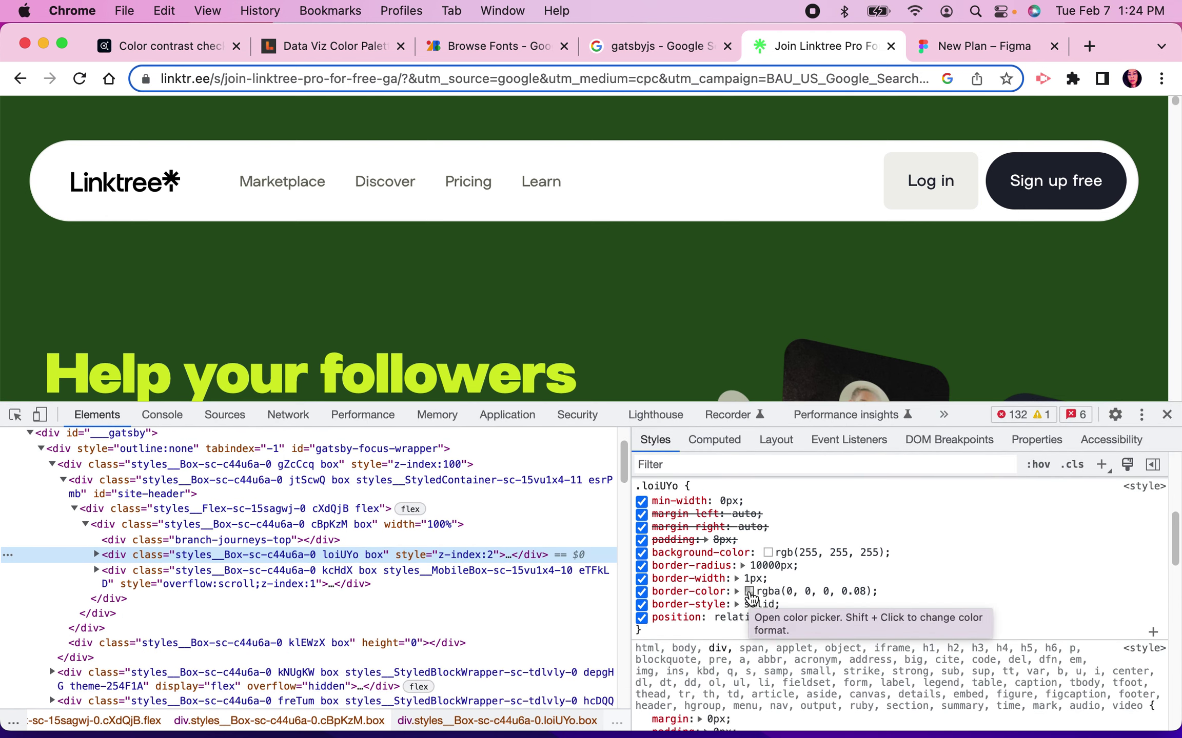
left_click(979, 45)
left_click(635, 291)
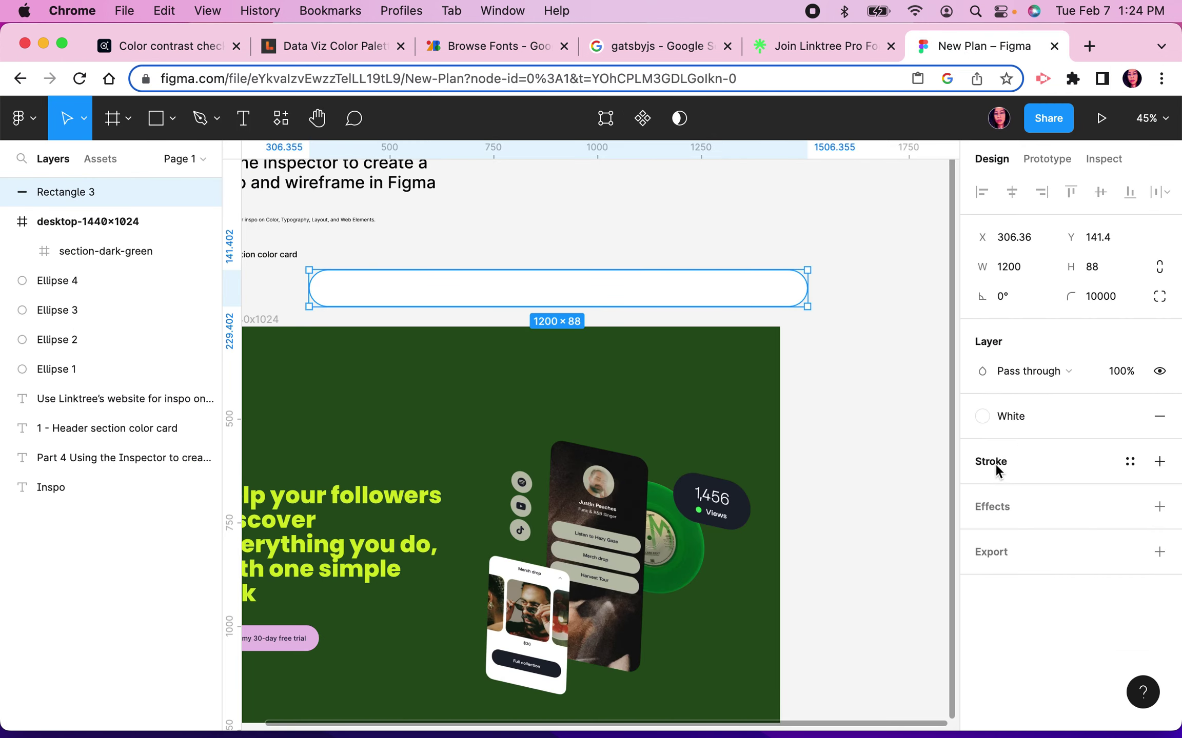
Step: Add a 1px inside 000000 stroke to the white pill at 8% opacity
left_click(995, 463)
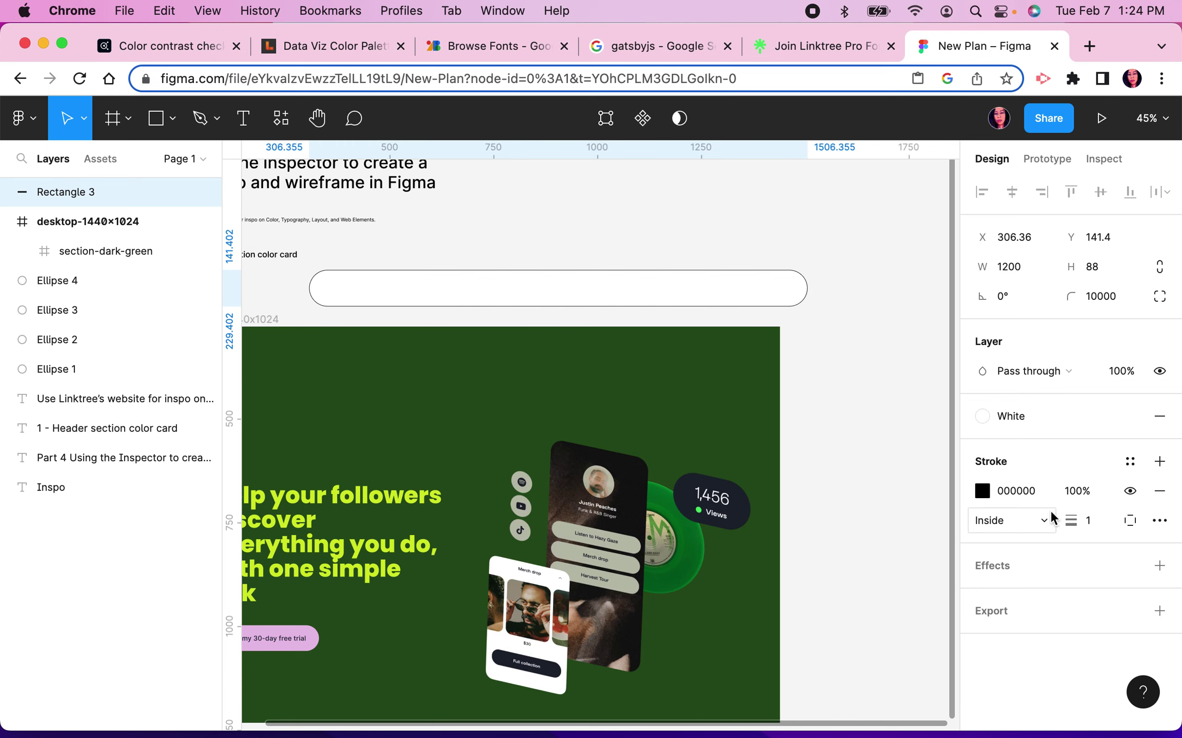
left_click(837, 47)
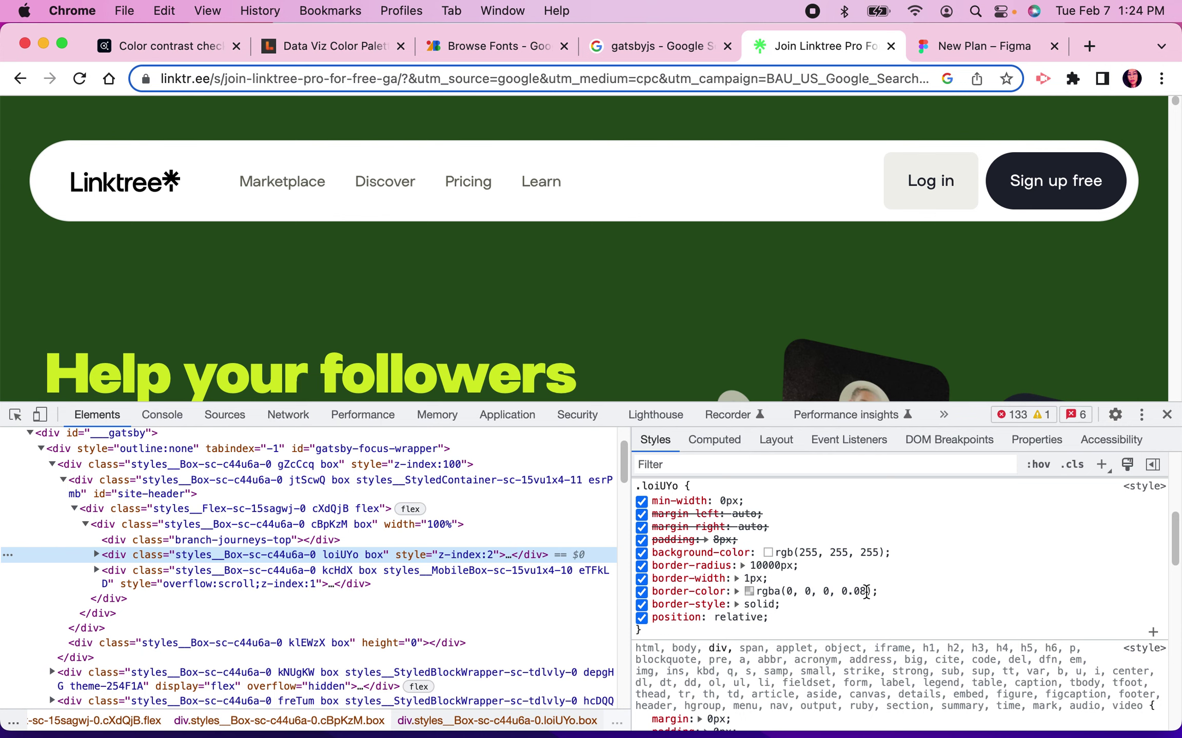
left_click(973, 57)
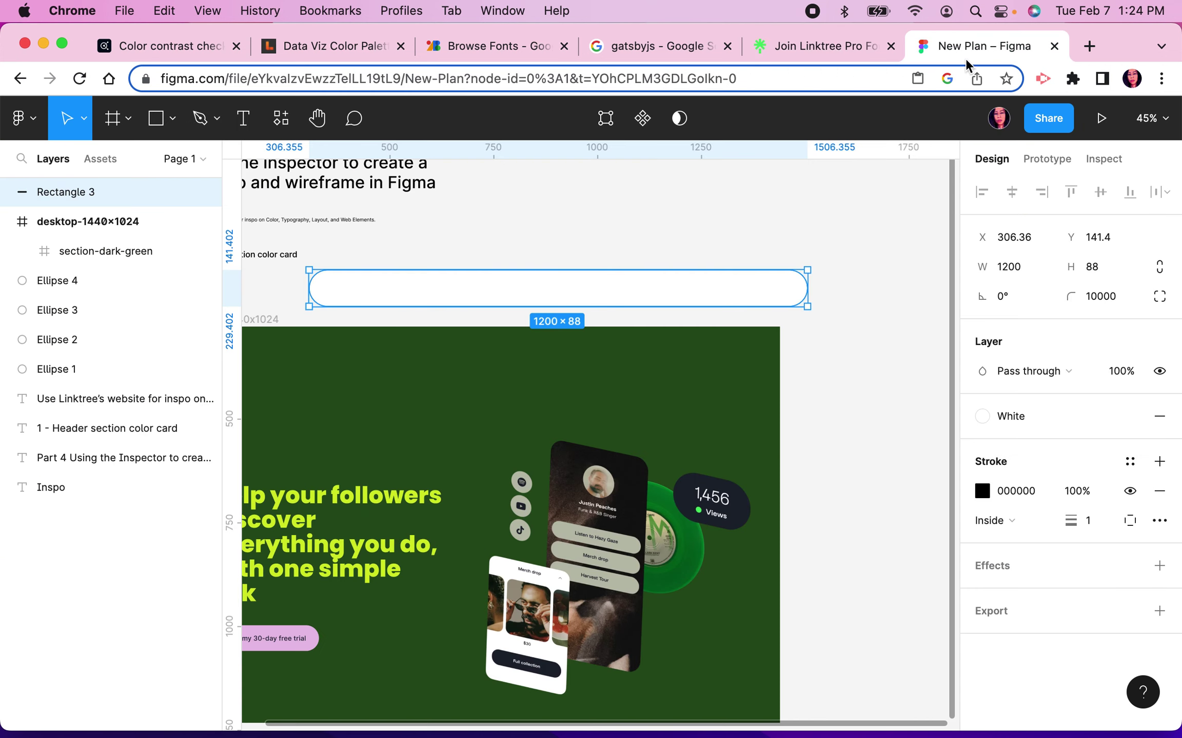
left_click(1073, 492)
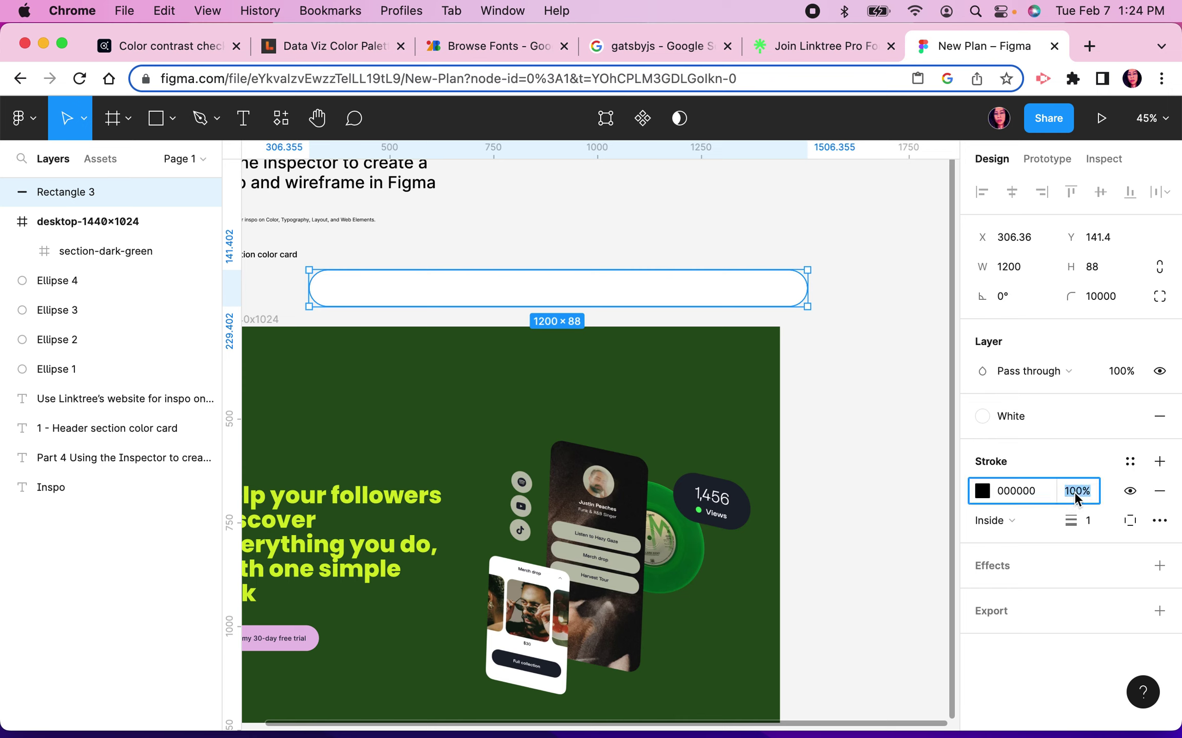
key("BackSpace")
key("Return")
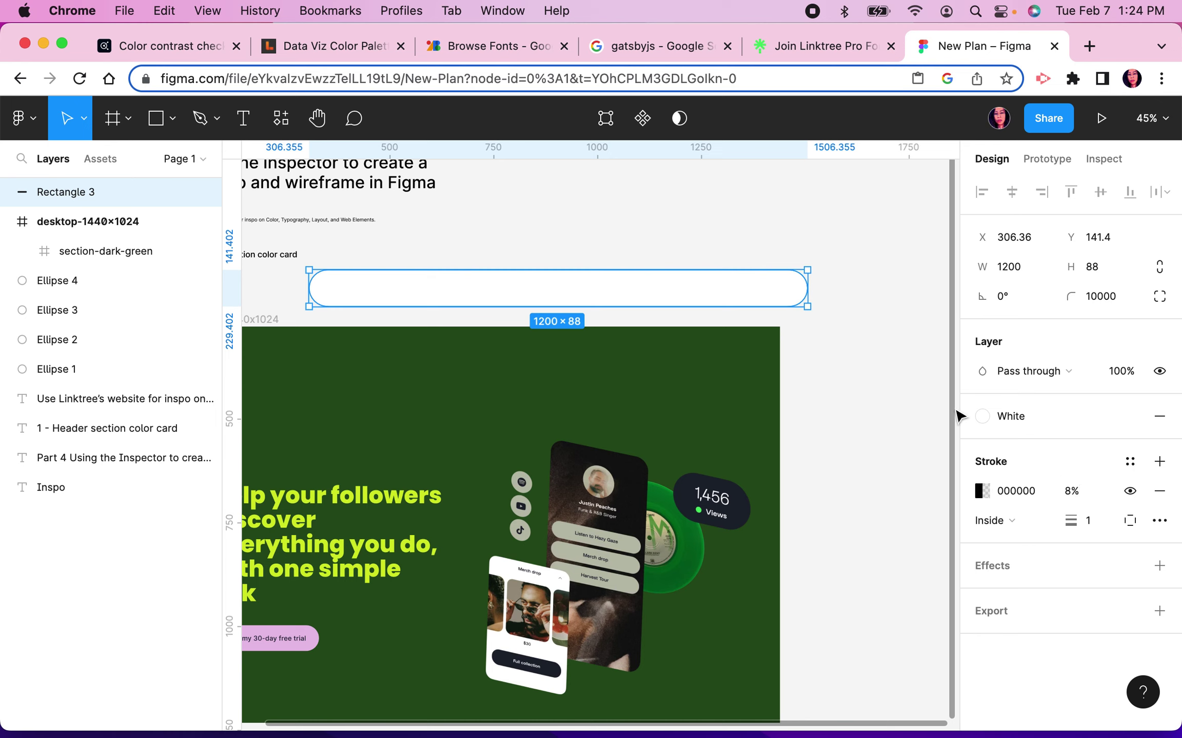
left_click(905, 417)
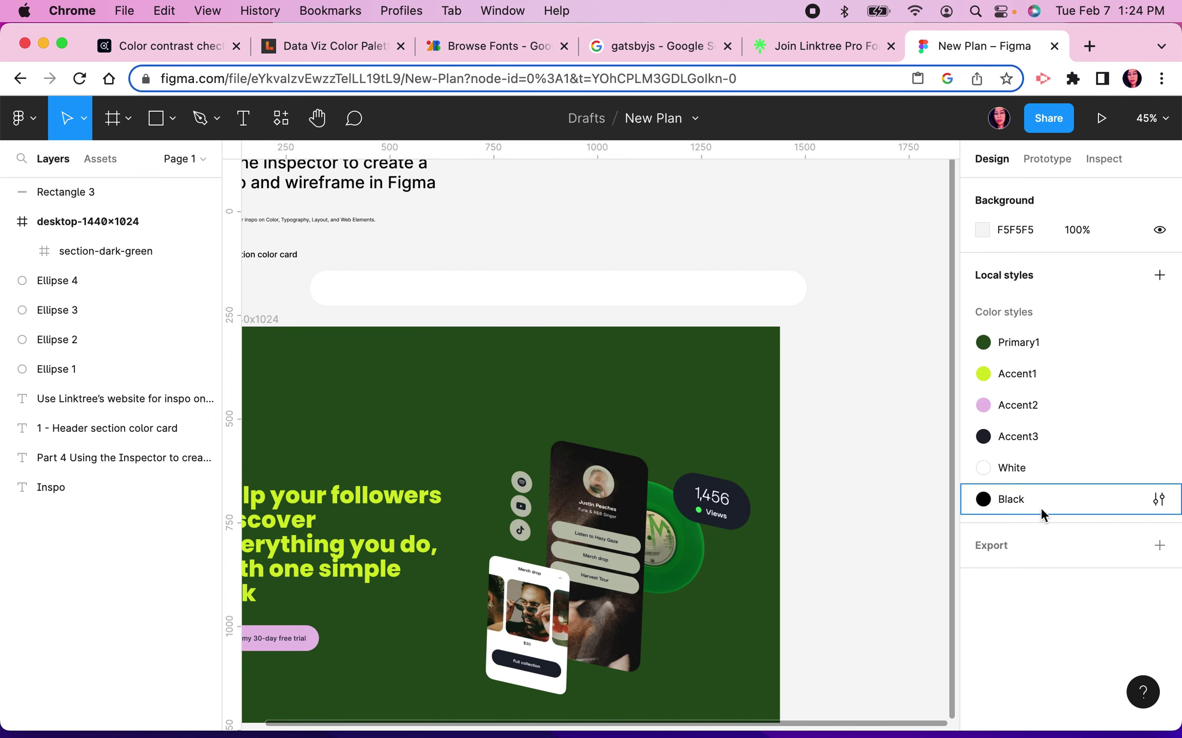
left_click(678, 303)
left_click(987, 494)
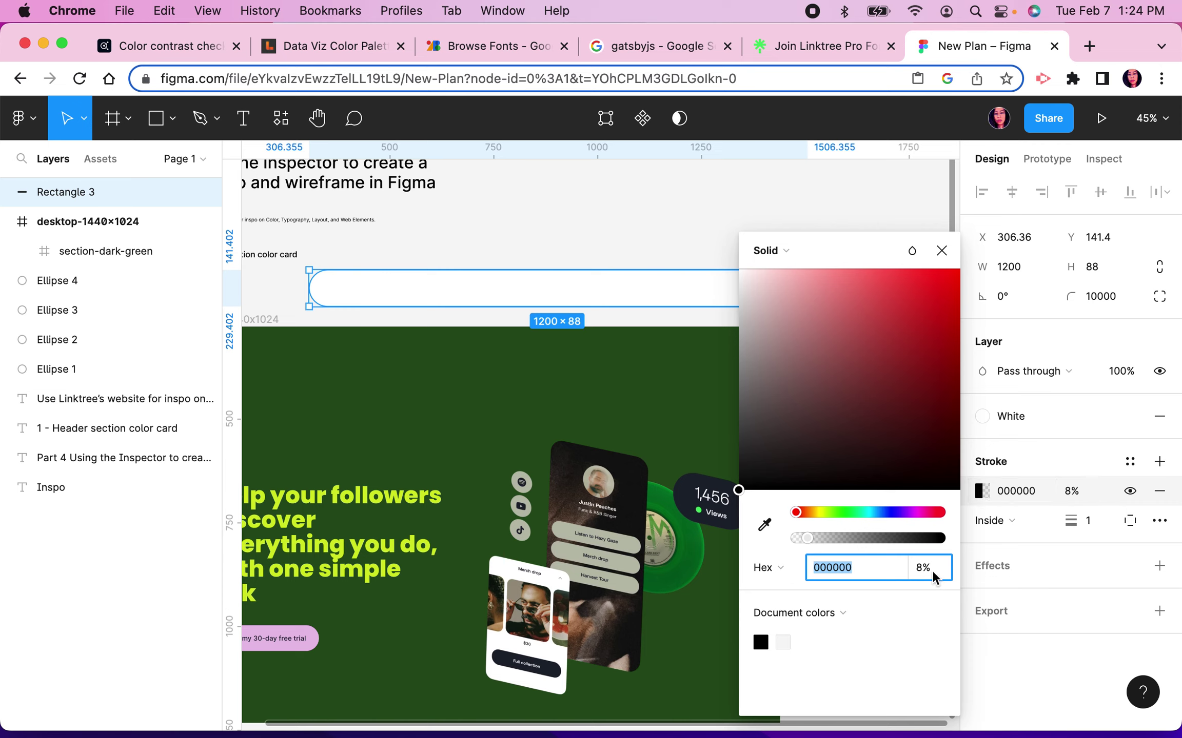
left_click(1042, 673)
left_click(1130, 464)
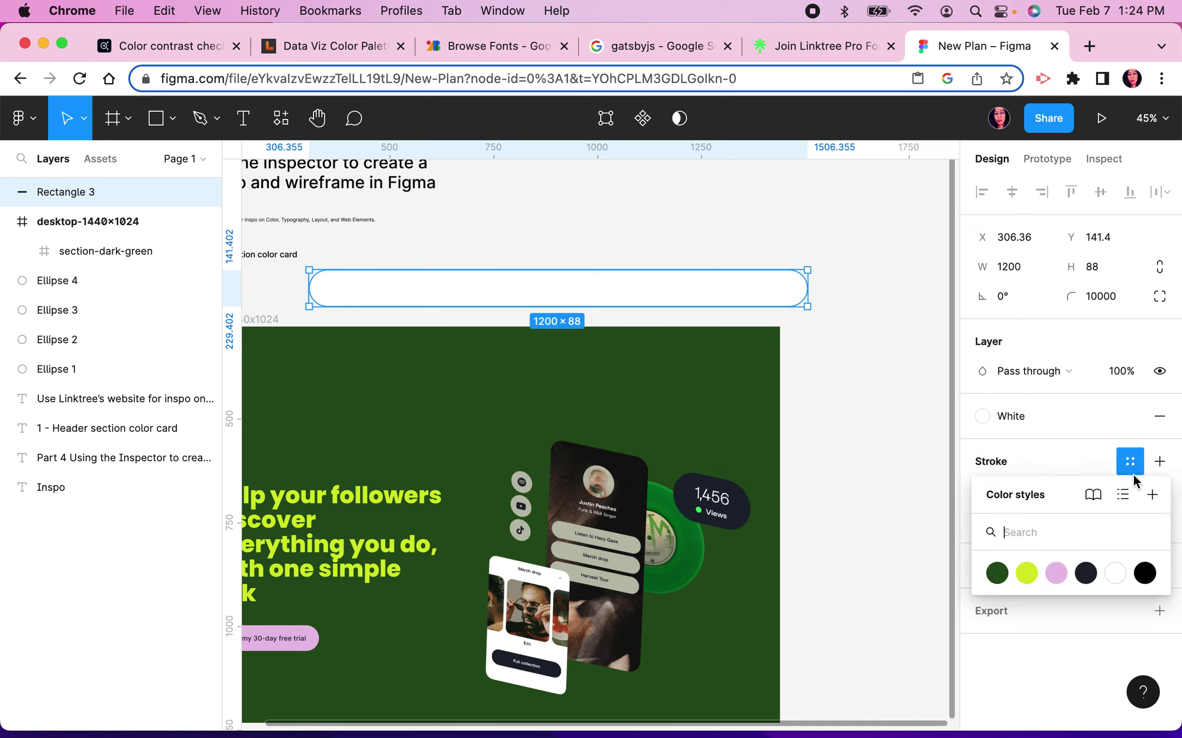
Step: Create the '8% Opaque Border' colour style, described as an all-black 1px border
left_click(1152, 495)
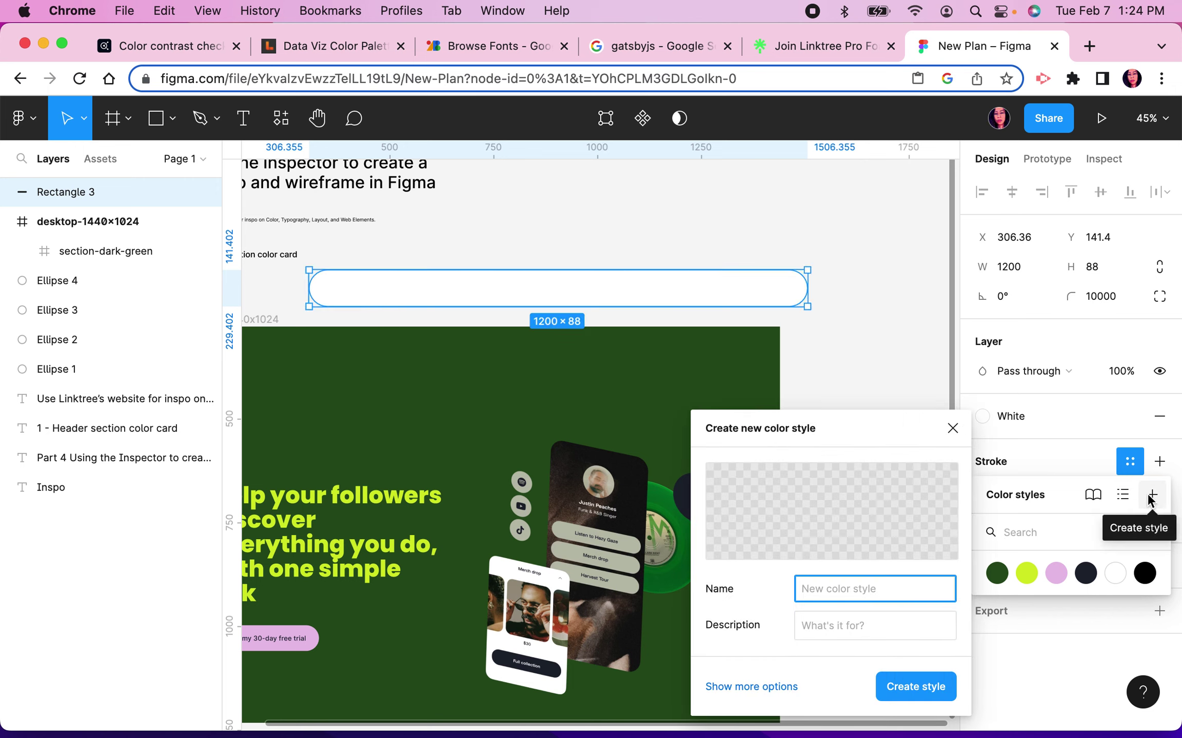
type("Border")
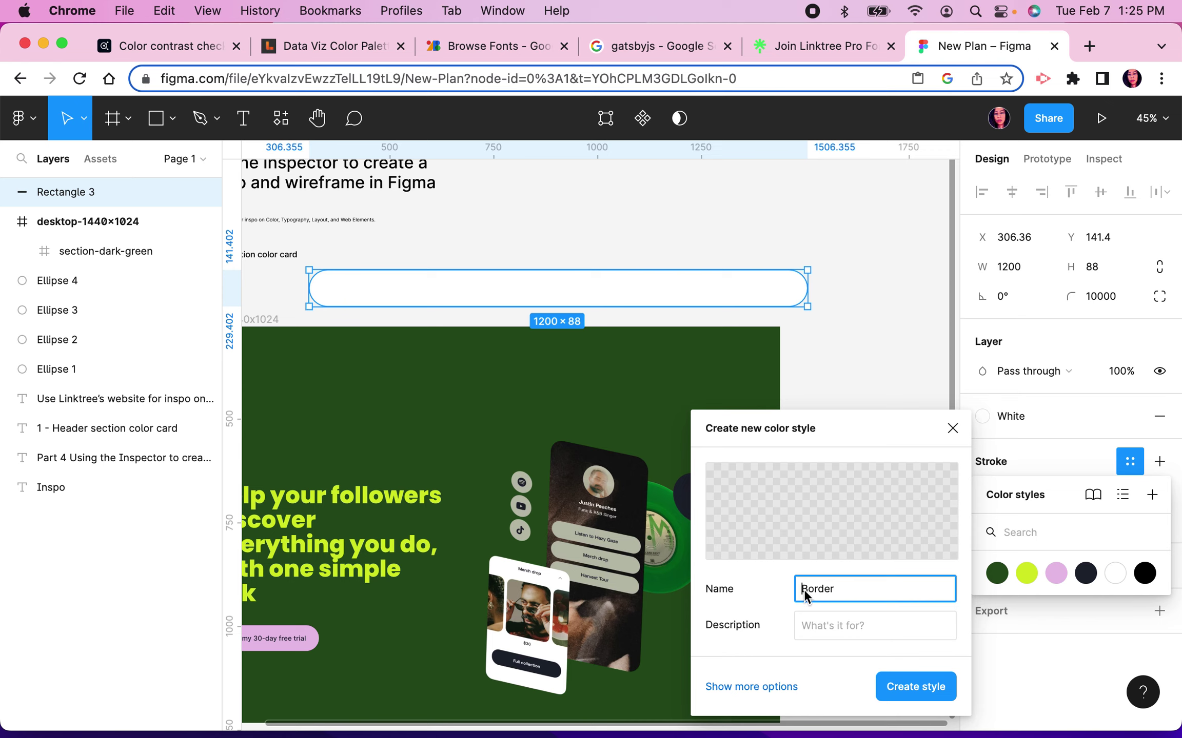
type("Opa")
type("que ")
type("8% ")
type("8%")
key("BackSpace")
key("BackSpace")
key("BackSpace")
key("BackSpace")
left_click(889, 621)
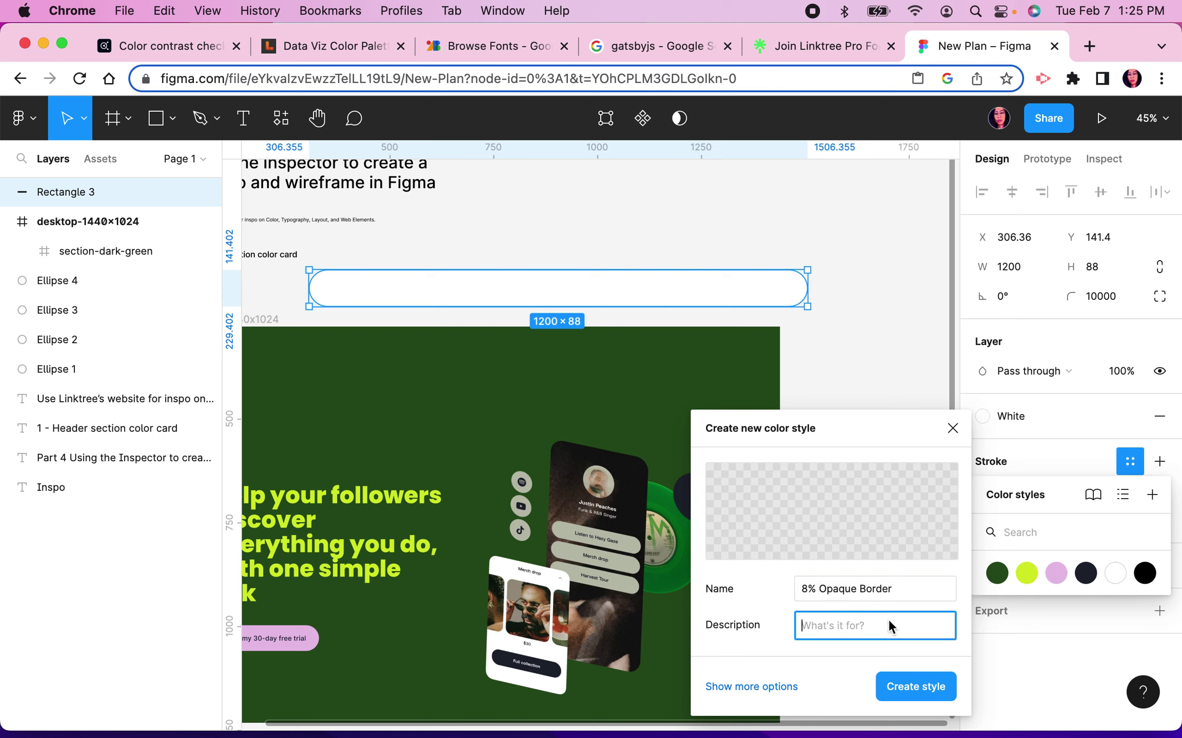
type("All Black 1px border with 8% o")
type("pacity")
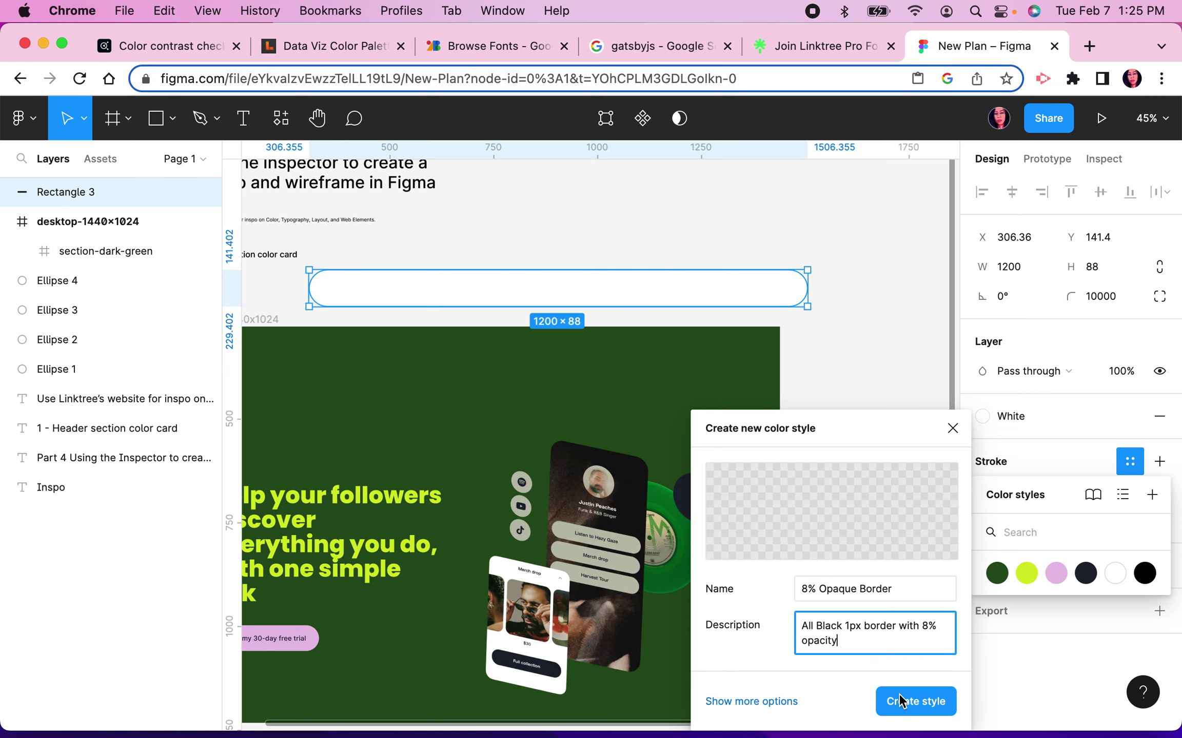
left_click(898, 693)
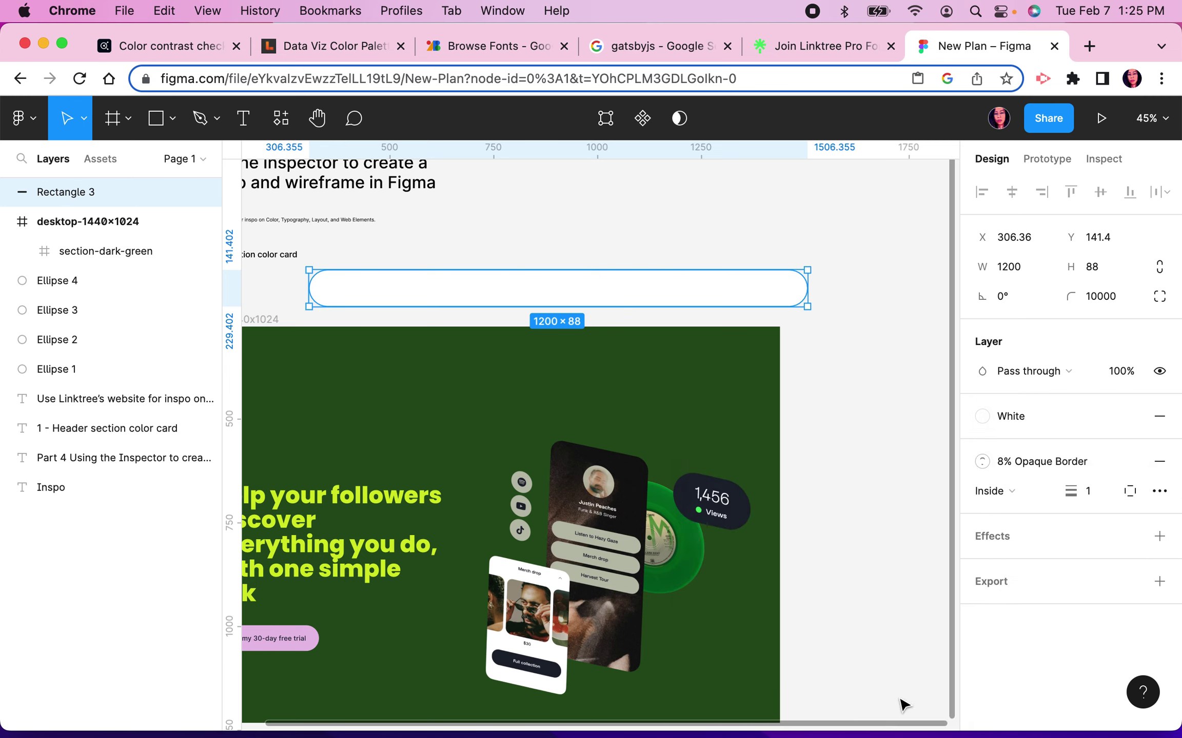
Step: Reselect the white pill, pan the canvas and add a vertical guide
left_click(825, 225)
left_click(759, 275)
left_click_drag(505, 264, 593, 271)
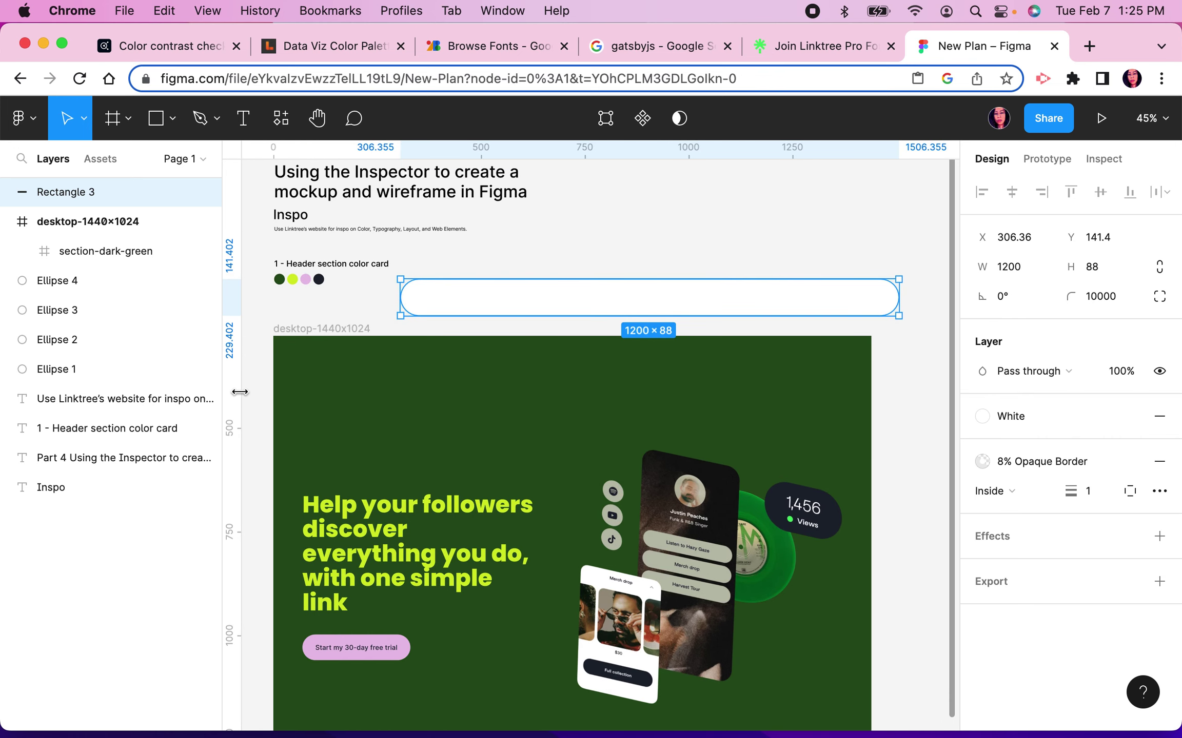
mouse_move(238, 393)
left_mouse_down()
mouse_move(194, 382)
mouse_move(261, 381)
mouse_move(242, 384)
left_mouse_up()
left_click(688, 235)
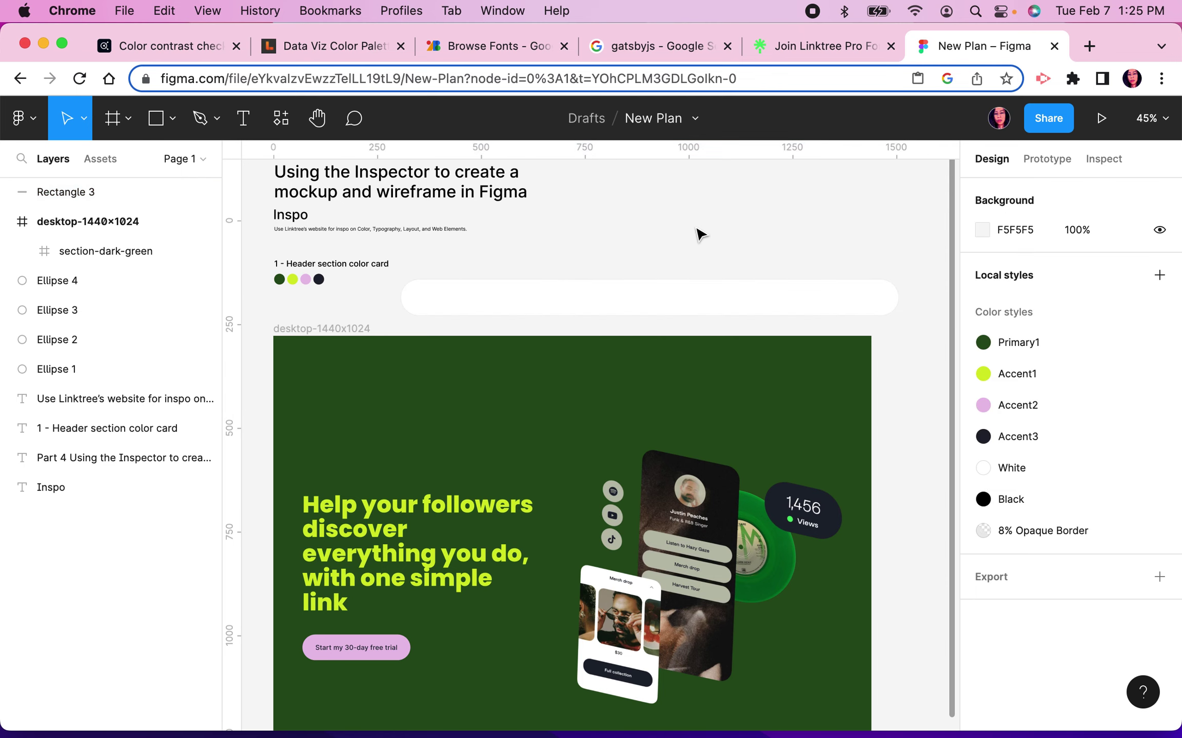
left_click(649, 311)
left_click(778, 263)
left_click(596, 309)
Step: Zoom in on the pill's rounded left end to check its border, then return to Linktree
scroll(366, 297, "up", 5)
scroll(366, 296, "up", 3)
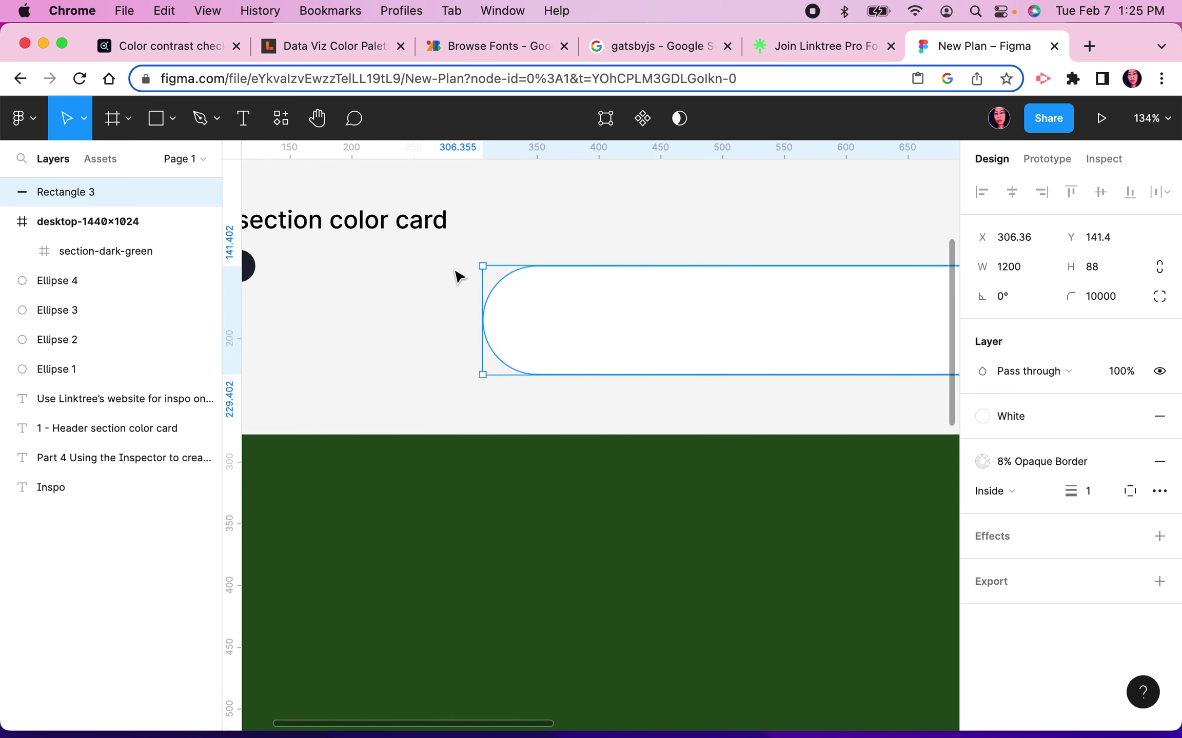
left_click(819, 233)
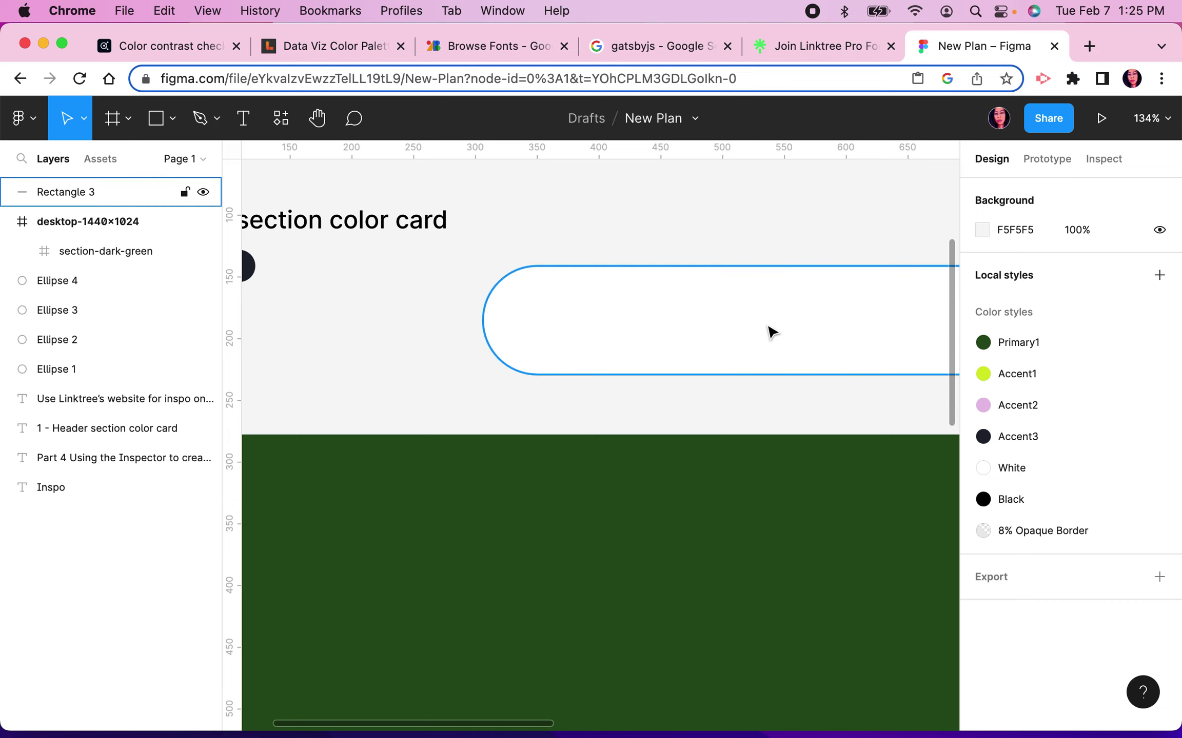
left_click_drag(852, 241, 742, 266)
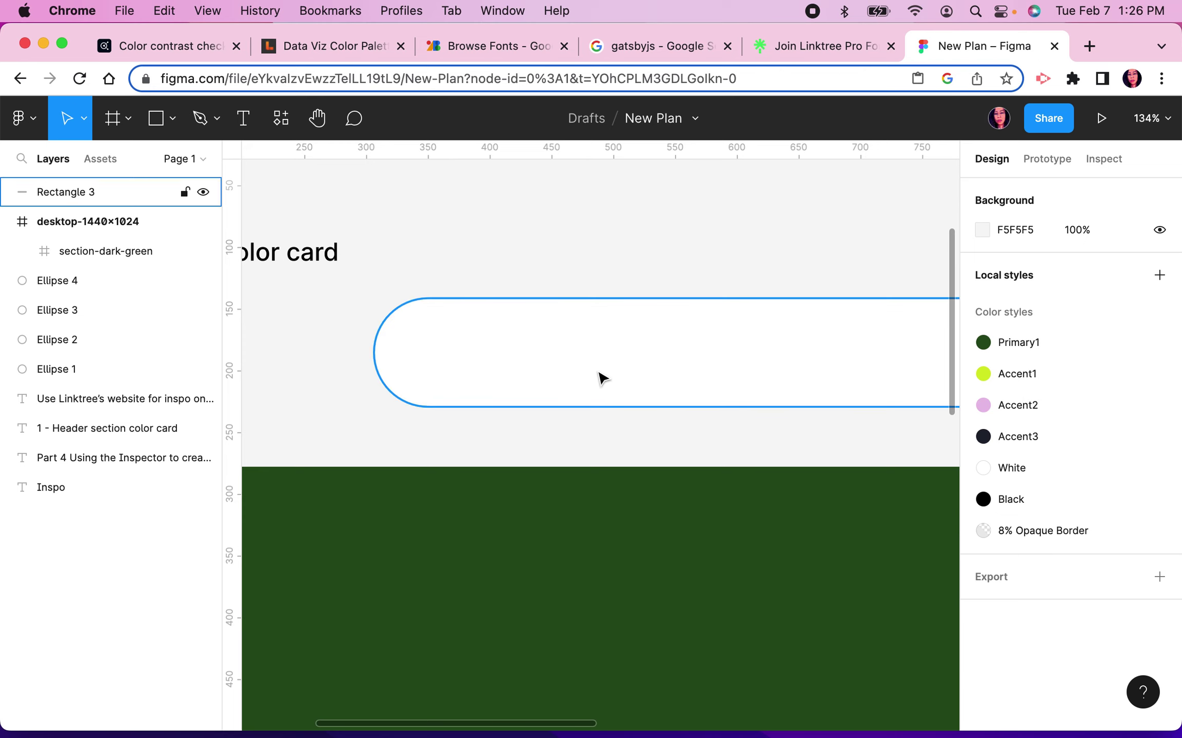
scroll(574, 382, "down", 5, "ctrl")
scroll(788, 322, "down", 3)
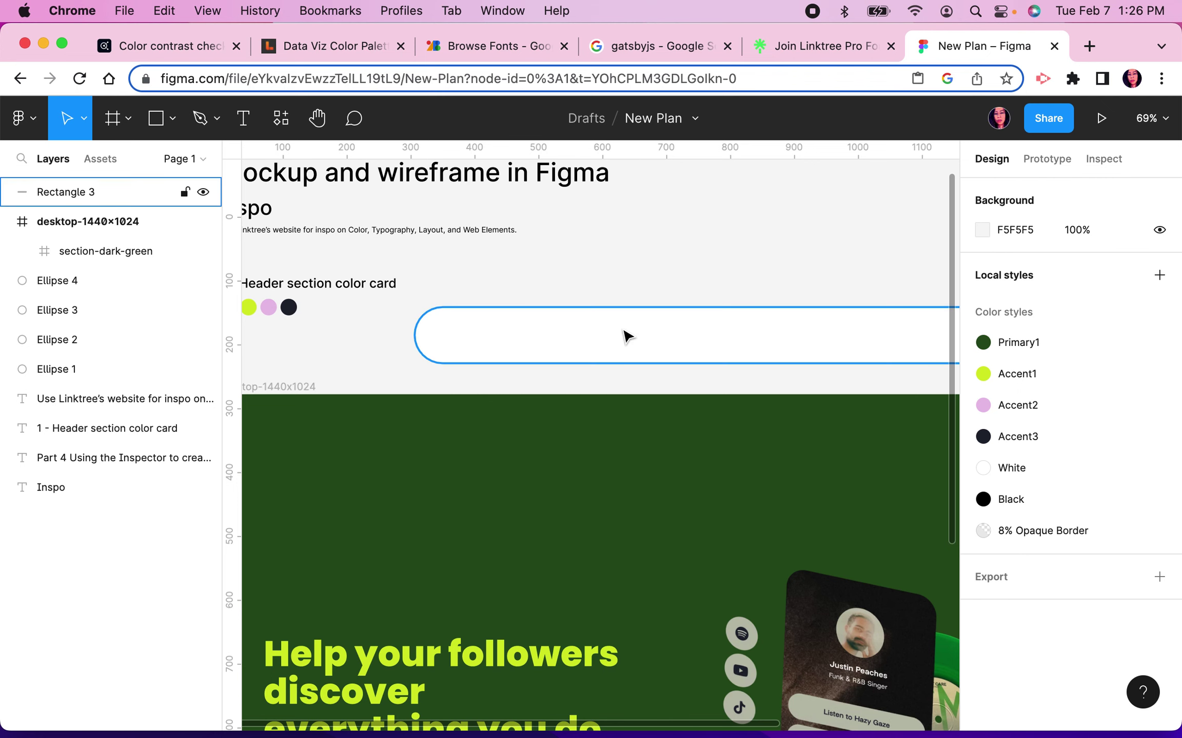
left_click(657, 355)
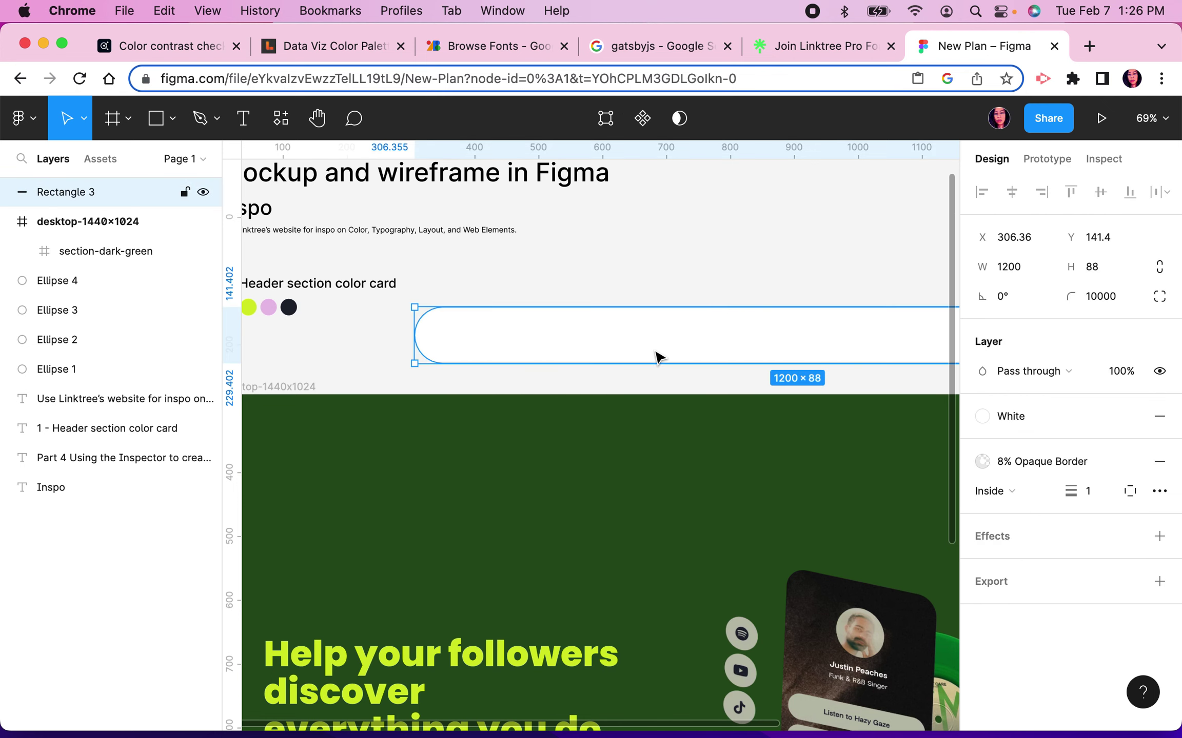
left_click(828, 48)
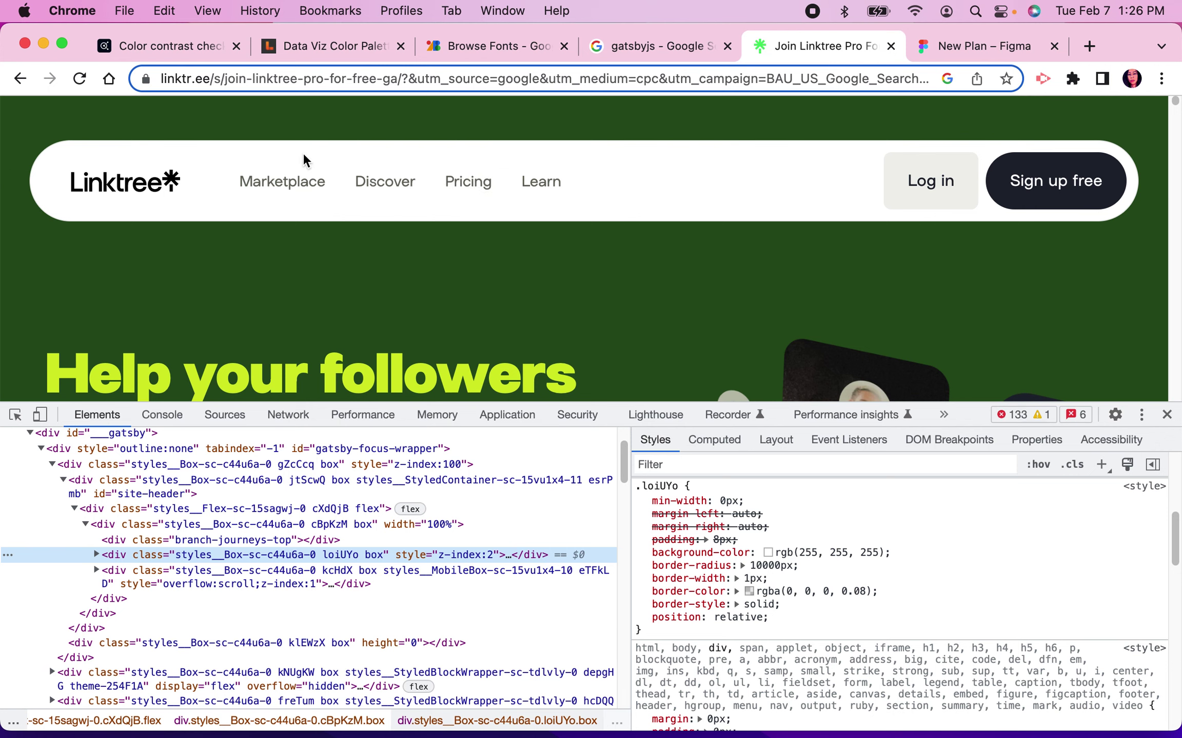